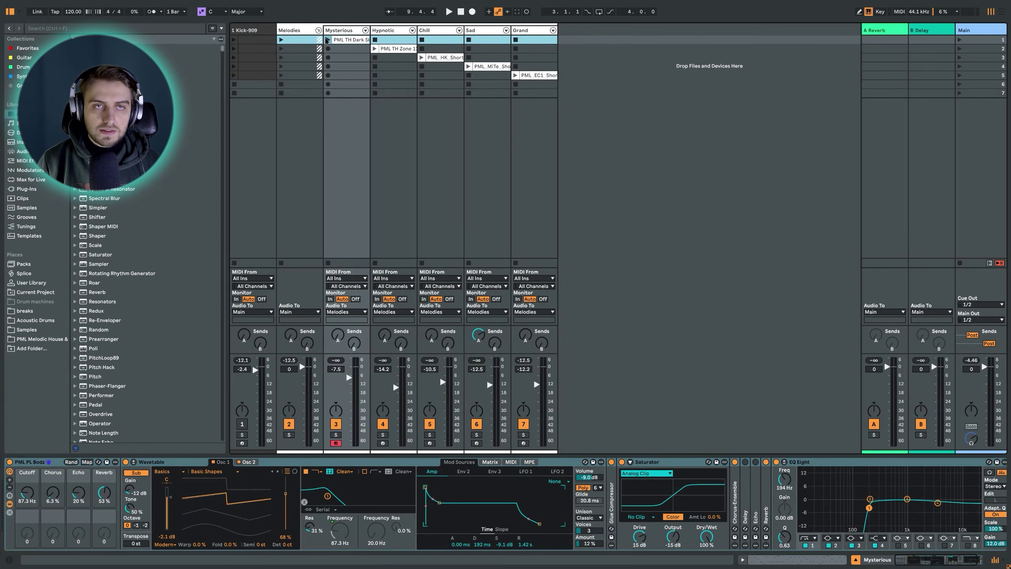
Step: Play the Mysterious track's clip together with the kick, and mute the Kick-909 track
{"action": "left_click", "coordinate": [329, 41]}
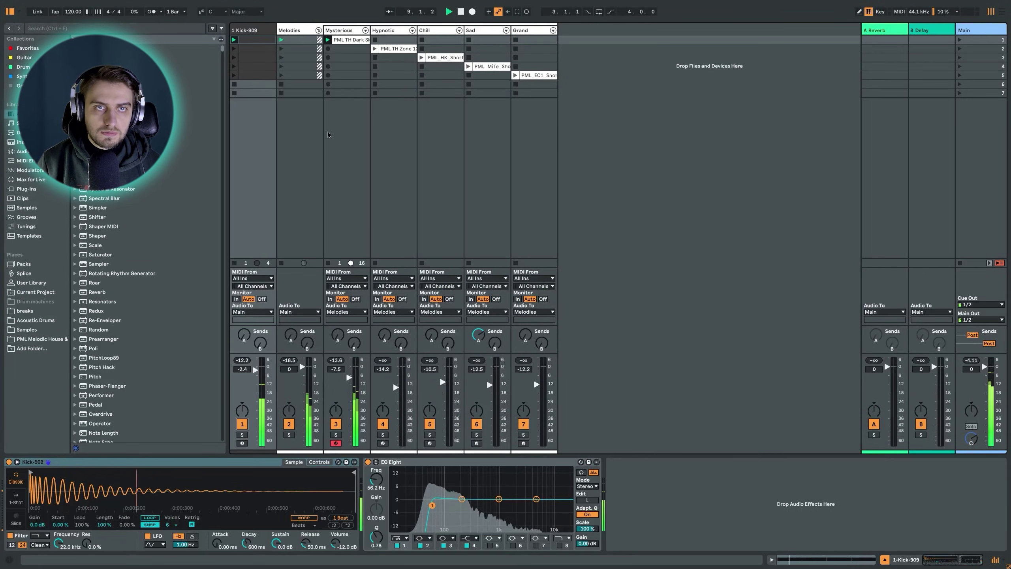
{"action": "left_click", "coordinate": [347, 44]}
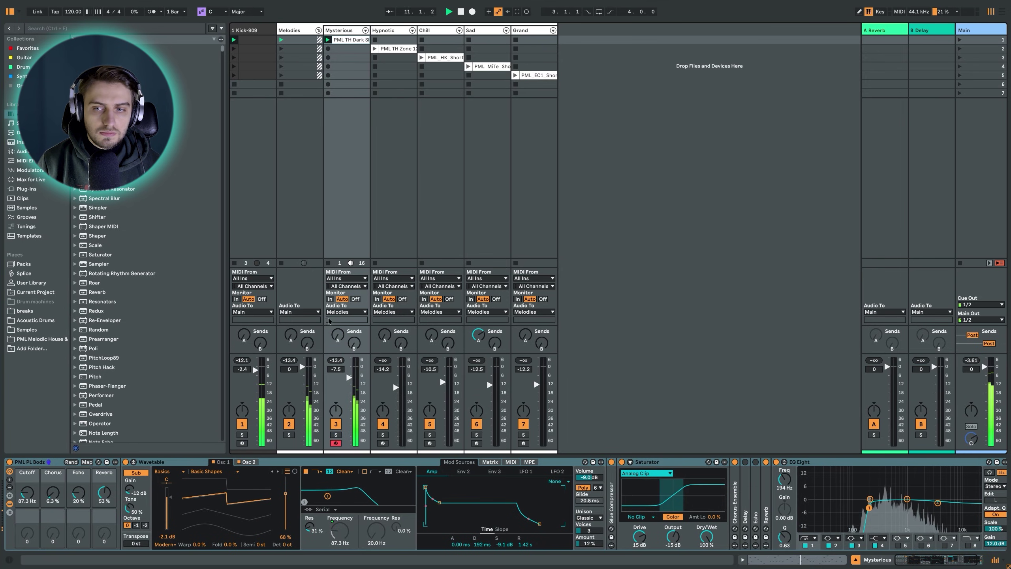
{"action": "left_click", "coordinate": [243, 424]}
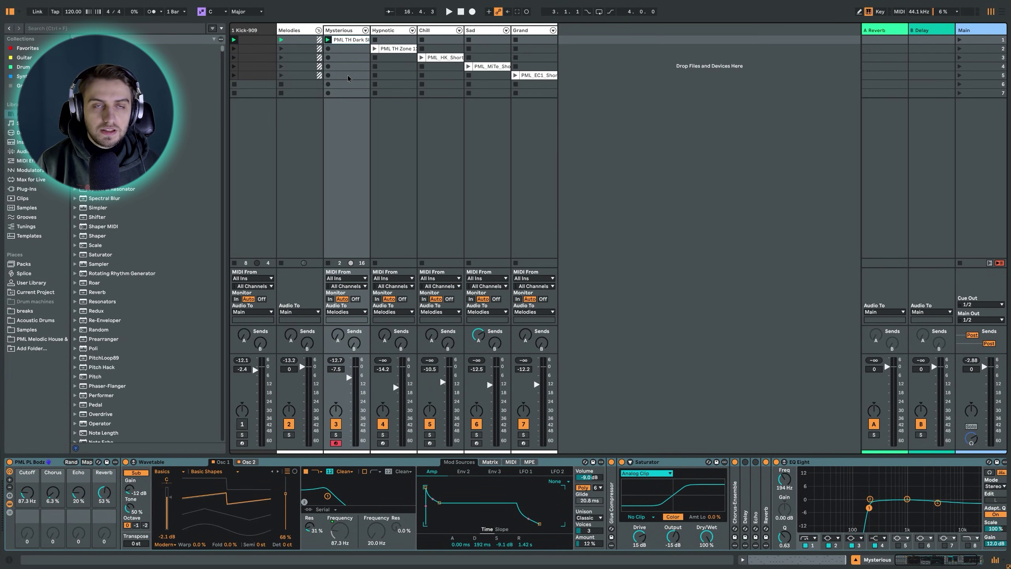
Step: Open the Mysterious clip's MIDI notes in the note editor and audition the upper melody notes
{"action": "key", "text": "shift+Tab"}
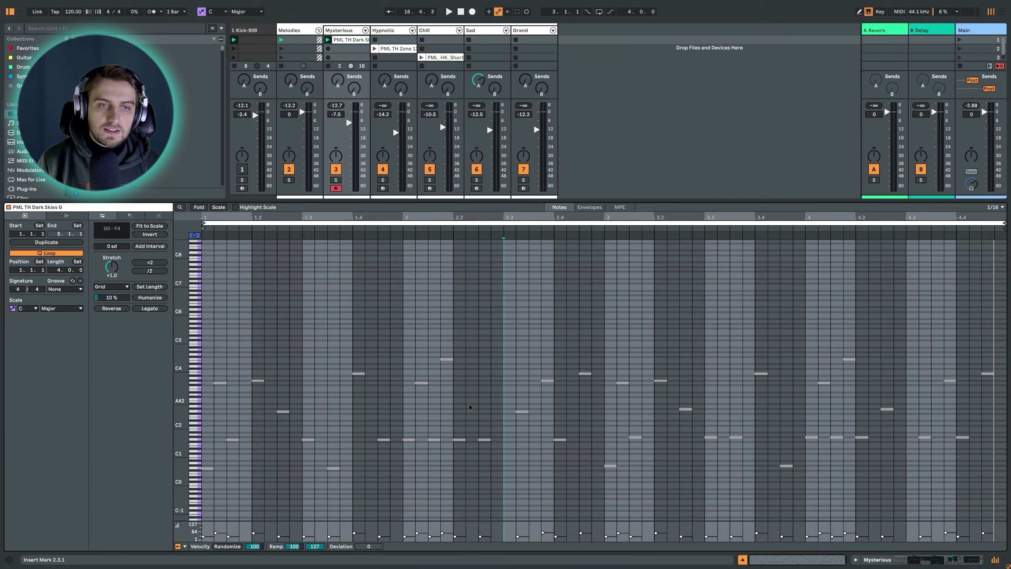
{"action": "scroll", "coordinate": [191, 414], "scroll_direction": "down", "scroll_amount": 2}
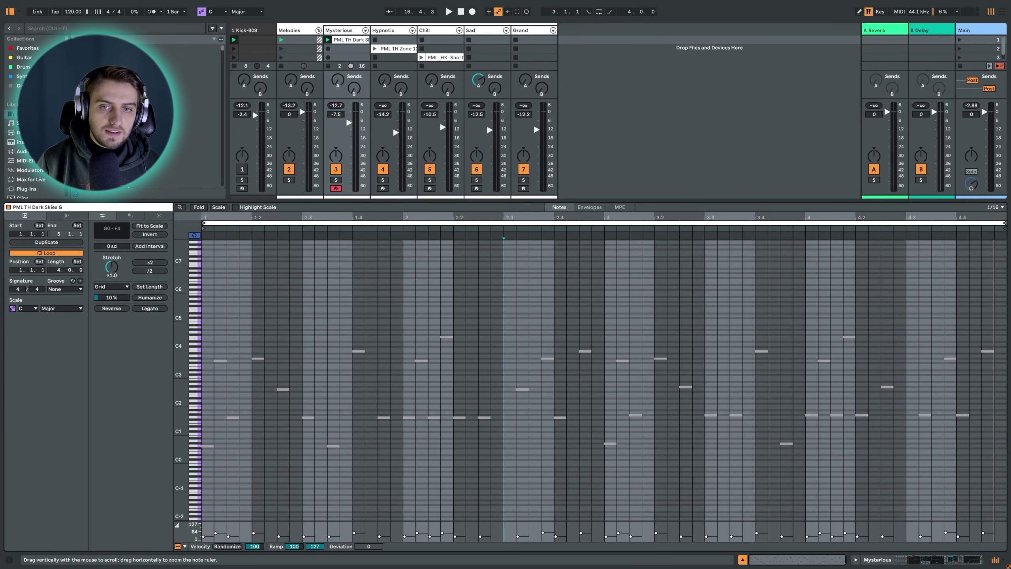
{"action": "left_click_drag", "start_coordinate": [196, 429], "coordinate": [211, 429]}
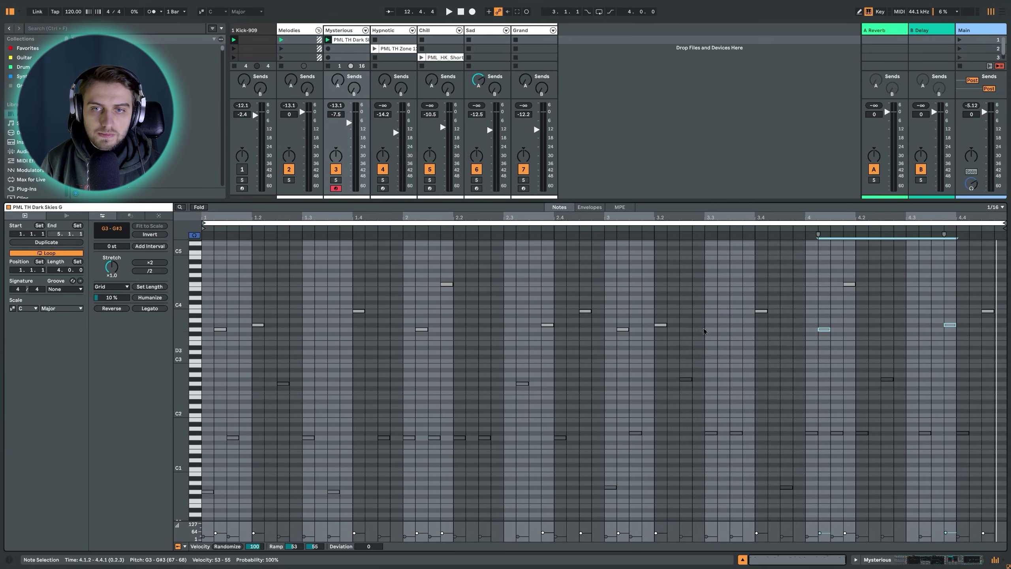
{"action": "key", "text": "space"}
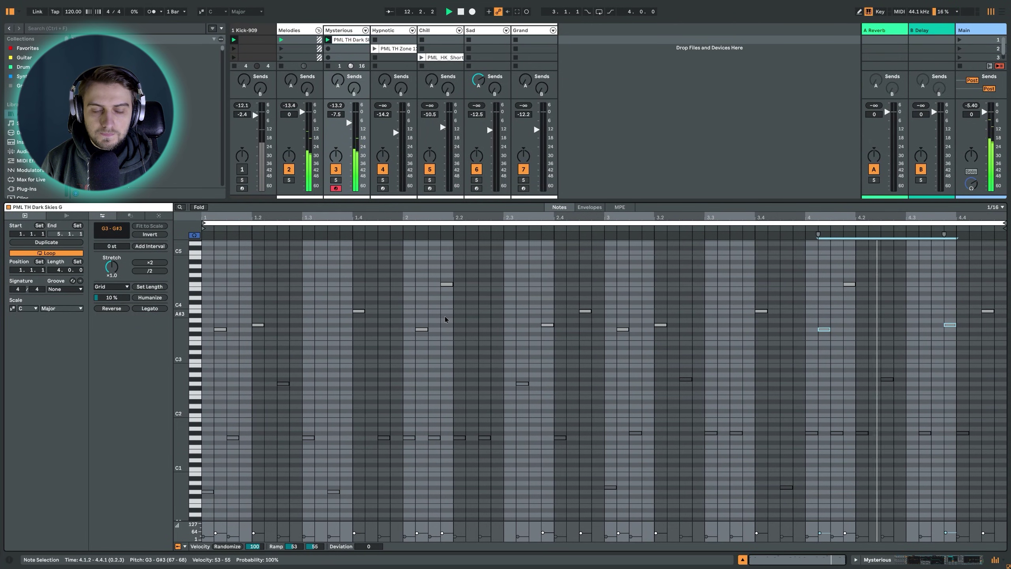
{"action": "key", "text": "space"}
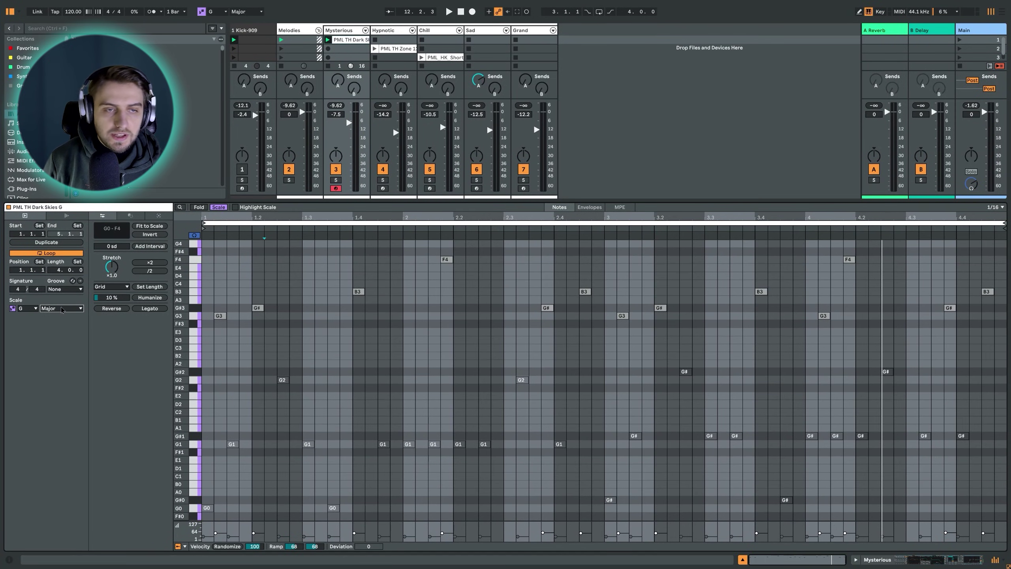
Step: Set the Mysterious clip's scale to G Phrygian Dominant
{"action": "left_click", "coordinate": [62, 308]}
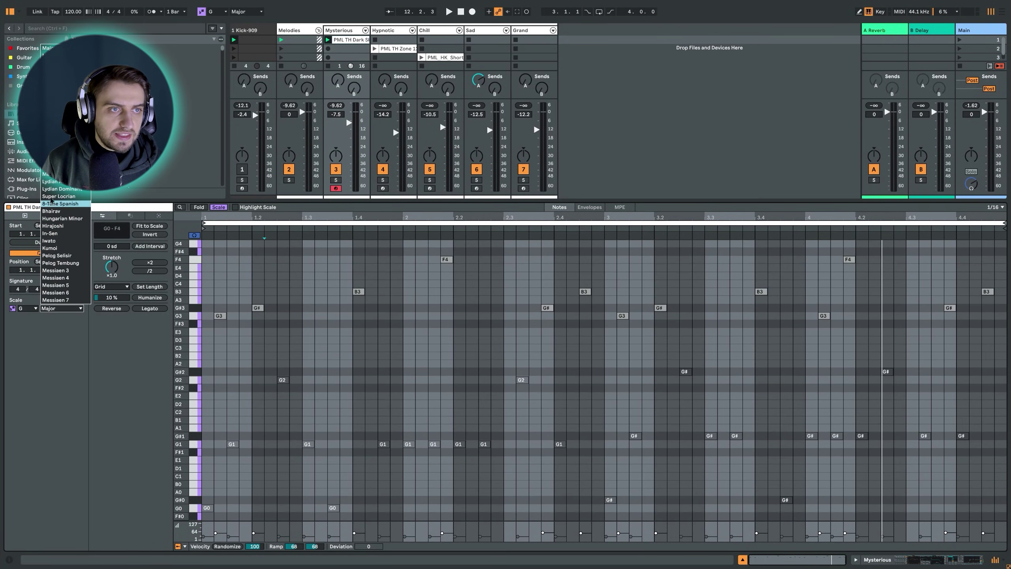
{"action": "left_click", "coordinate": [55, 166]}
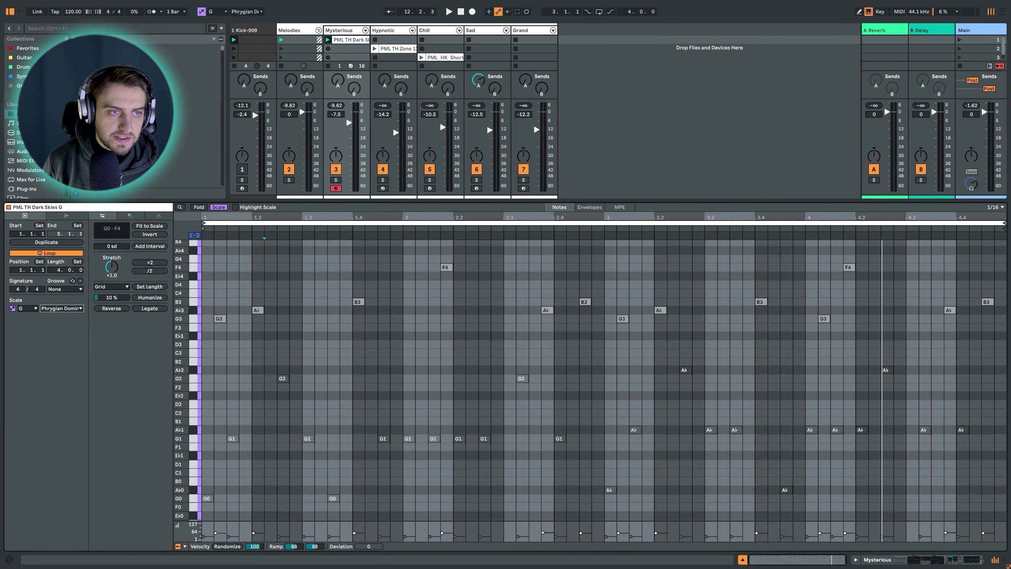
Step: Audition the scale with a temporary G3 note at the clip's start, moving it up and down through the scale degrees, and remove it
{"action": "double_click", "coordinate": [205, 322]}
{"action": "key", "text": "Up"}
{"action": "key", "text": "Up"}
{"action": "key", "text": "Up"}
{"action": "key", "text": "Up"}
{"action": "key", "text": "Up"}
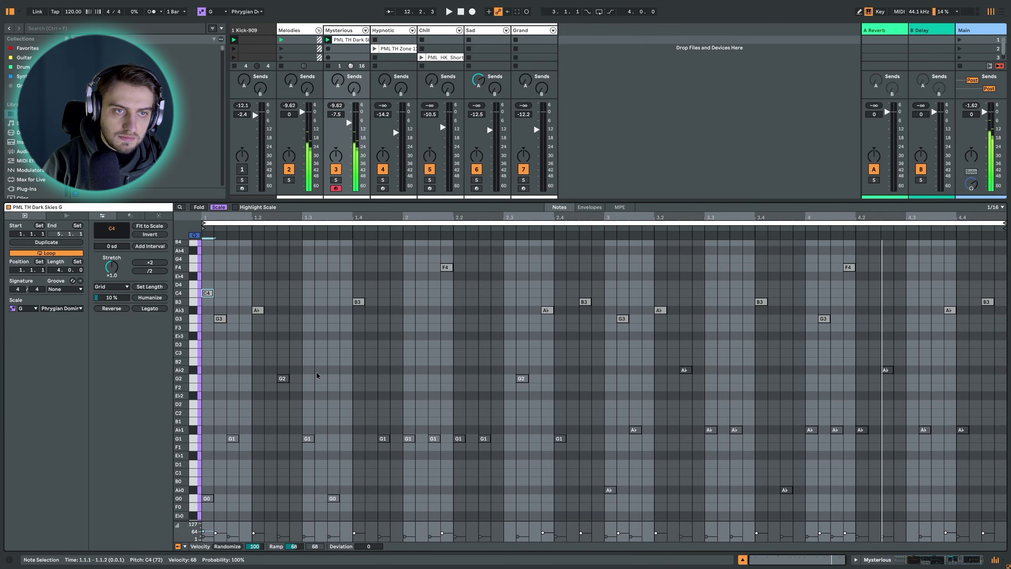
{"action": "key", "text": "Up"}
{"action": "key", "text": "Up"}
{"action": "key", "text": "Down"}
{"action": "key", "text": "Down"}
{"action": "key", "text": "Down"}
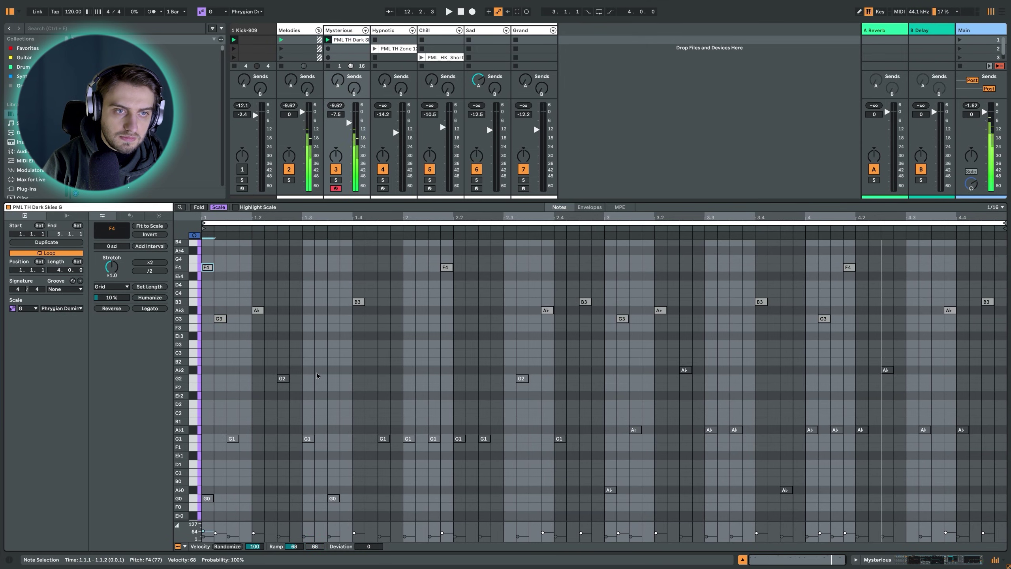
{"action": "key", "text": "Down"}
{"action": "key", "text": "Down"}
{"action": "key", "text": "Down"}
{"action": "key", "text": "Down"}
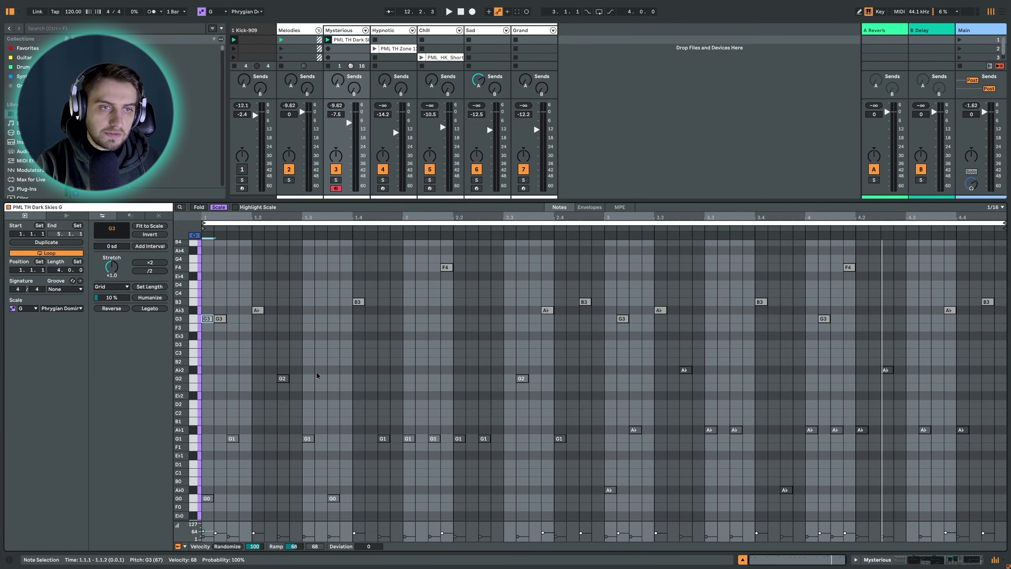
{"action": "key", "text": "Up"}
{"action": "key", "text": "Up"}
{"action": "key", "text": "Up"}
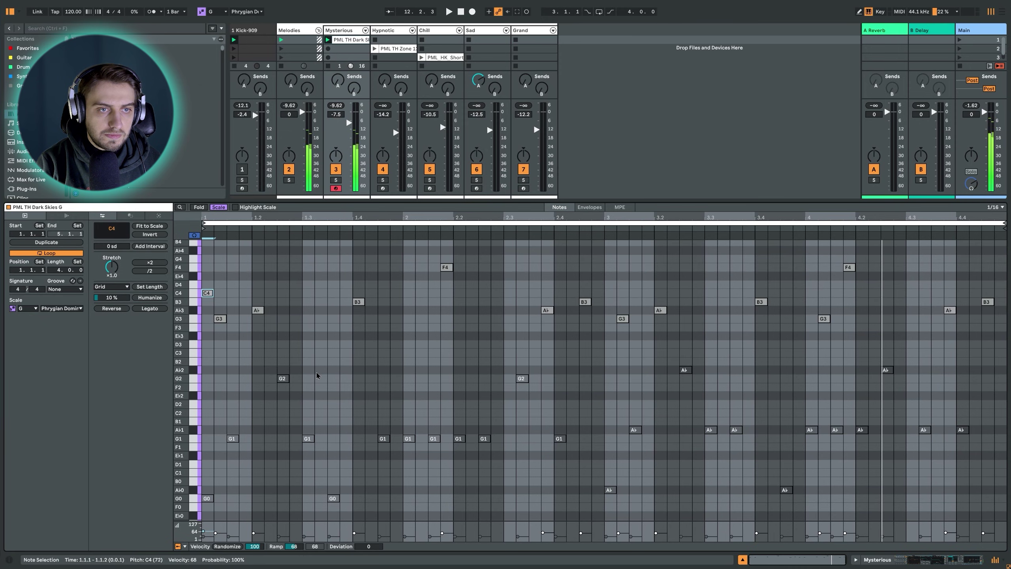
{"action": "key", "text": "Down"}
{"action": "key", "text": "Down"}
{"action": "key", "text": "Down"}
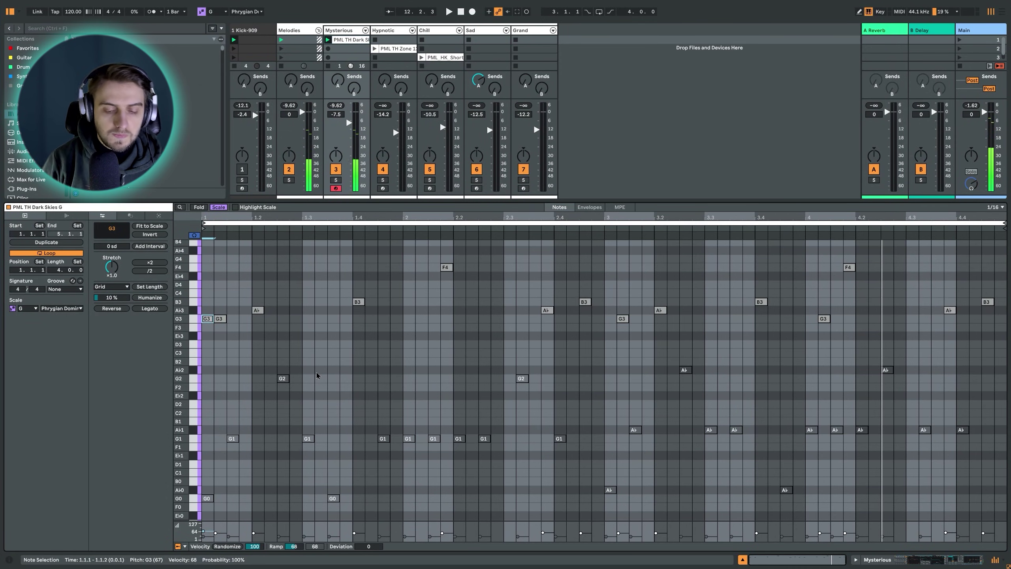
{"action": "key", "text": "Delete"}
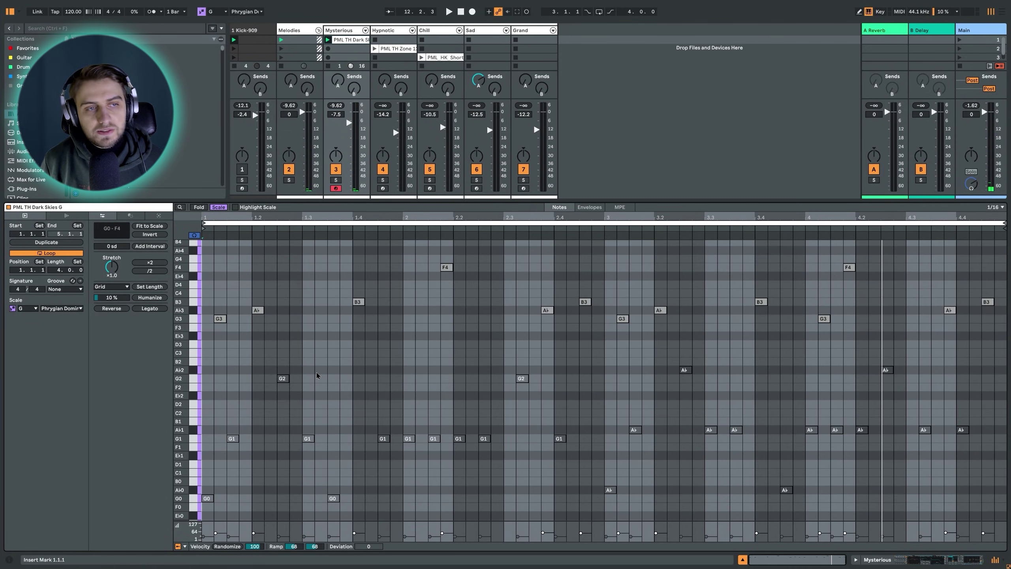
{"action": "left_click", "coordinate": [68, 309]}
{"action": "left_click", "coordinate": [67, 309]}
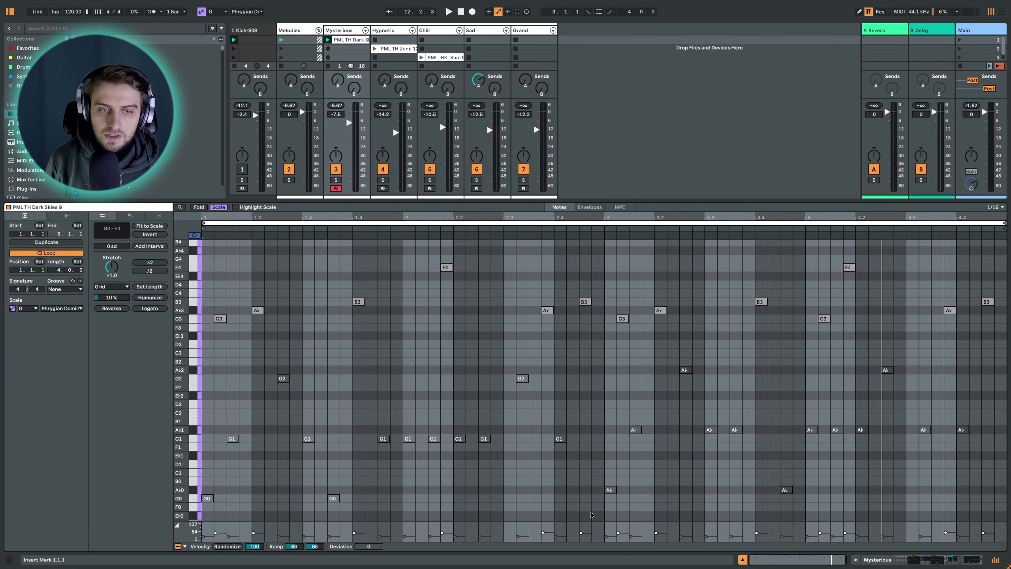
{"action": "left_click", "coordinate": [592, 379]}
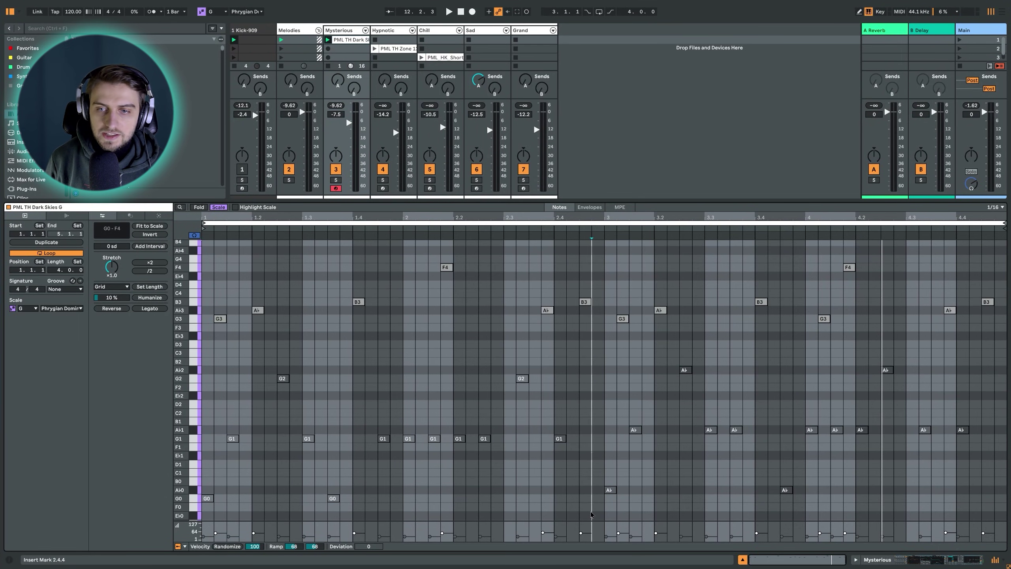
Step: Turn off note preview and audition the clip with the low G notes of the first two bars selected
{"action": "left_click", "coordinate": [194, 235]}
{"action": "left_click_drag", "start_coordinate": [561, 508], "coordinate": [195, 359]}
{"action": "key", "text": "space"}
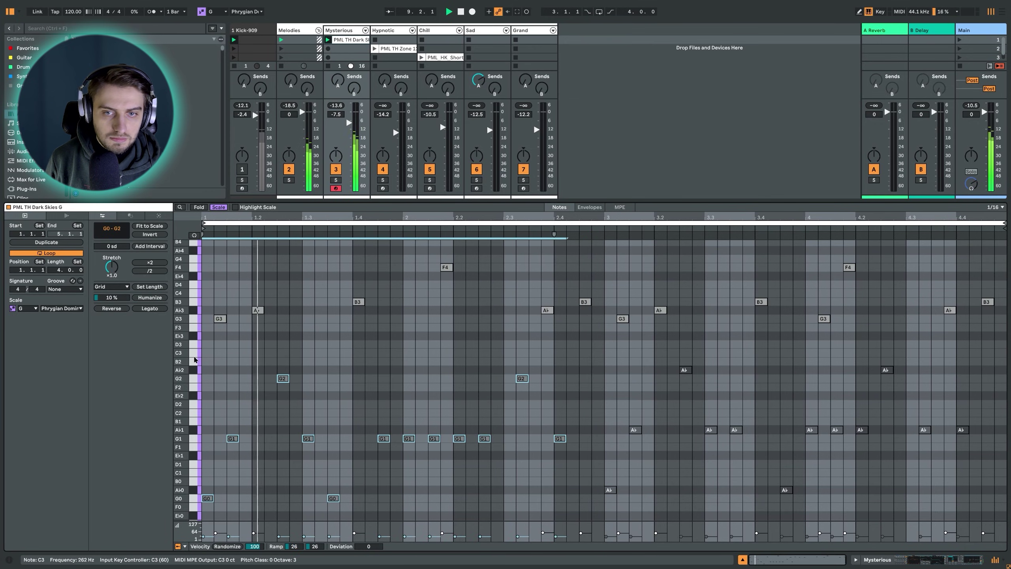
{"action": "key", "text": "ctrl+d"}
{"action": "key", "text": "Up"}
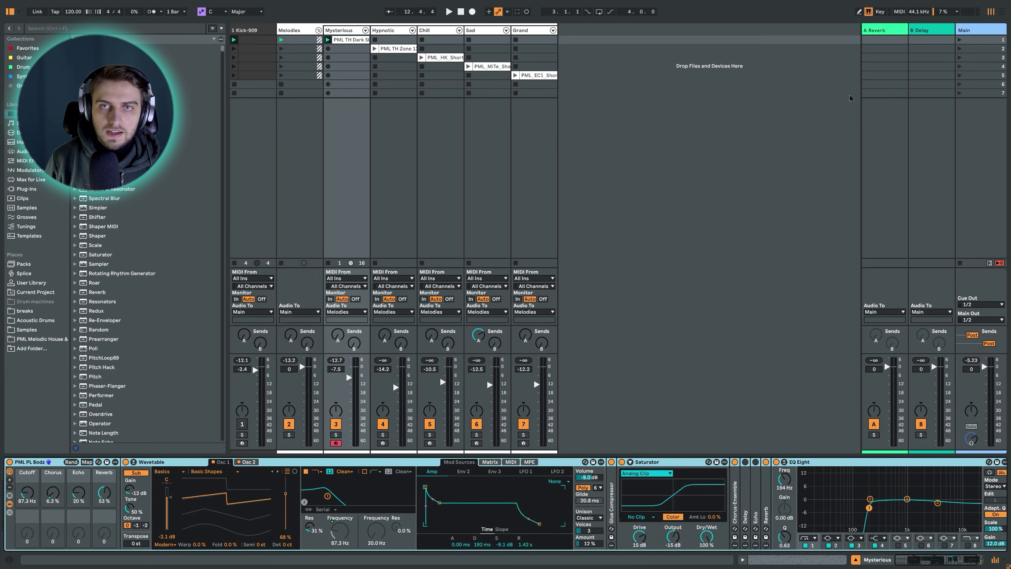
Step: Play the second scene with the Kick-909 track reactivated, and mute the kick again while the Hypnotic clip keeps playing
{"action": "left_click", "coordinate": [247, 426]}
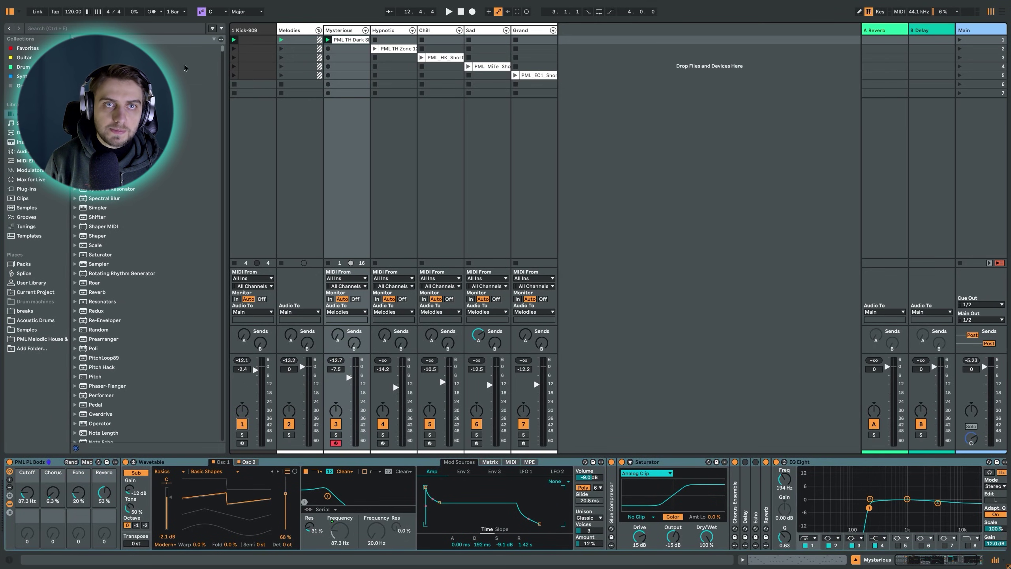
{"action": "left_click", "coordinate": [959, 48]}
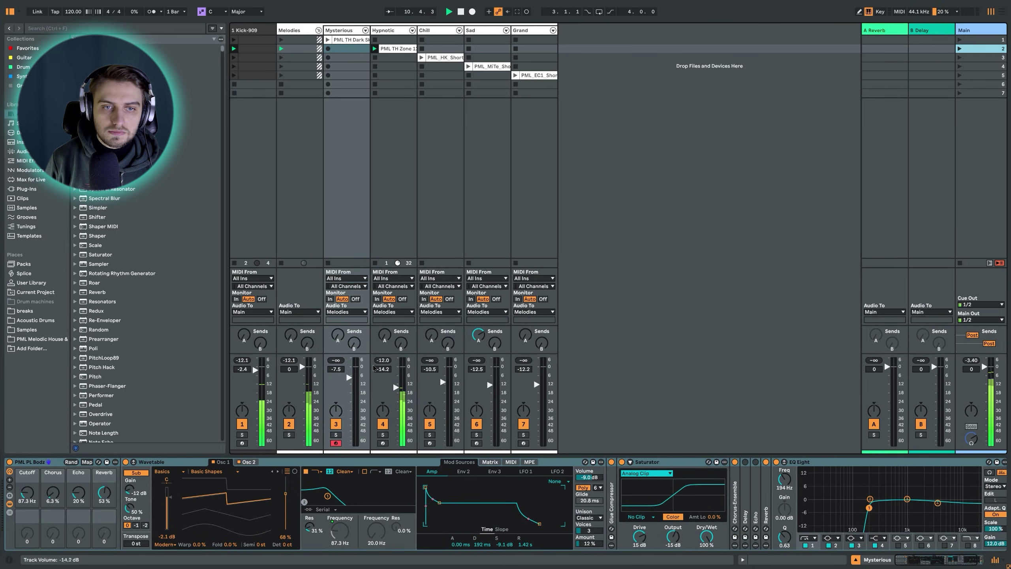
{"action": "left_click", "coordinate": [243, 424]}
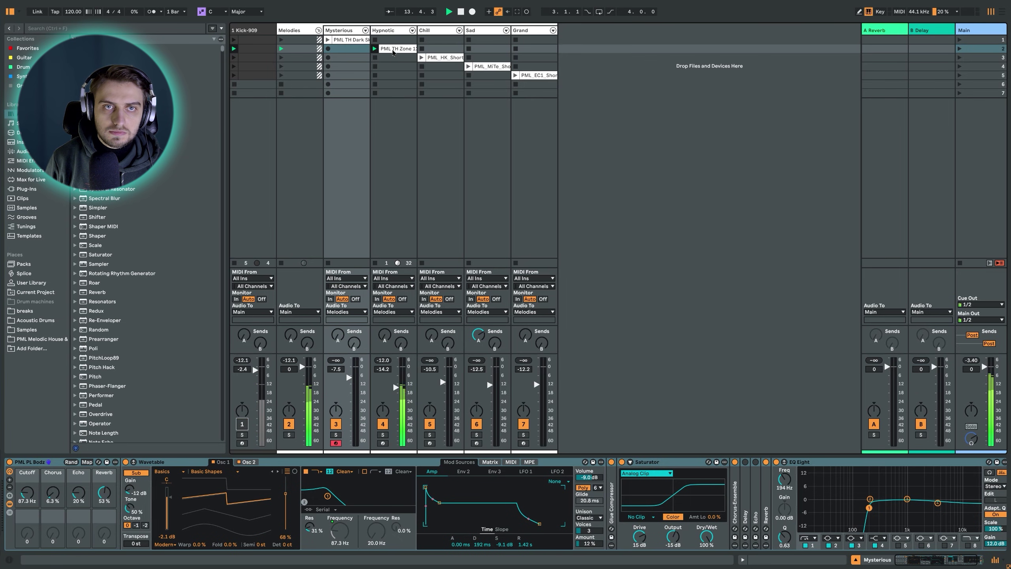
Step: Open the Hypnotic clip's MIDI notes and examine its opening bar alongside the track's devices
{"action": "double_click", "coordinate": [396, 48]}
{"action": "left_click", "coordinate": [427, 411]}
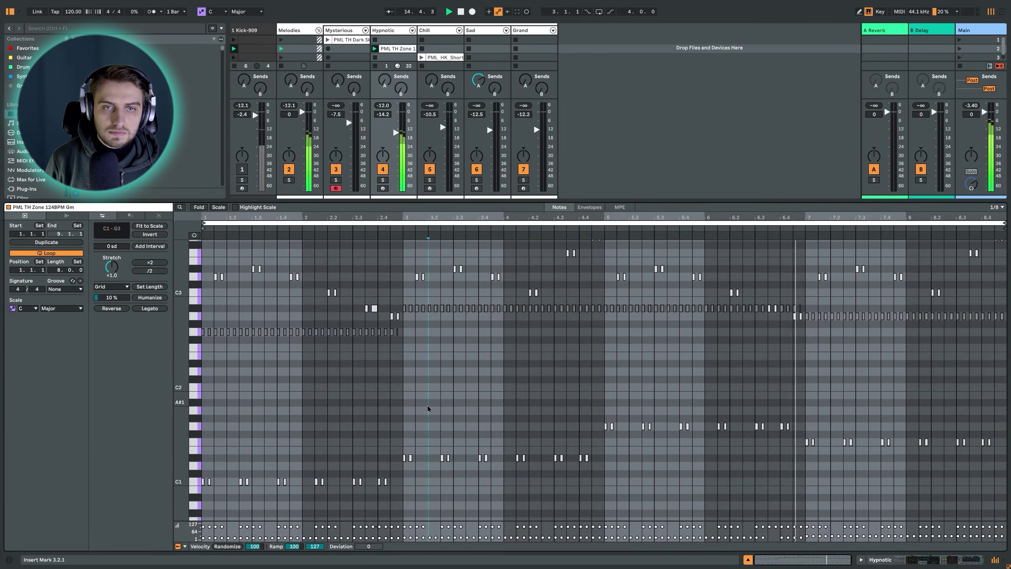
{"action": "scroll", "coordinate": [426, 411], "scroll_direction": "up", "scroll_amount": 1}
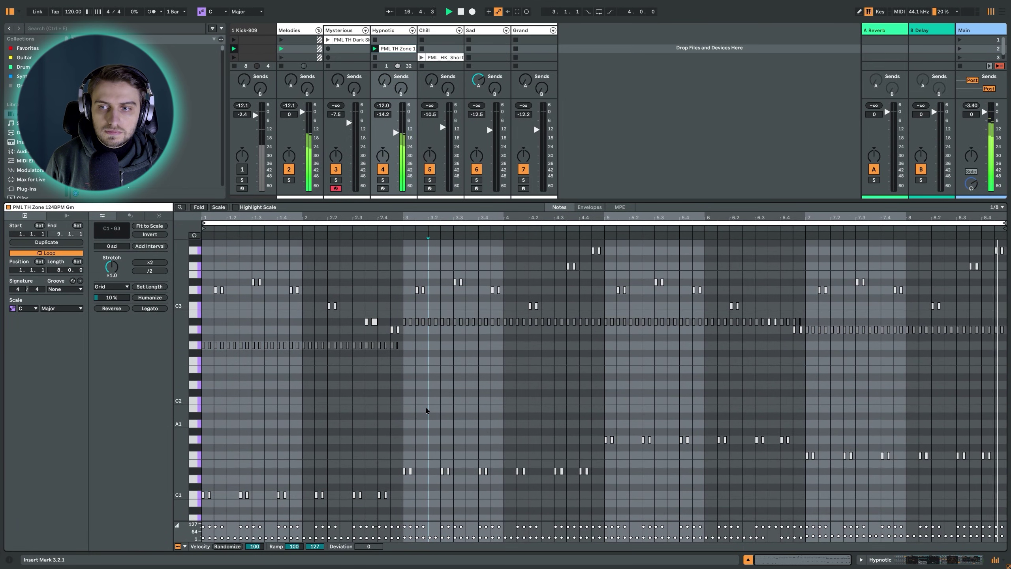
{"action": "key", "text": "shift+Tab"}
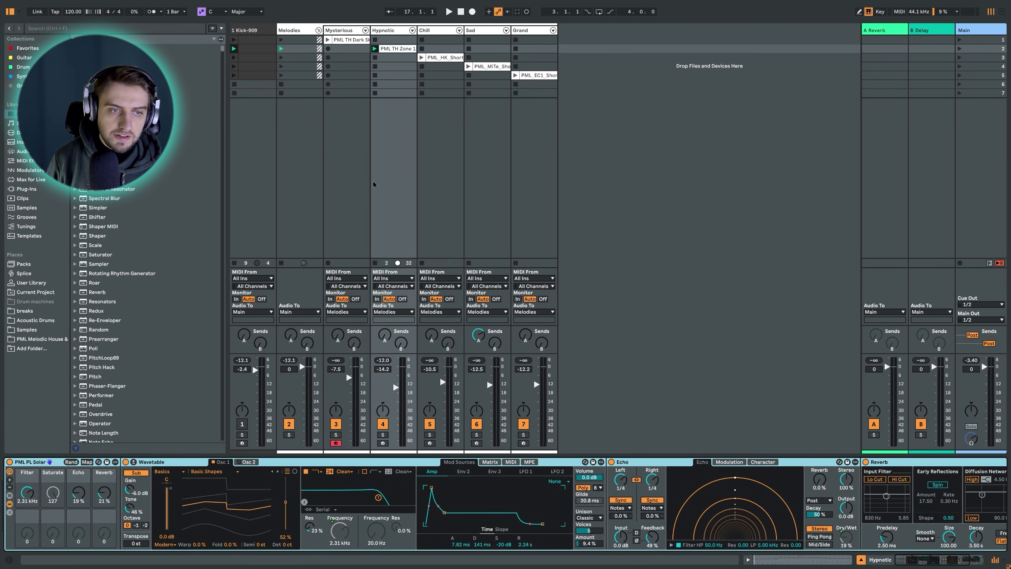
{"action": "key", "text": "shift+Tab"}
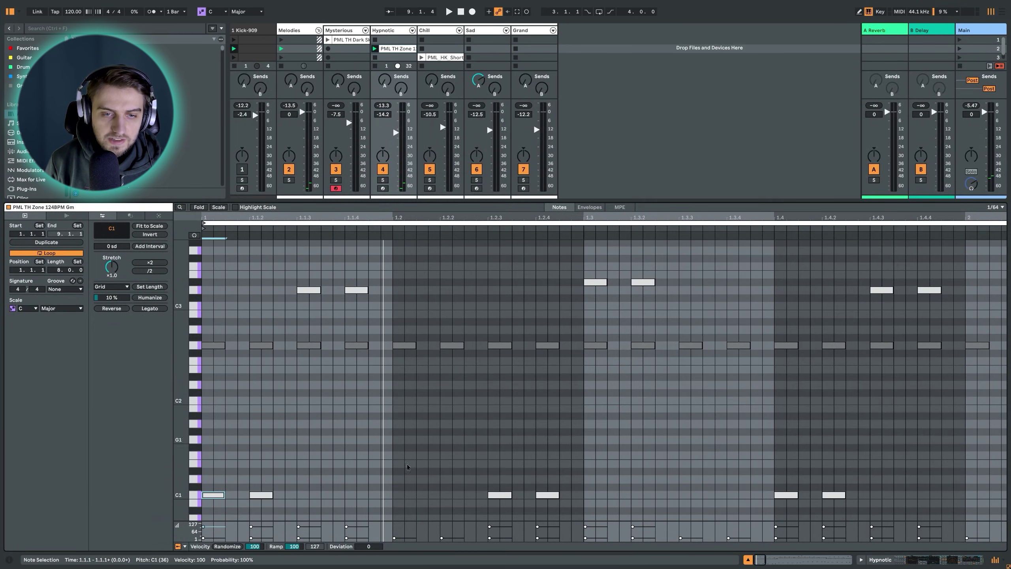
{"action": "key", "text": "shift+Tab"}
{"action": "key", "text": "shift+Tab"}
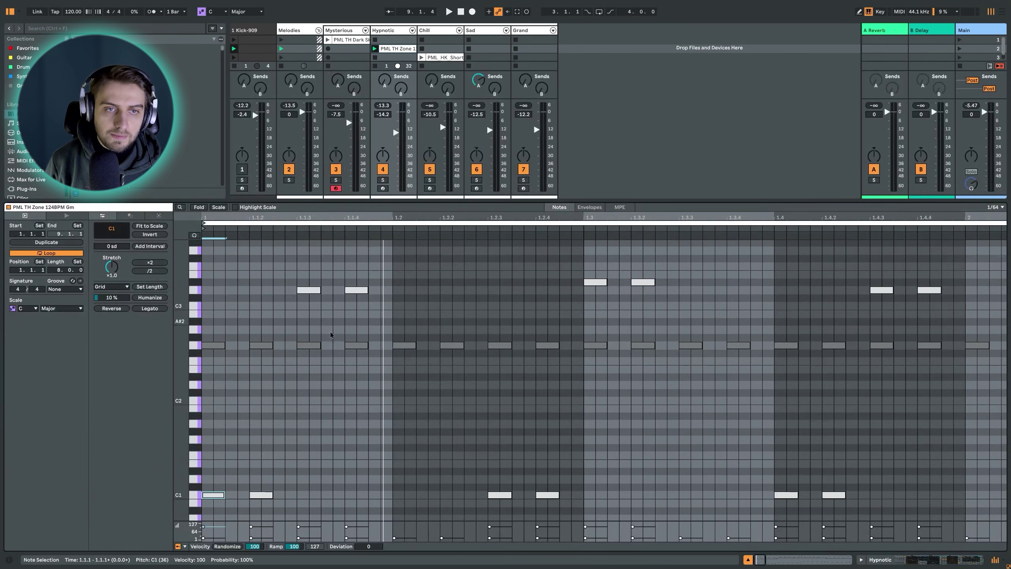
Step: Try a 0.00 ms amp envelope attack on the Hypnotic track's Wavetable during playback, and restore it to 7.62 ms
{"action": "key", "text": "shift+Tab"}
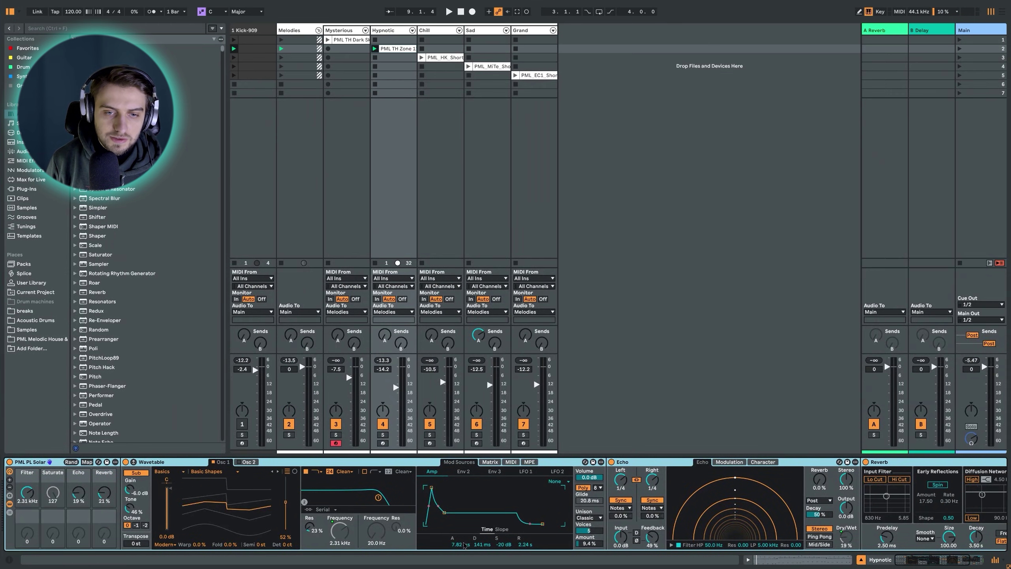
{"action": "left_click", "coordinate": [461, 546]}
{"action": "key", "text": "space"}
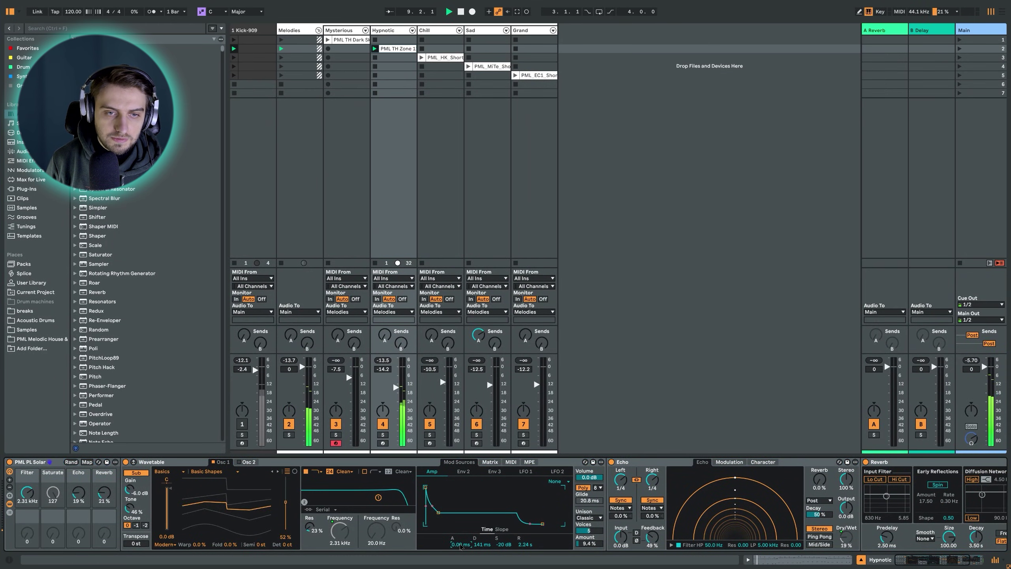
{"action": "mouse_move", "coordinate": [461, 547]}
{"action": "left_mouse_down"}
{"action": "mouse_move", "coordinate": [461, 535]}
{"action": "mouse_move", "coordinate": [461, 547]}
{"action": "left_mouse_up"}
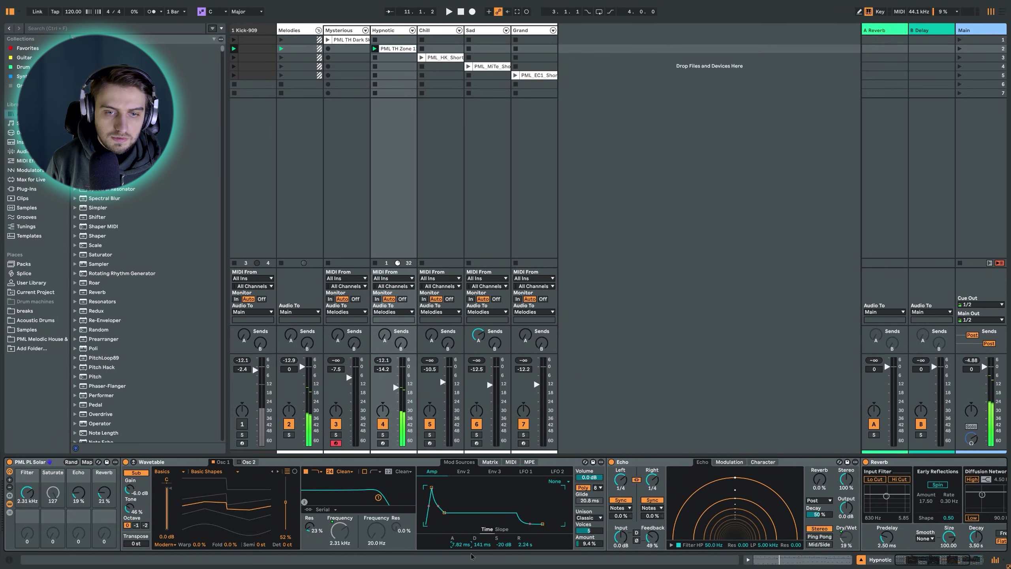
Step: Set the Hypnotic clip's scale to C Minor and limit the note editor to the scale's notes
{"action": "key", "text": "shift+Tab"}
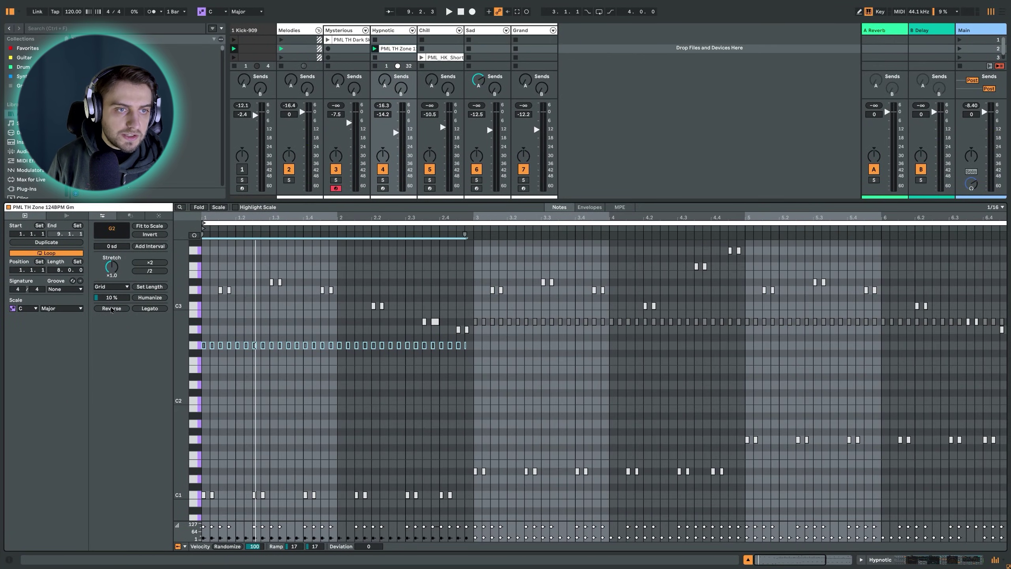
{"action": "left_click", "coordinate": [54, 309]}
{"action": "left_click", "coordinate": [48, 55]}
{"action": "left_click", "coordinate": [218, 207]}
Step: Audition the Hypnotic clip without its repeated G2 notes, and deactivate the repeated B♭2 notes from bar 3 onward
{"action": "key", "text": "space"}
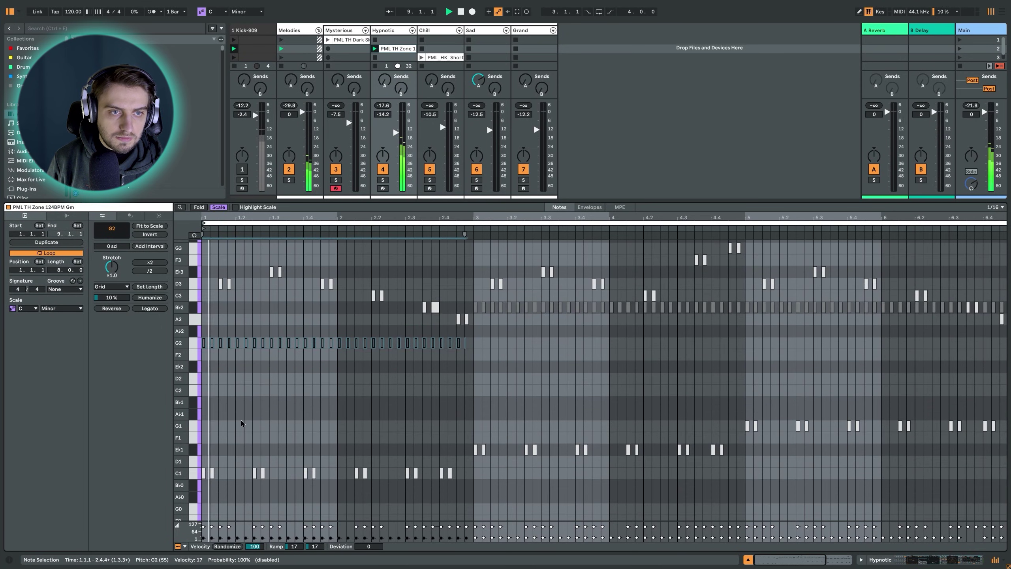
{"action": "scroll", "coordinate": [241, 425], "scroll_direction": "down", "scroll_amount": 1}
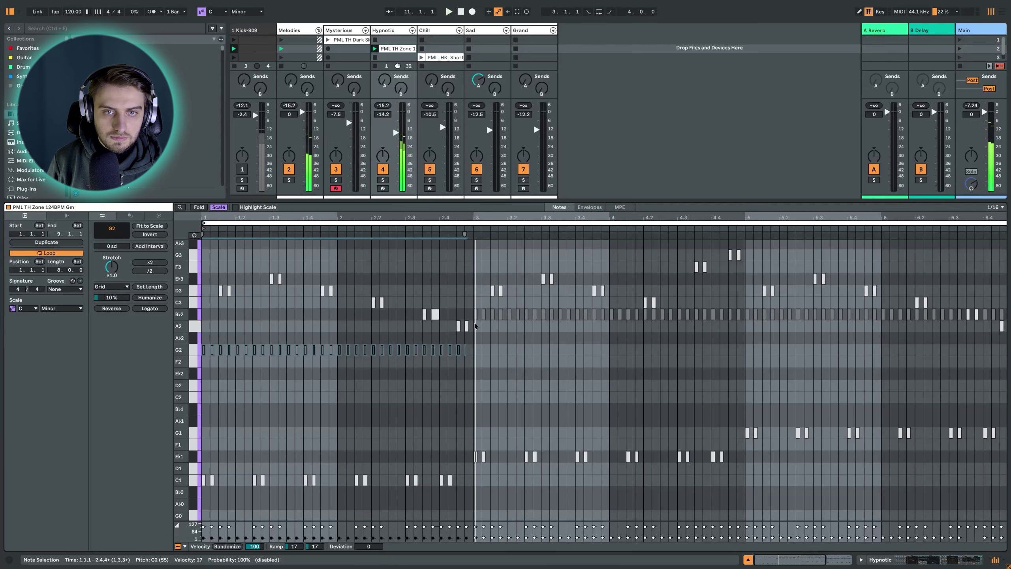
{"action": "left_click_drag", "start_coordinate": [463, 311], "coordinate": [819, 321]}
{"action": "left_click", "coordinate": [957, 370]}
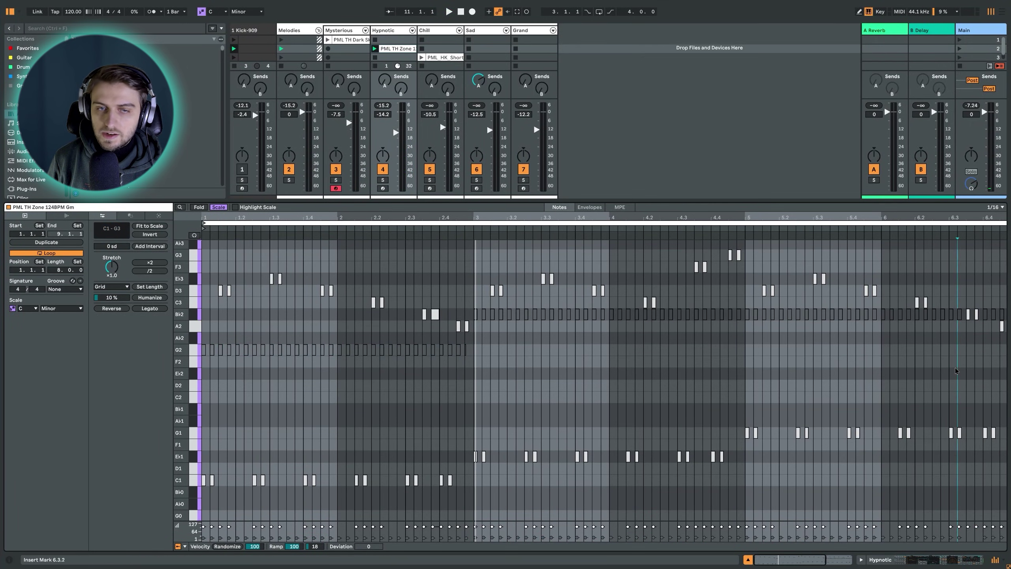
Step: Play the Hypnotic clip through all eight bars with its repeated notes deactivated, viewing the full clip
{"action": "key", "text": "minus"}
{"action": "left_click", "coordinate": [809, 399]}
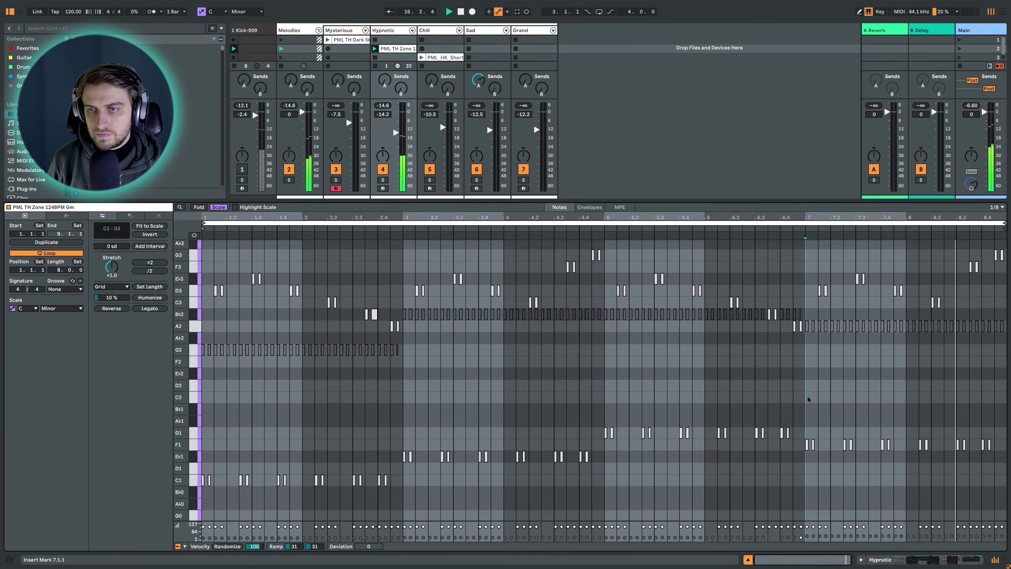
{"action": "key", "text": "space"}
Step: Examine how the low bass notes and upper melody notes interlock in the opening bars and across the Hypnotic clip, and play it again
{"action": "key", "text": "plus"}
{"action": "key", "text": "plus"}
{"action": "key", "text": "plus"}
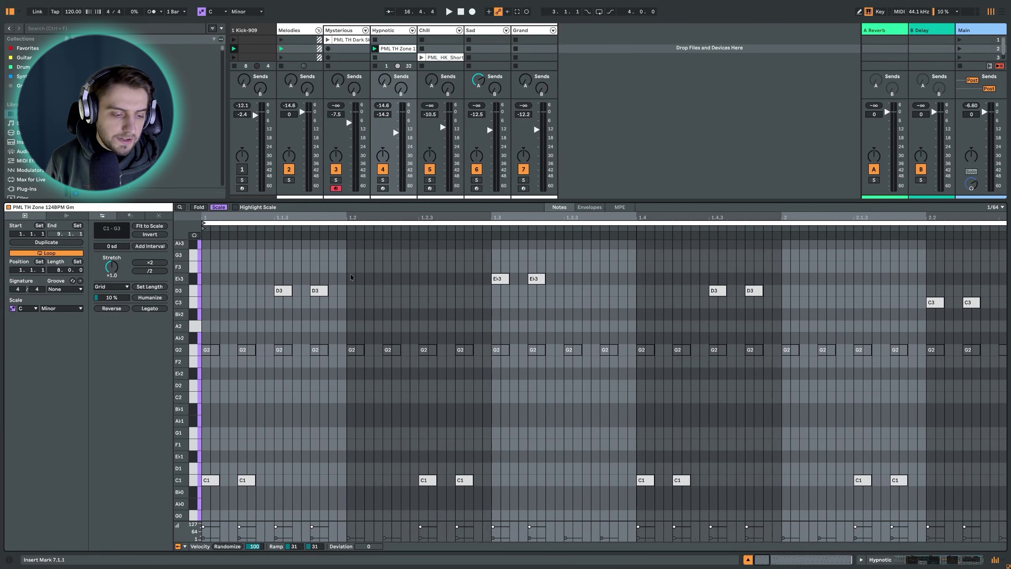
{"action": "key", "text": "minus"}
{"action": "key", "text": "minus"}
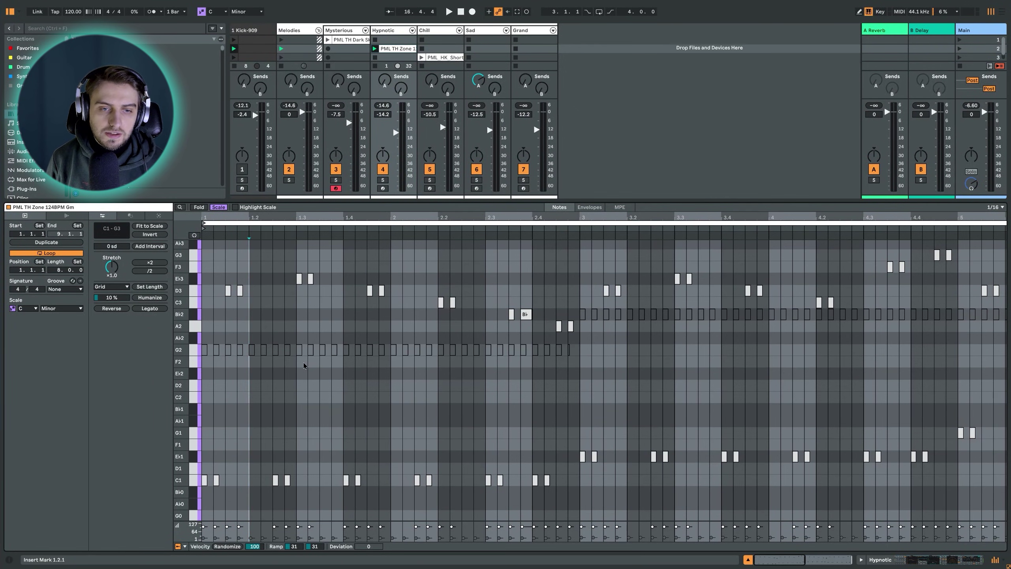
{"action": "key", "text": "minus"}
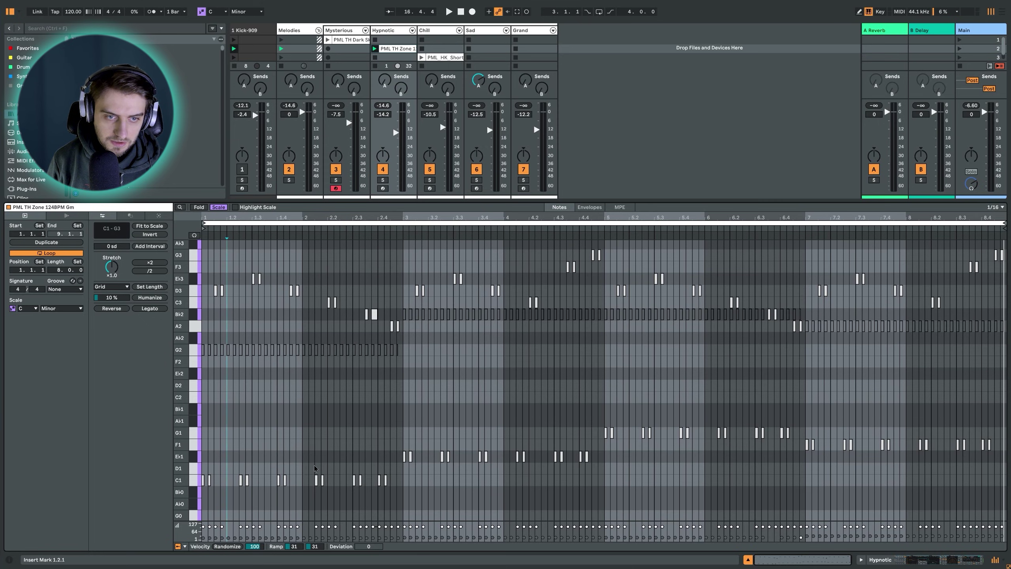
{"action": "scroll", "coordinate": [338, 398], "scroll_direction": "down", "scroll_amount": 1}
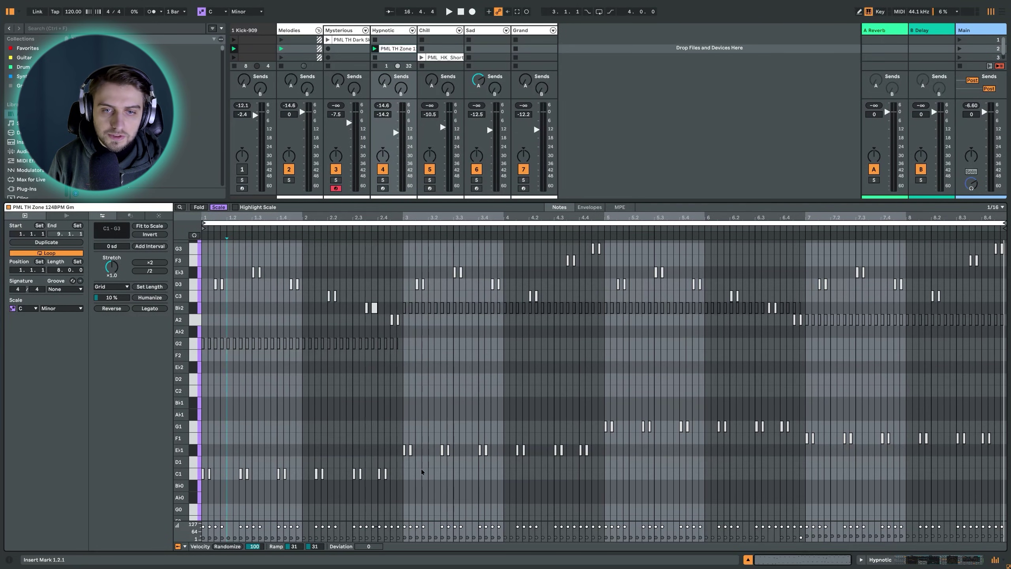
{"action": "key", "text": "space"}
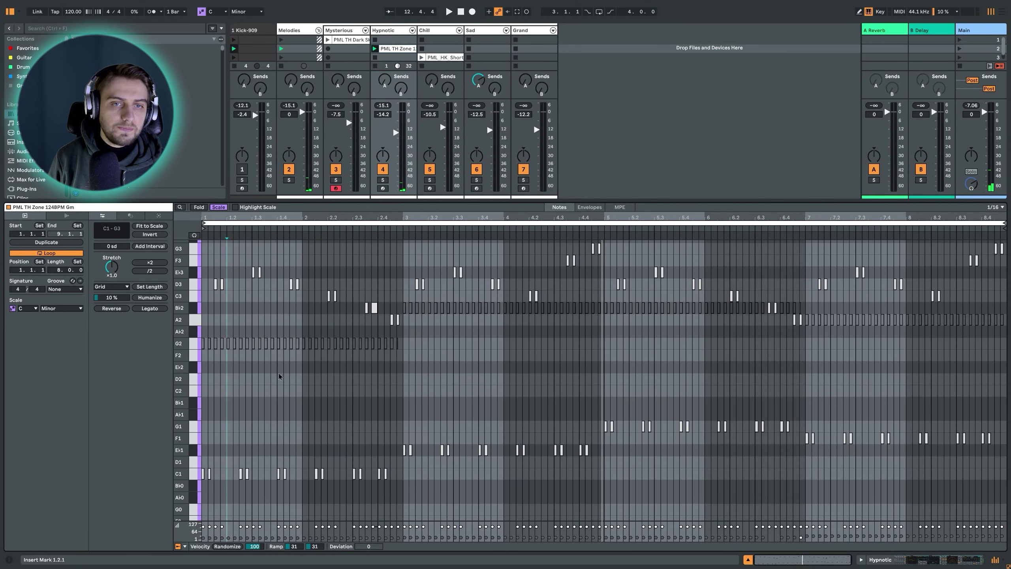
Step: Reactivate the repeated G2, B♭2 and A2 notes across the Hypnotic clip
{"action": "left_click_drag", "start_coordinate": [420, 365], "coordinate": [168, 341]}
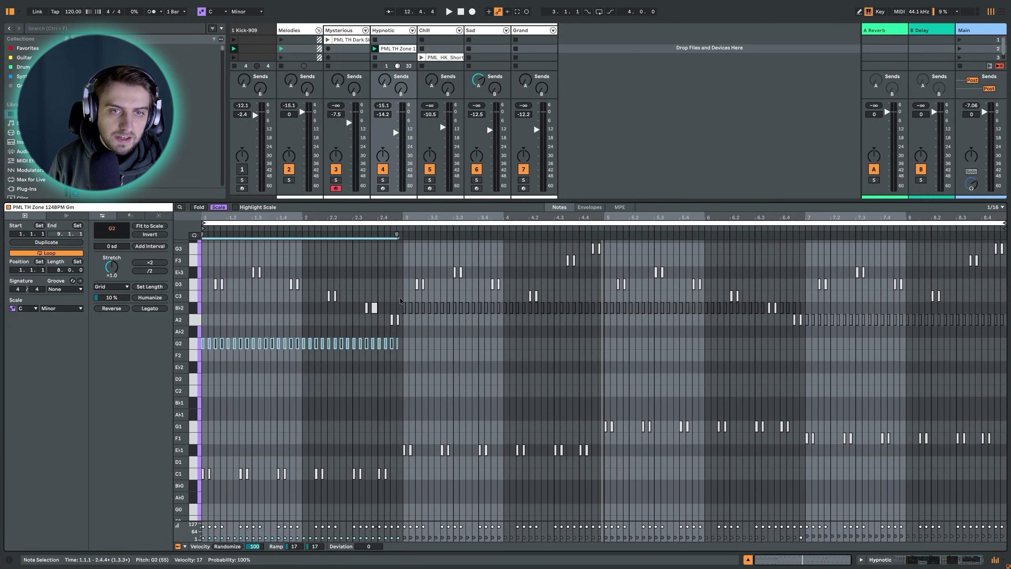
{"action": "left_click_drag", "start_coordinate": [399, 297], "coordinate": [1009, 329]}
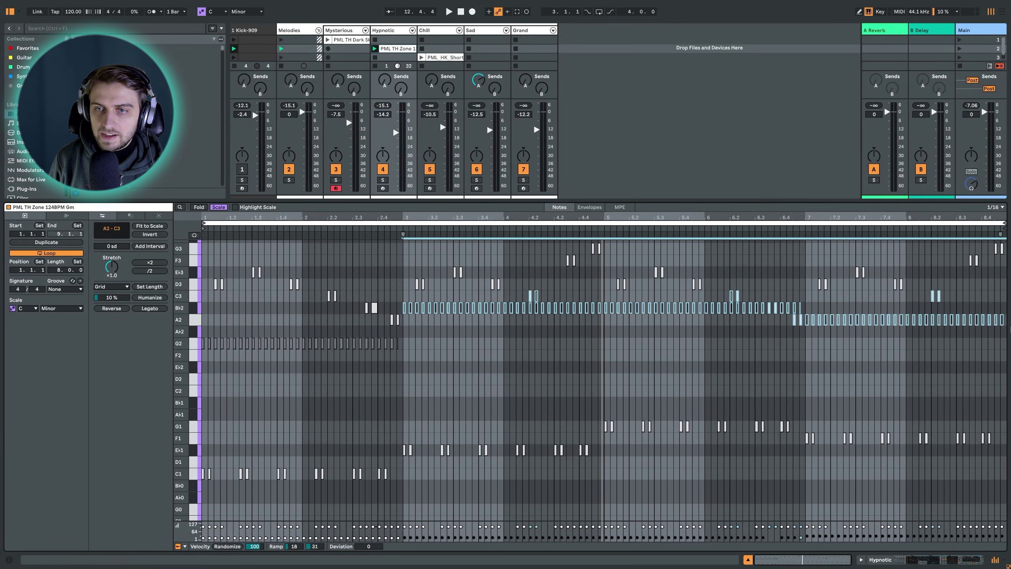
{"action": "left_click", "coordinate": [749, 382]}
{"action": "left_click", "coordinate": [258, 343]}
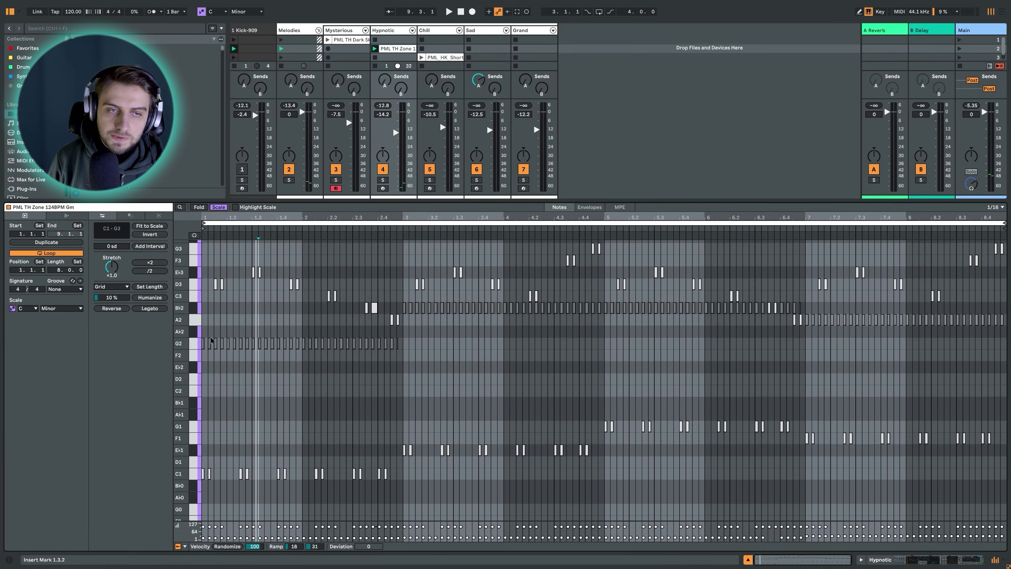
Step: Play the complete Hypnotic clip with the repeated notes active and follow all its layers over eight bars
{"action": "left_click_drag", "start_coordinate": [204, 217], "coordinate": [204, 239]}
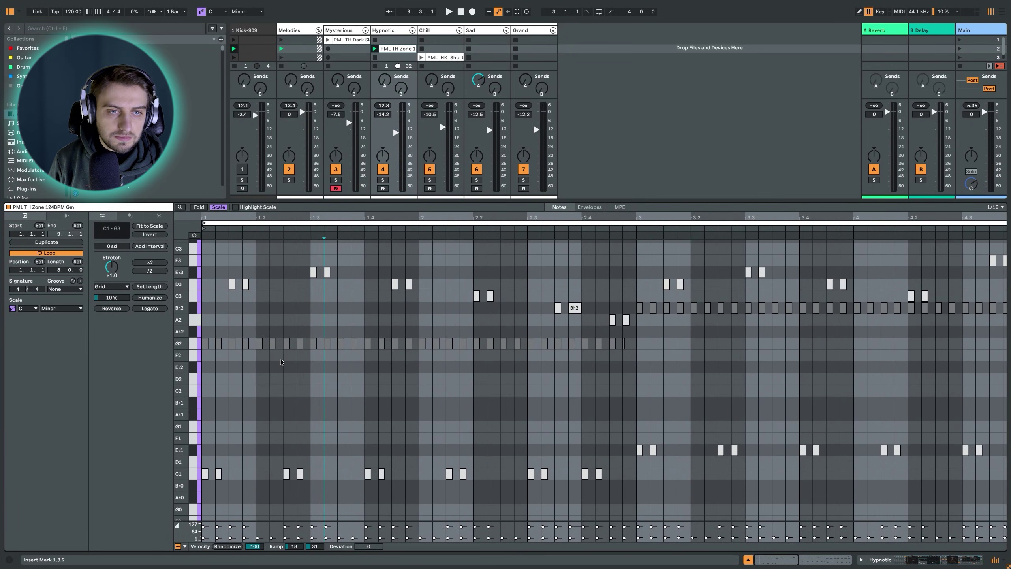
{"action": "key", "text": "space"}
{"action": "left_click_drag", "start_coordinate": [295, 231], "coordinate": [295, 217]}
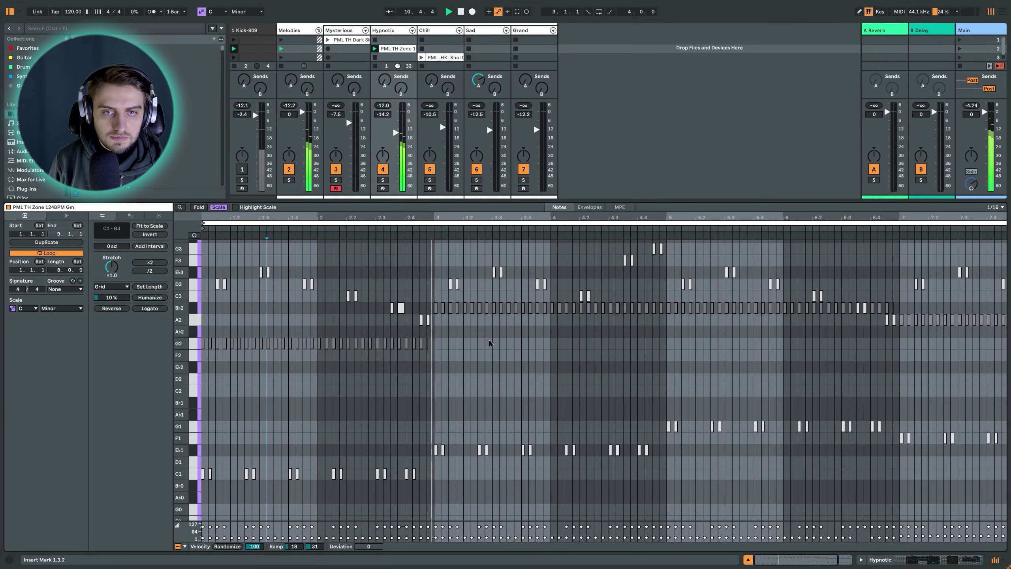
{"action": "left_click_drag", "start_coordinate": [503, 239], "coordinate": [503, 230]}
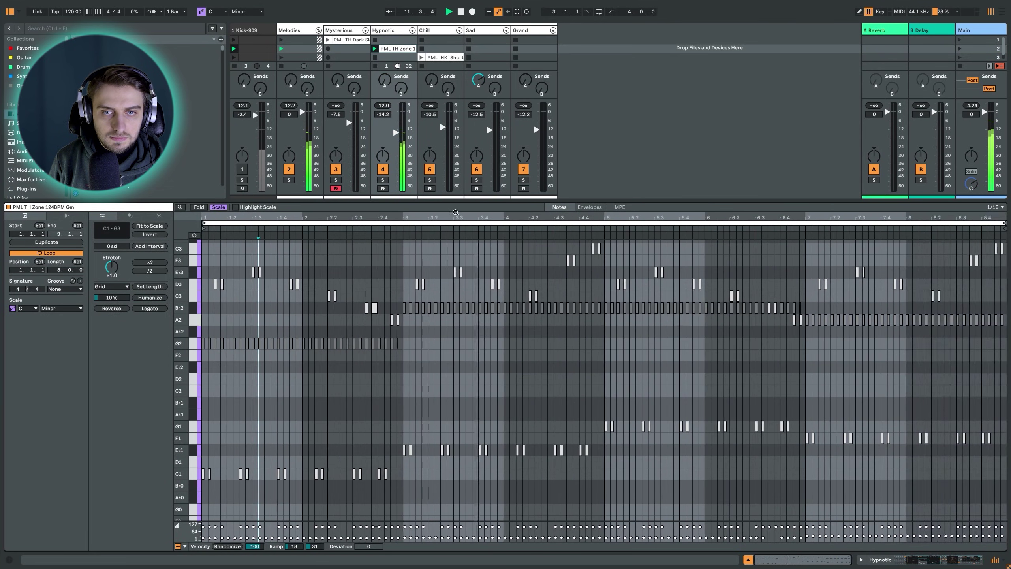
{"action": "left_click", "coordinate": [813, 357]}
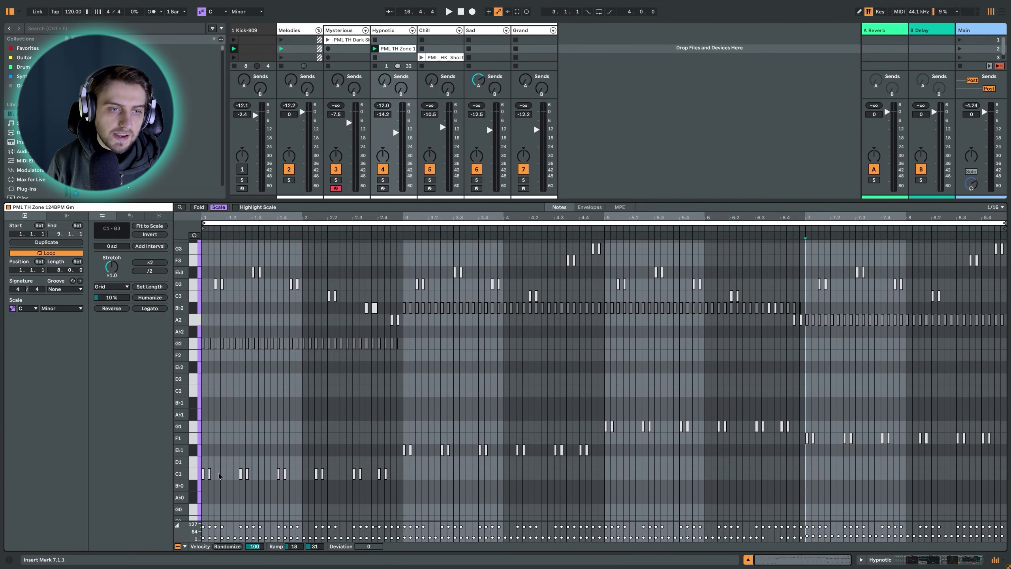
Step: Examine the Hypnotic clip's first C1 and D3 note pairs and the note pattern across bars 1 and 2
{"action": "left_click_drag", "start_coordinate": [221, 473], "coordinate": [168, 474]}
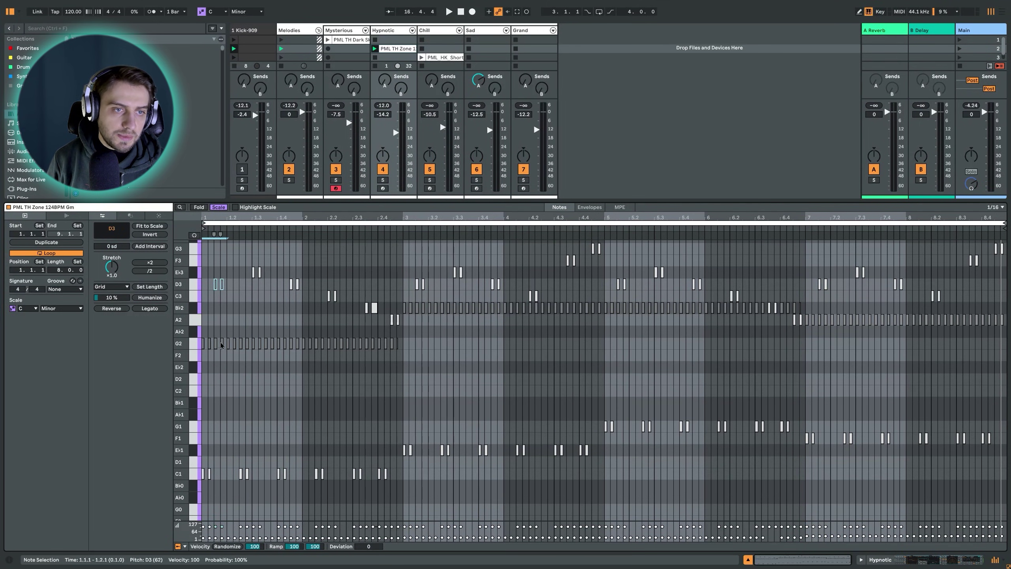
{"action": "left_click_drag", "start_coordinate": [210, 296], "coordinate": [241, 277]}
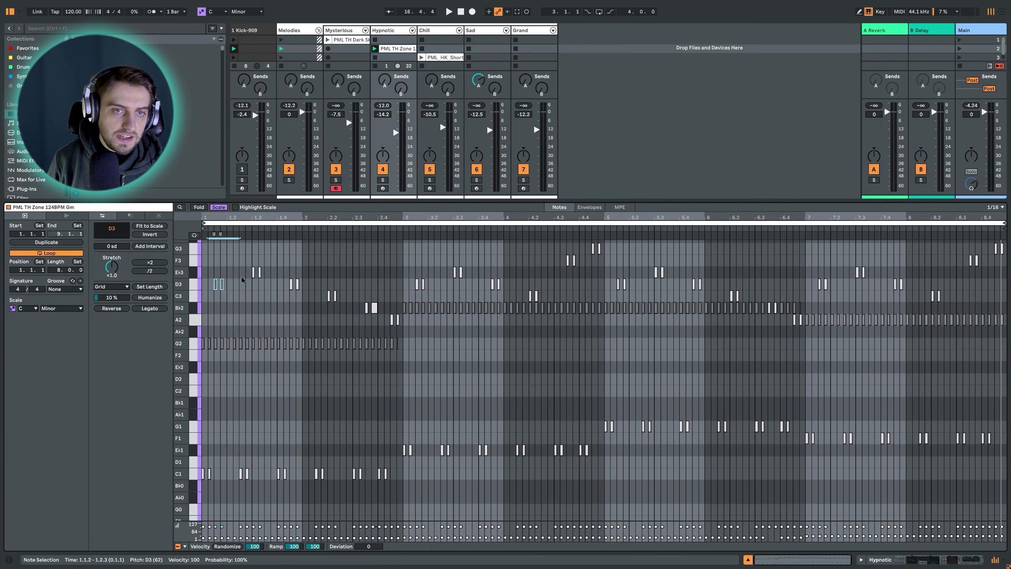
{"action": "left_click_drag", "start_coordinate": [207, 497], "coordinate": [384, 272]}
{"action": "left_click", "coordinate": [382, 274]}
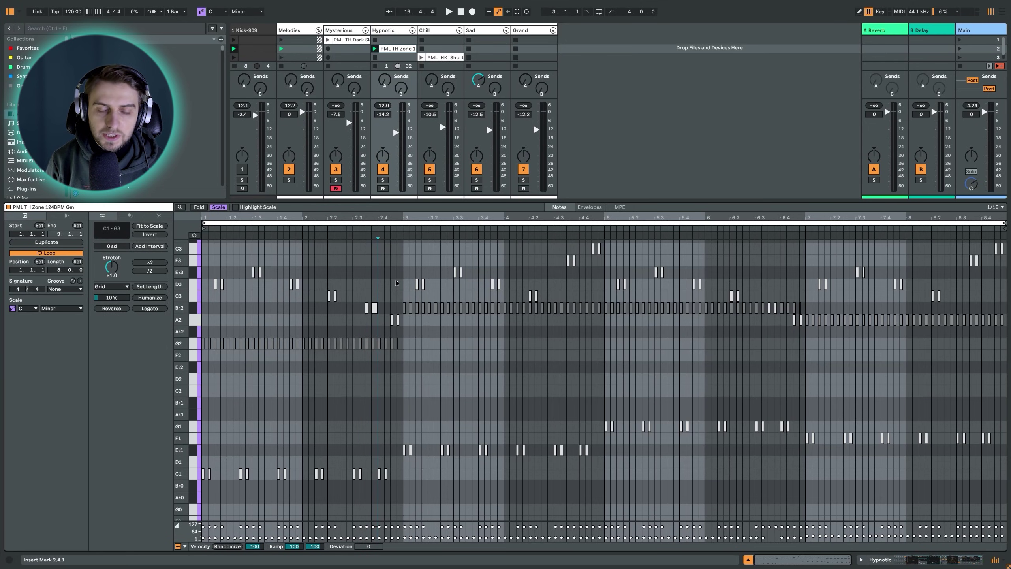
Step: Show the track devices, activate the kick track and launch the third scene with the Chill clip
{"action": "key", "text": "shift+Tab"}
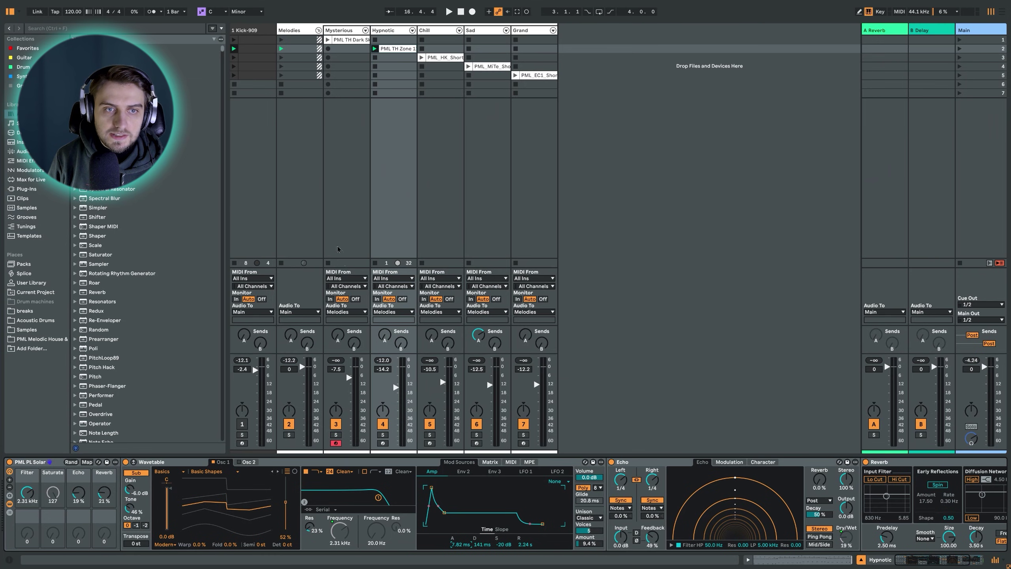
{"action": "left_click", "coordinate": [244, 425]}
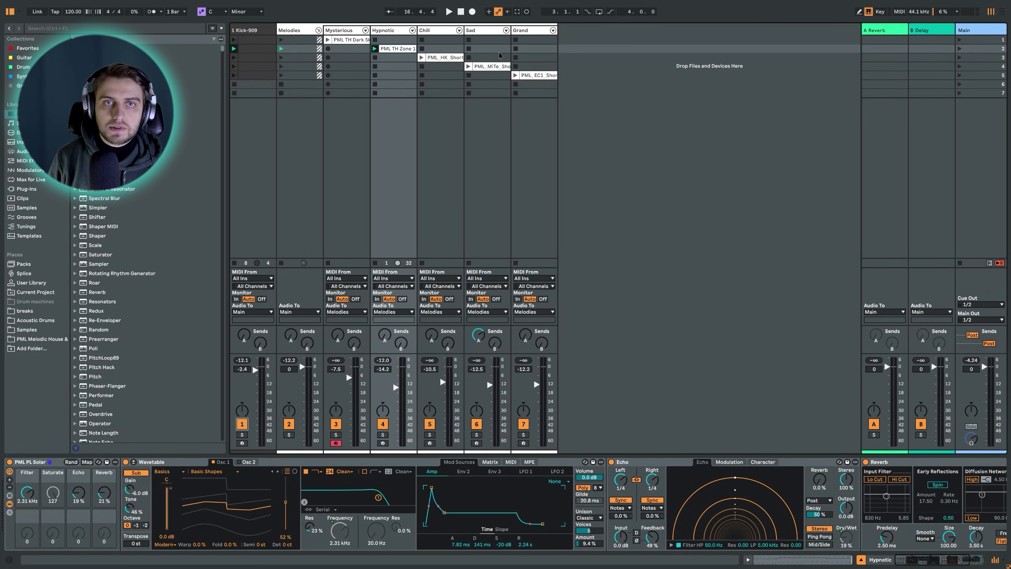
{"action": "left_click", "coordinate": [959, 59]}
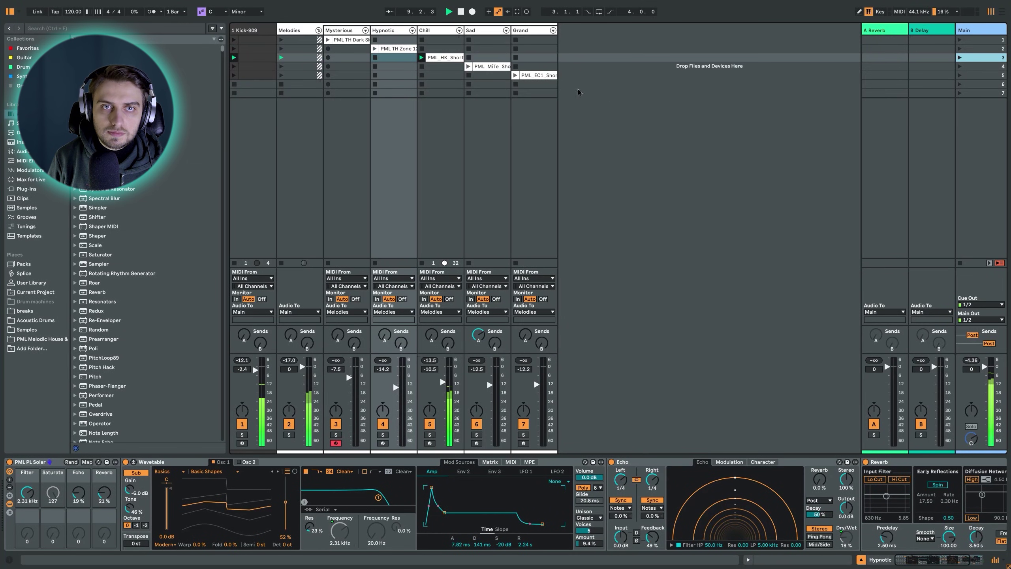
Step: Open the Chill clip's MIDI notes and view all eight bars during playback
{"action": "double_click", "coordinate": [442, 58]}
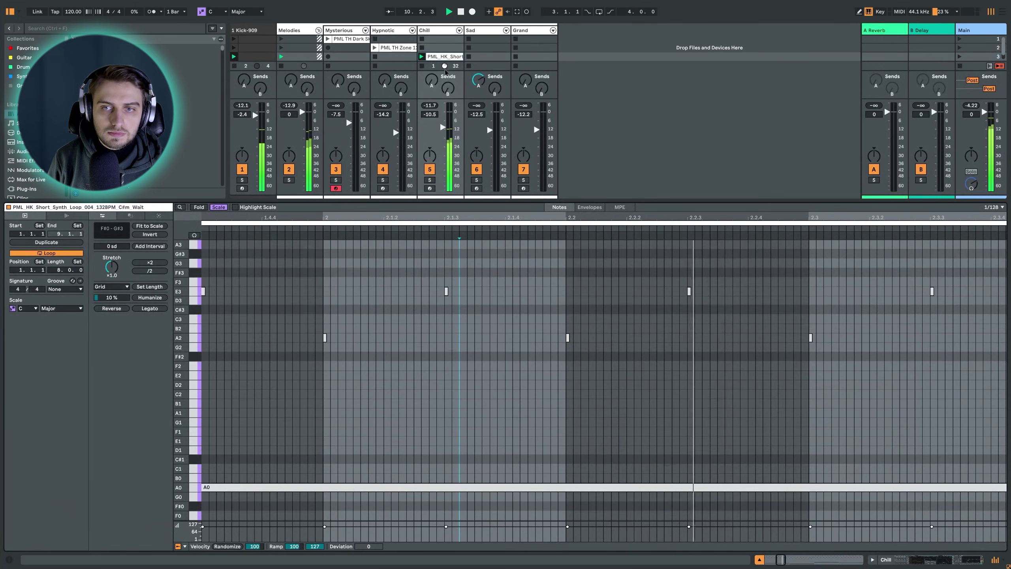
{"action": "left_click_drag", "start_coordinate": [539, 218], "coordinate": [539, 135]}
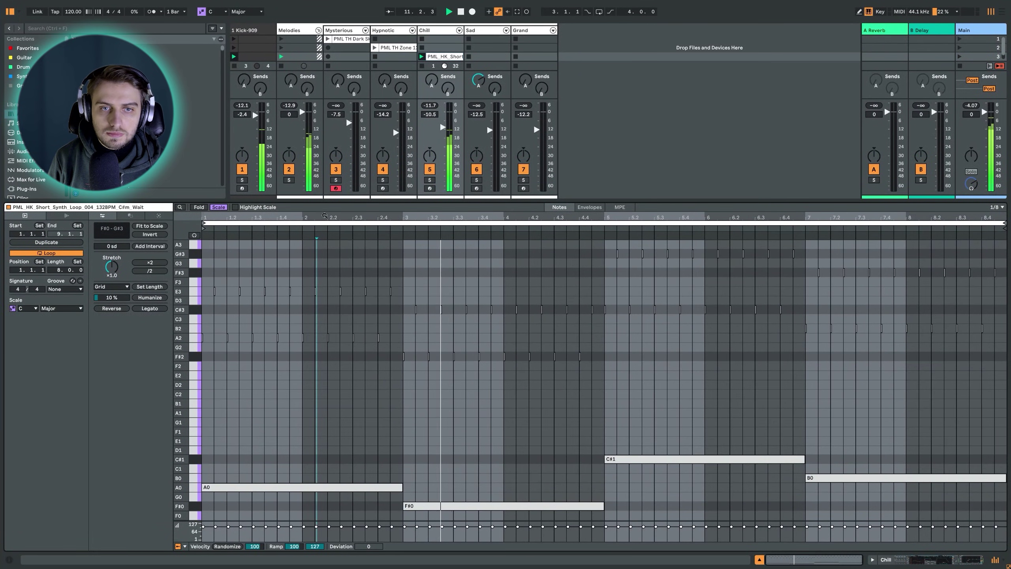
{"action": "mouse_move", "coordinate": [189, 377]}
{"action": "left_mouse_down"}
{"action": "mouse_move", "coordinate": [189, 352]}
{"action": "mouse_move", "coordinate": [188, 376]}
{"action": "left_mouse_up"}
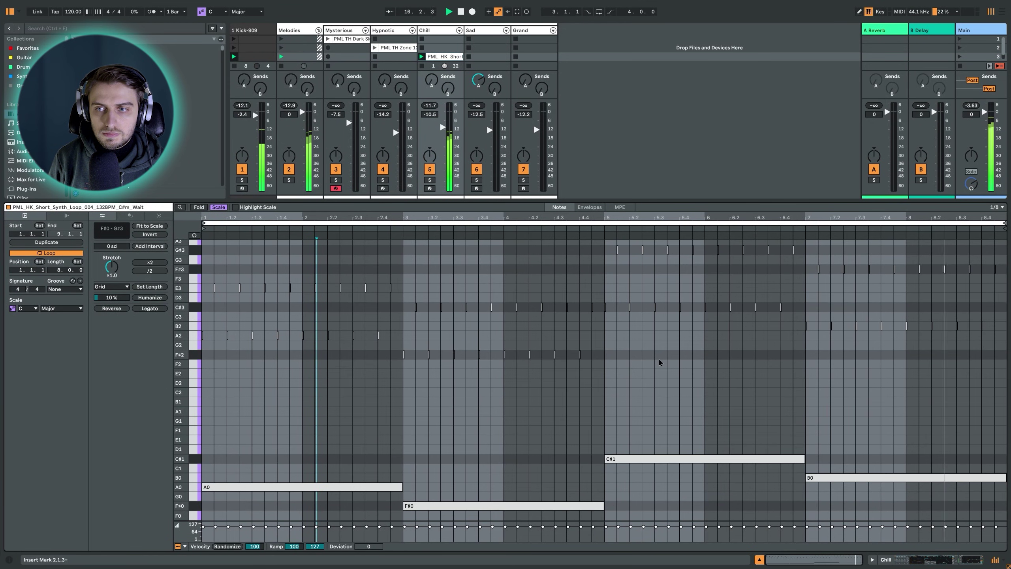
Step: Deactivate the kick track and return to the Chill clip's MIDI notes
{"action": "key", "text": "shift+Tab"}
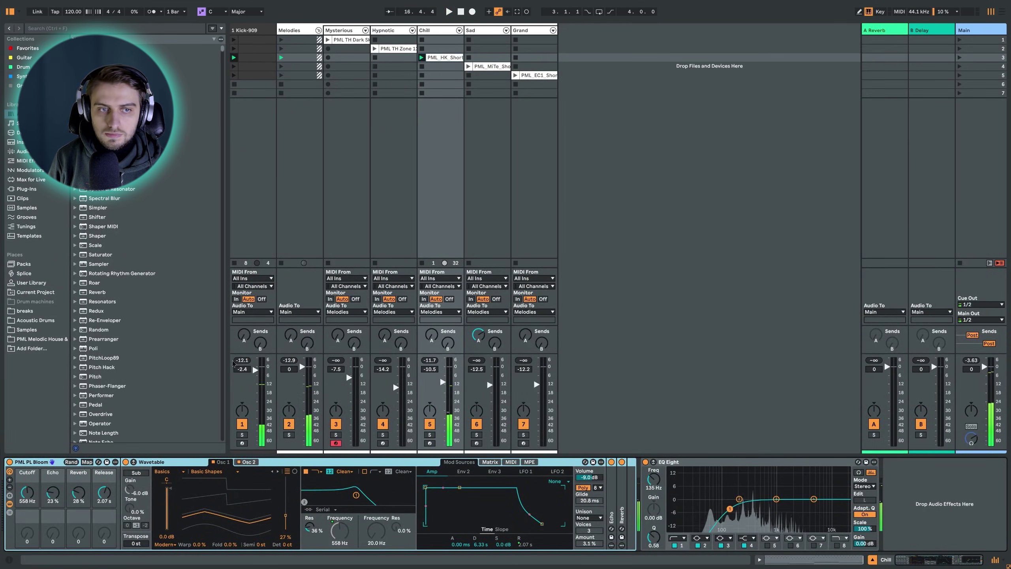
{"action": "left_click", "coordinate": [242, 423]}
{"action": "key", "text": "shift+Tab"}
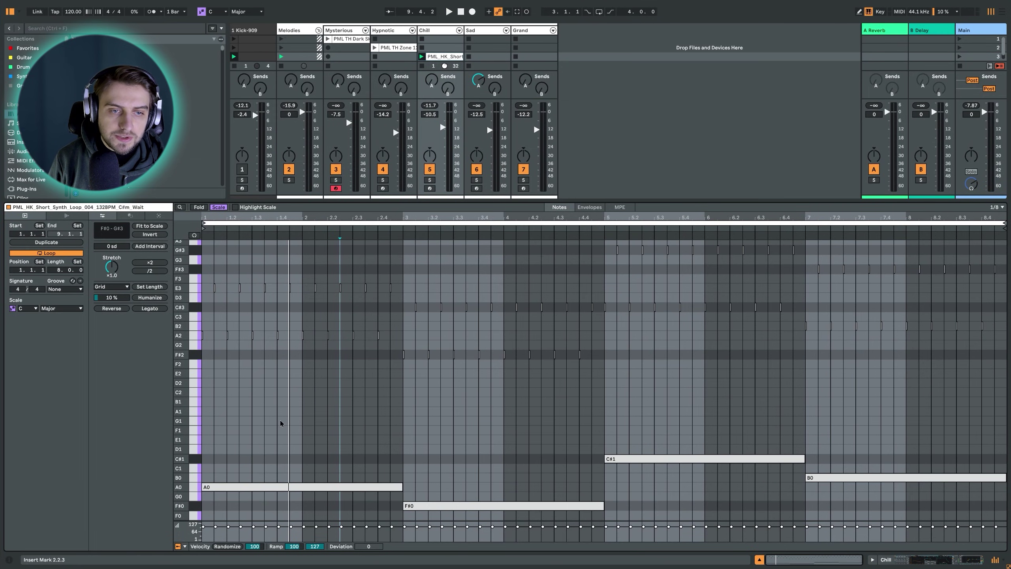
Step: Audition the Chill clip's long bass notes and set the clip's scale to A Major
{"action": "left_click", "coordinate": [283, 487]}
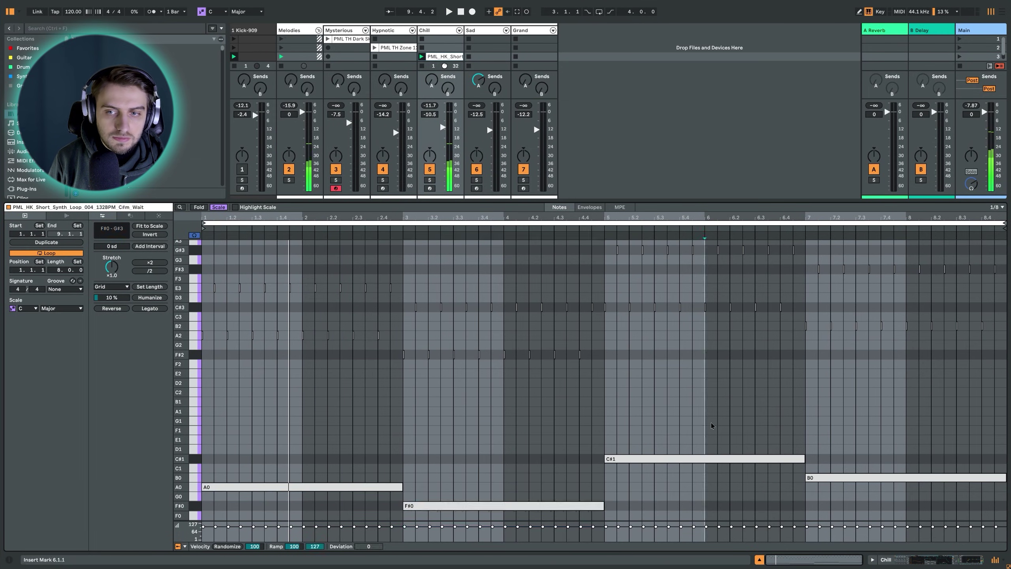
{"action": "left_click", "coordinate": [879, 461]}
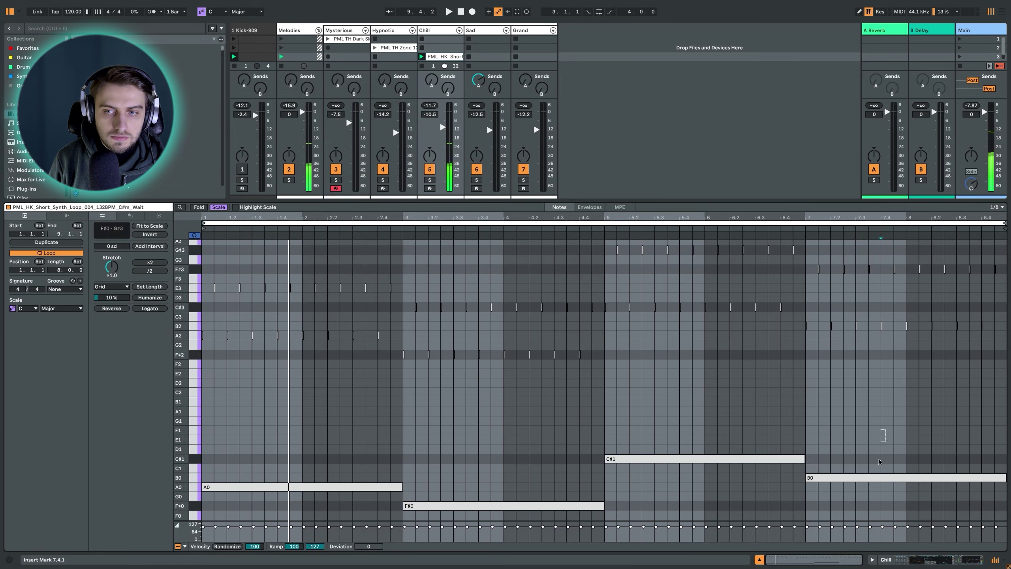
{"action": "left_click", "coordinate": [479, 442]}
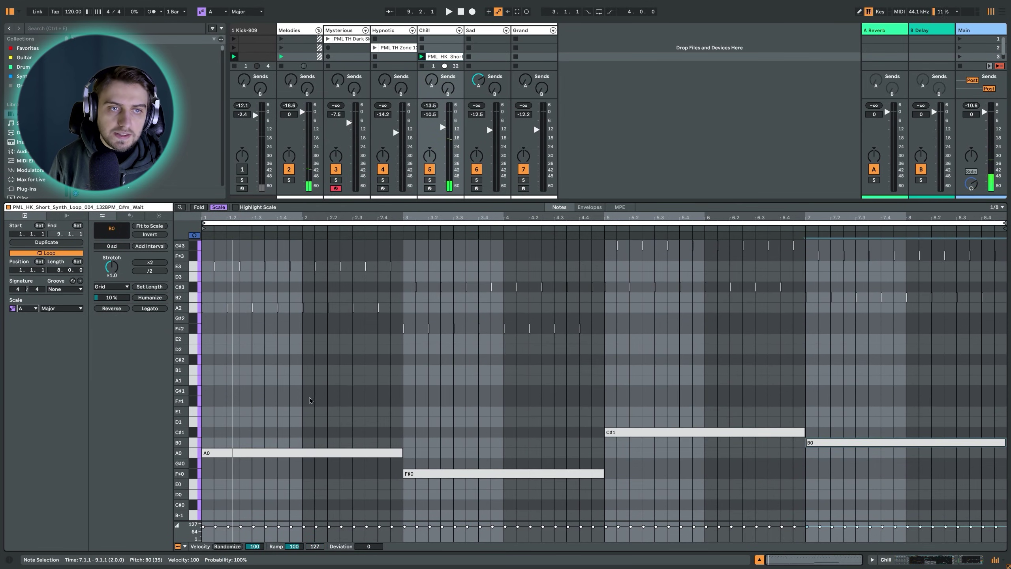
Step: Audition the first E3 note in the Chill clip's opening bar
{"action": "scroll", "coordinate": [309, 397], "scroll_direction": "up", "scroll_amount": 1}
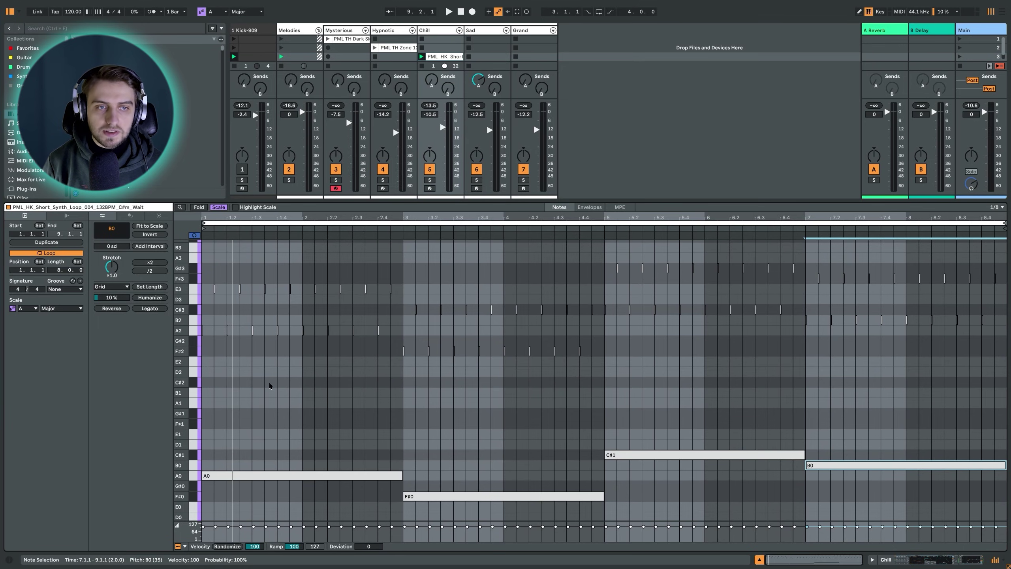
{"action": "scroll", "coordinate": [263, 381], "scroll_direction": "up", "scroll_amount": 5}
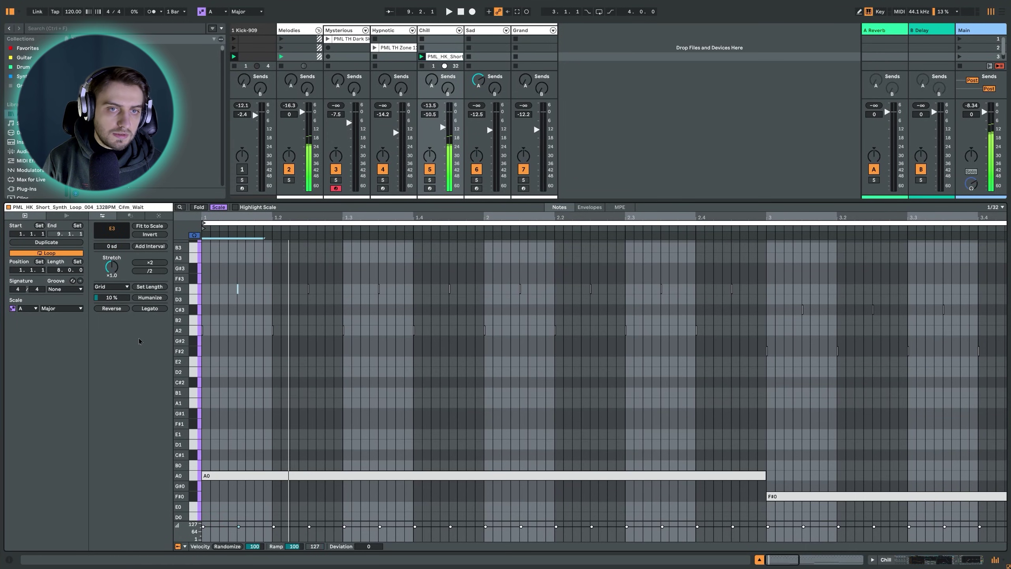
{"action": "left_click", "coordinate": [238, 289]}
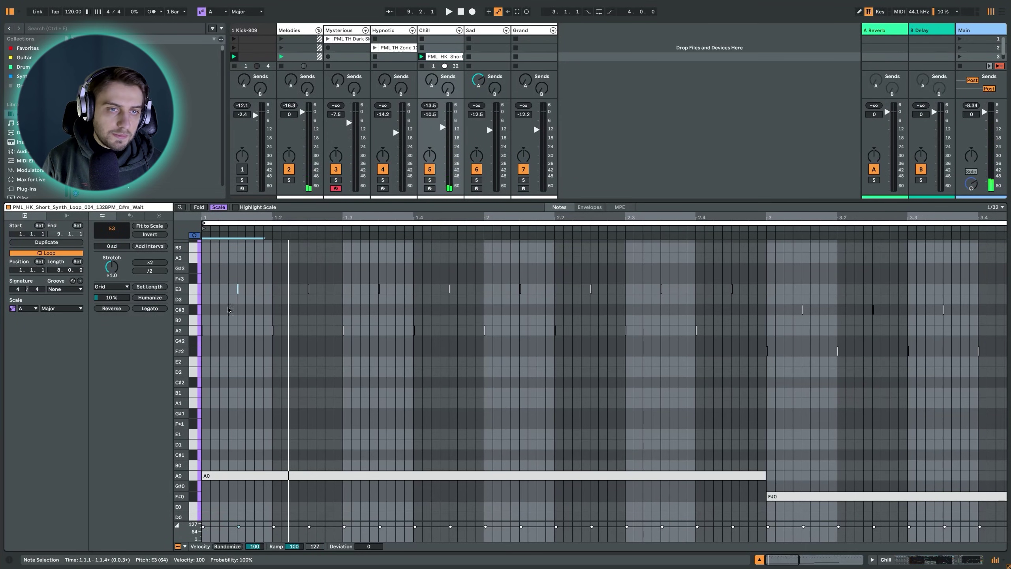
Step: Try the Chill clip's E3 notes in bars 1 and 2 at C♯3 during playback, and restore them to E3
{"action": "left_click_drag", "start_coordinate": [219, 274], "coordinate": [451, 233]}
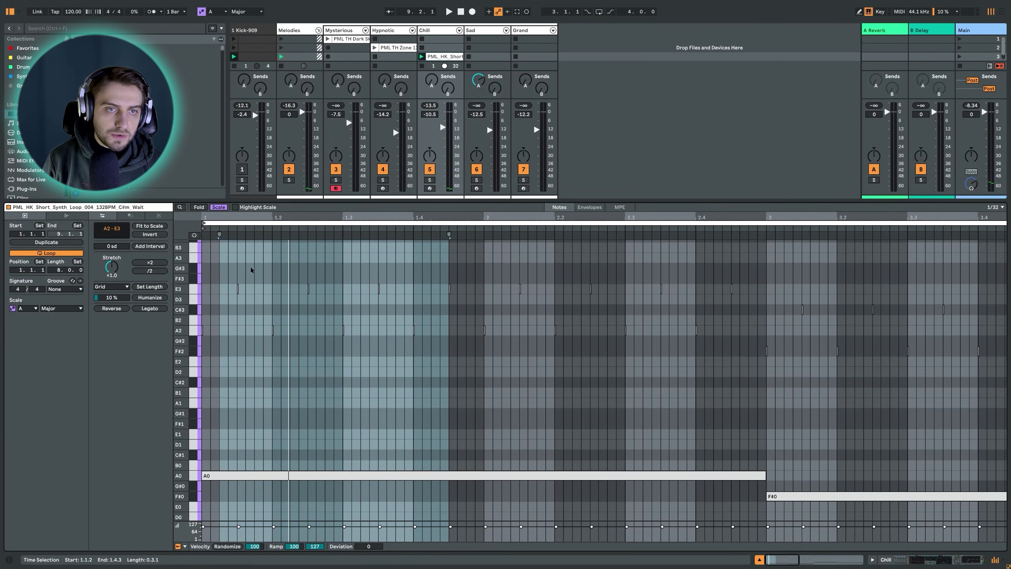
{"action": "left_click", "coordinate": [216, 267]}
{"action": "left_click_drag", "start_coordinate": [216, 267], "coordinate": [755, 296]}
{"action": "key", "text": "Down"}
{"action": "key", "text": "Down"}
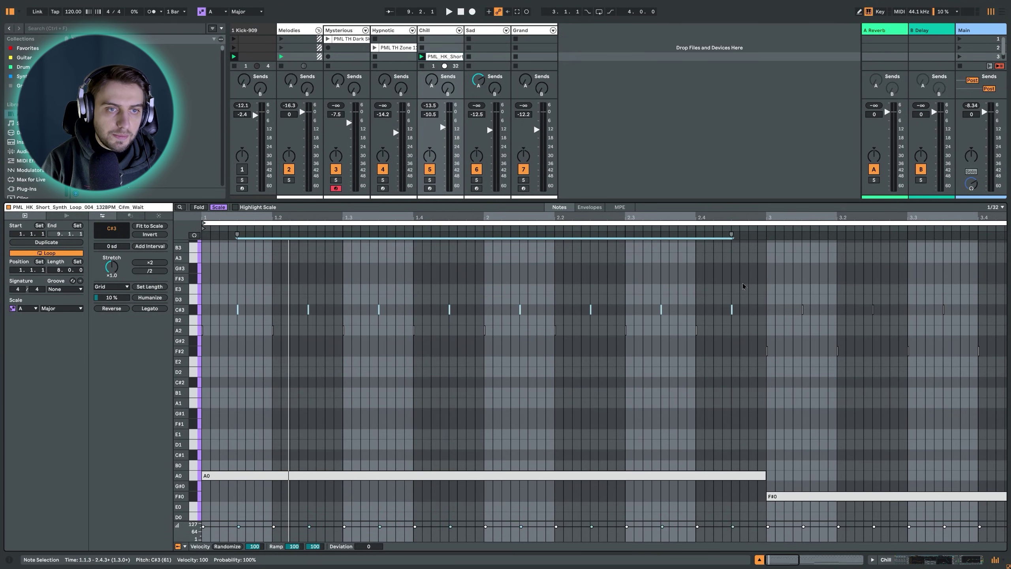
{"action": "key", "text": "space"}
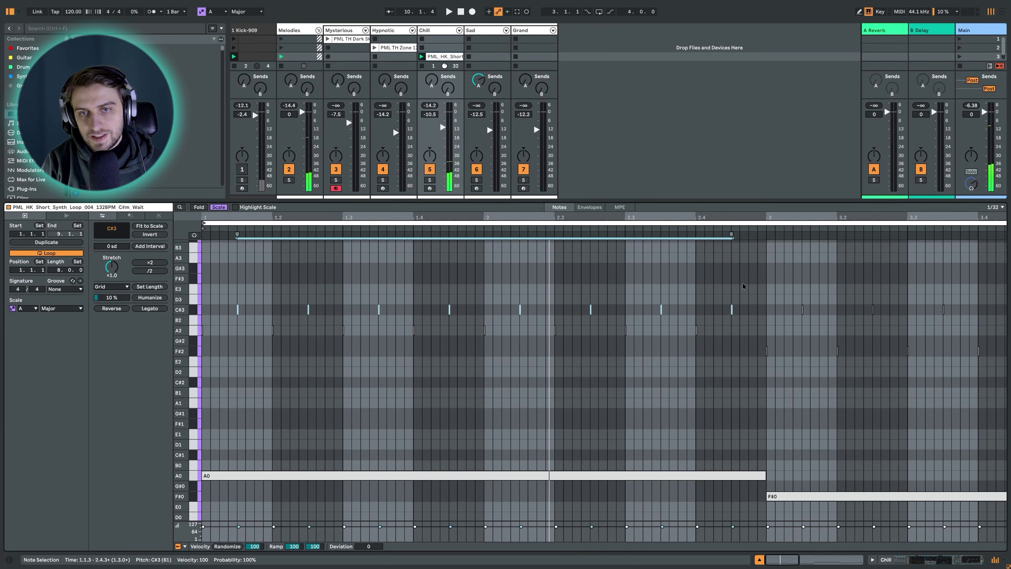
{"action": "key", "text": "Up"}
{"action": "key", "text": "Up"}
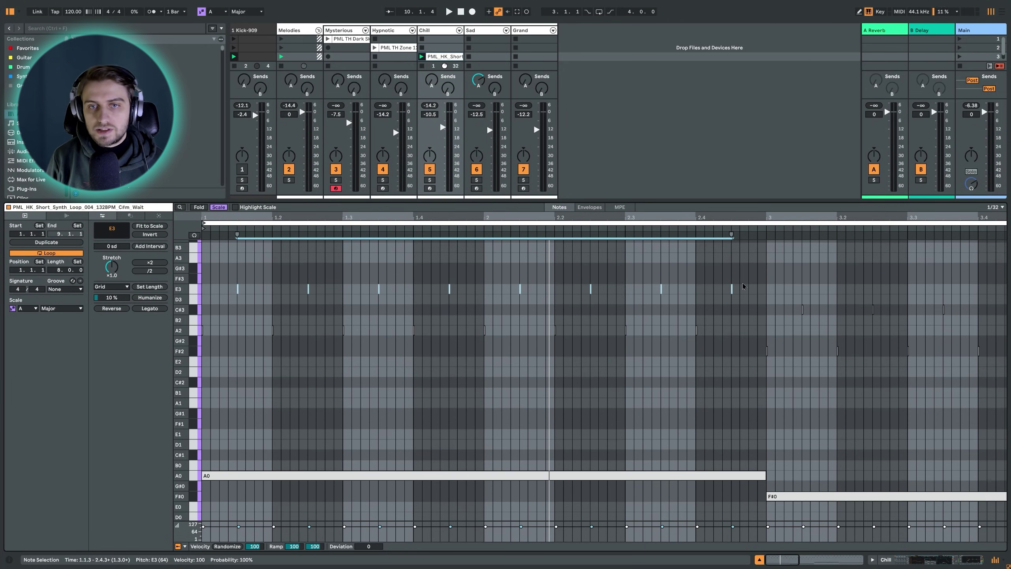
{"action": "scroll", "coordinate": [491, 248], "scroll_direction": "down", "scroll_amount": 2}
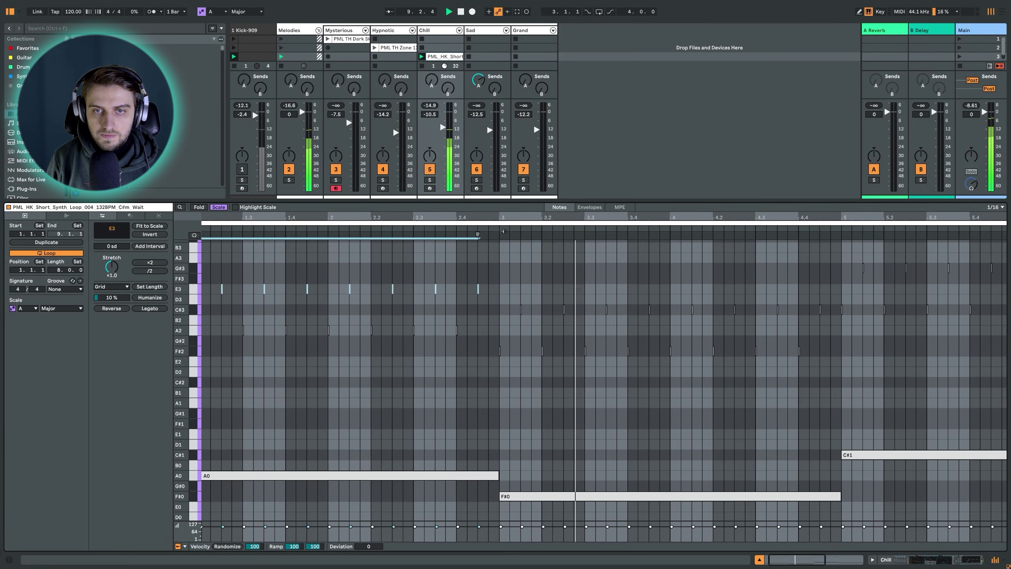
Step: Audition the Chill clip's C♯1 and B0 bass sections from bars 5 and 7, and select the upper melody notes across the clip
{"action": "scroll", "coordinate": [579, 394], "scroll_direction": "down", "scroll_amount": 3}
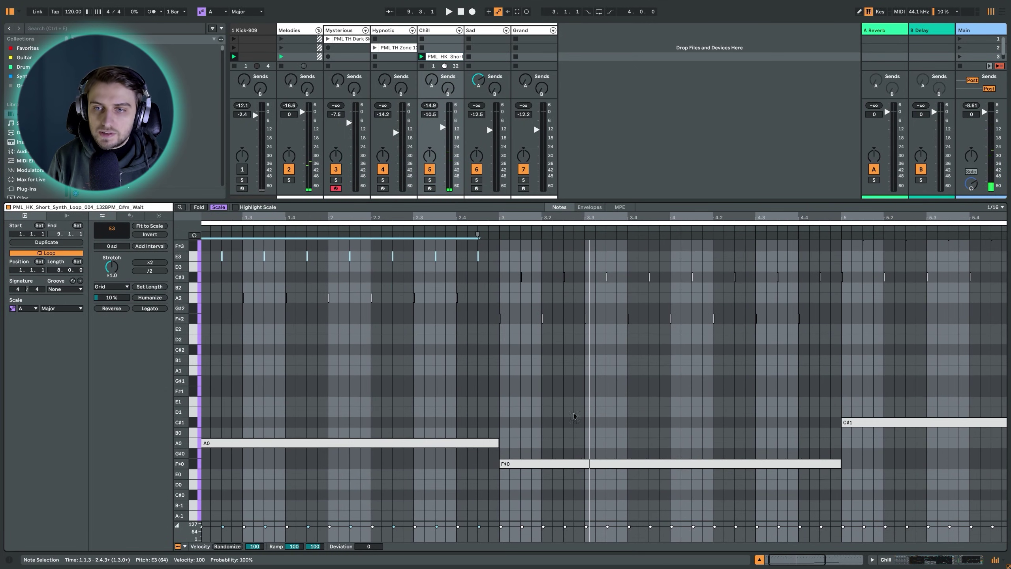
{"action": "scroll", "coordinate": [458, 292], "scroll_direction": "down", "scroll_amount": 3}
{"action": "scroll", "coordinate": [458, 292], "scroll_direction": "up", "scroll_amount": 2}
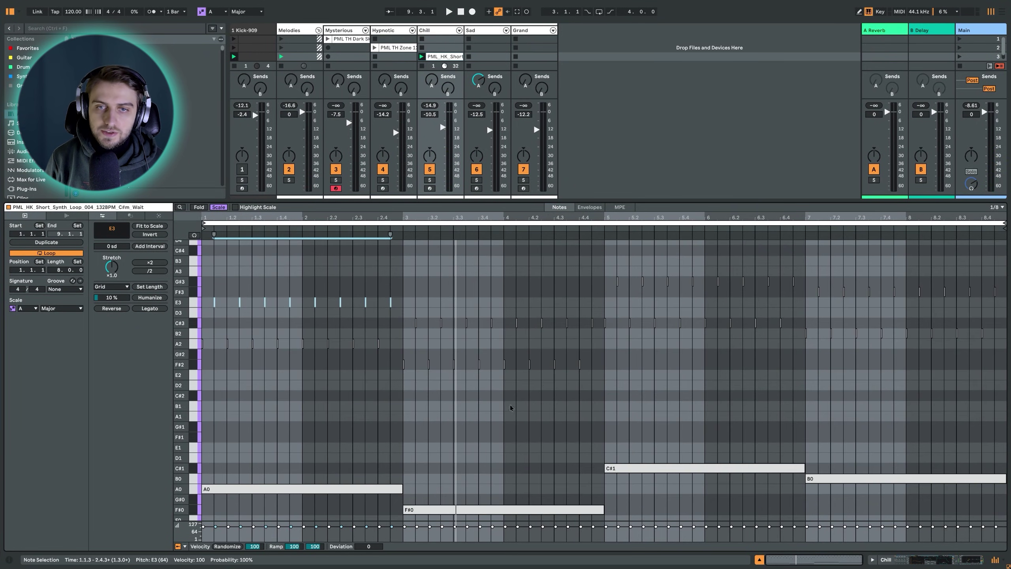
{"action": "left_click", "coordinate": [604, 227]}
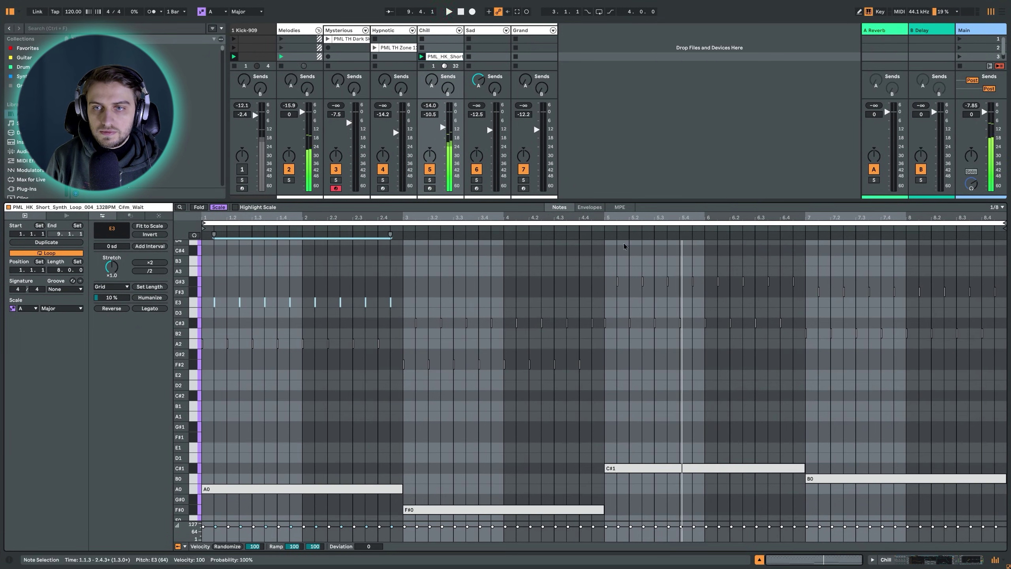
{"action": "left_click", "coordinate": [804, 230]}
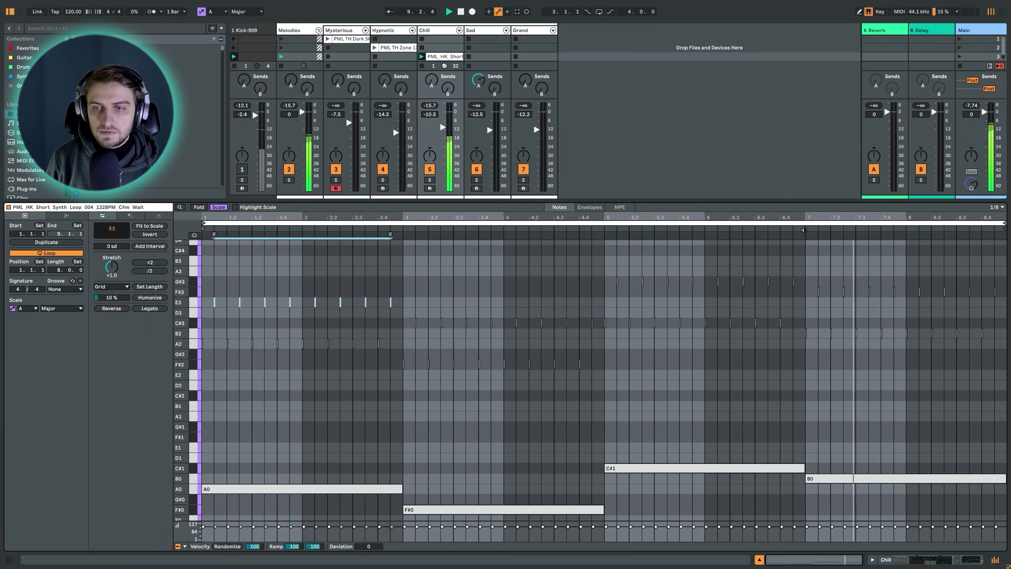
{"action": "left_click", "coordinate": [803, 235]}
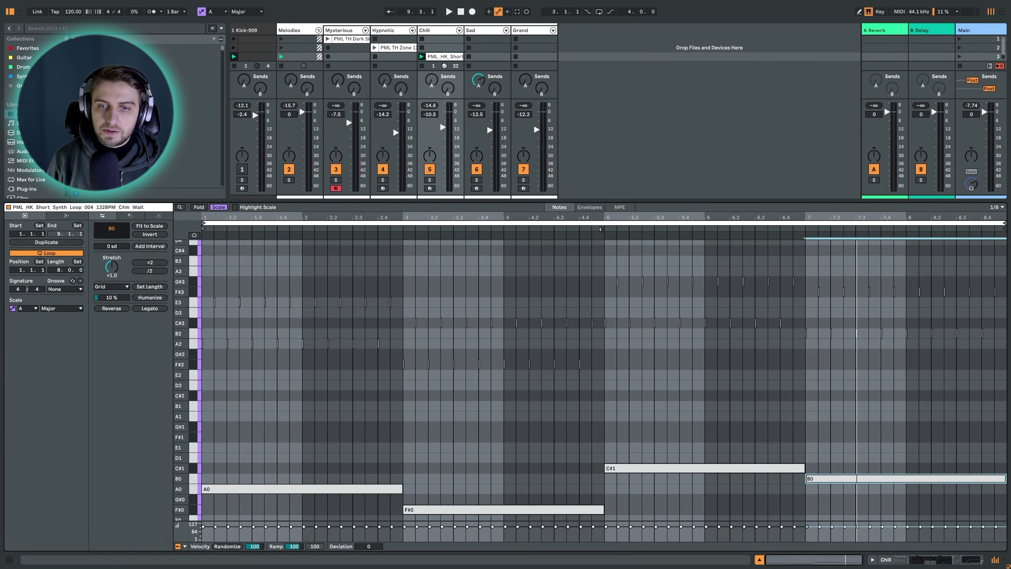
{"action": "left_click", "coordinate": [601, 230]}
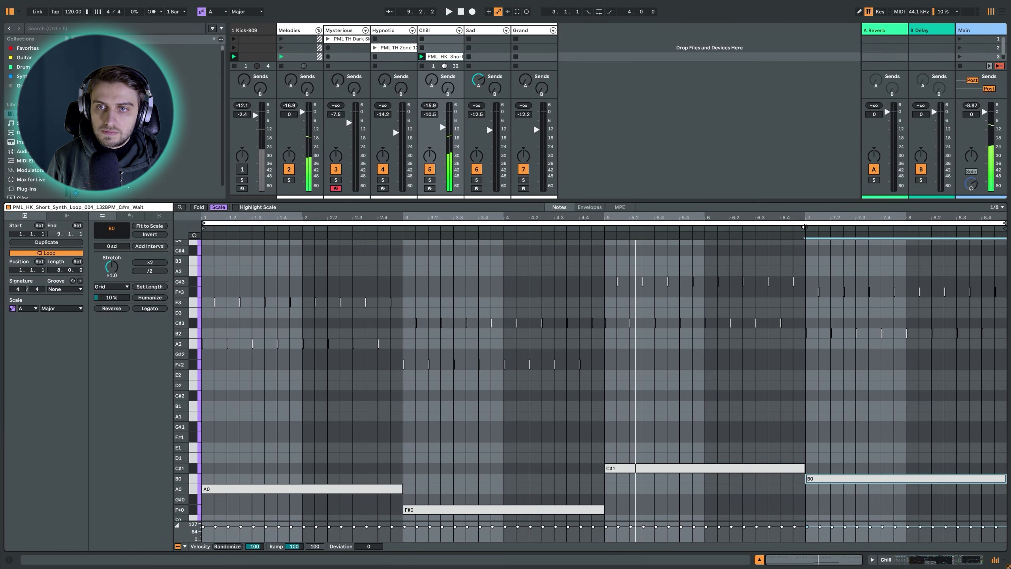
{"action": "left_click", "coordinate": [805, 230]}
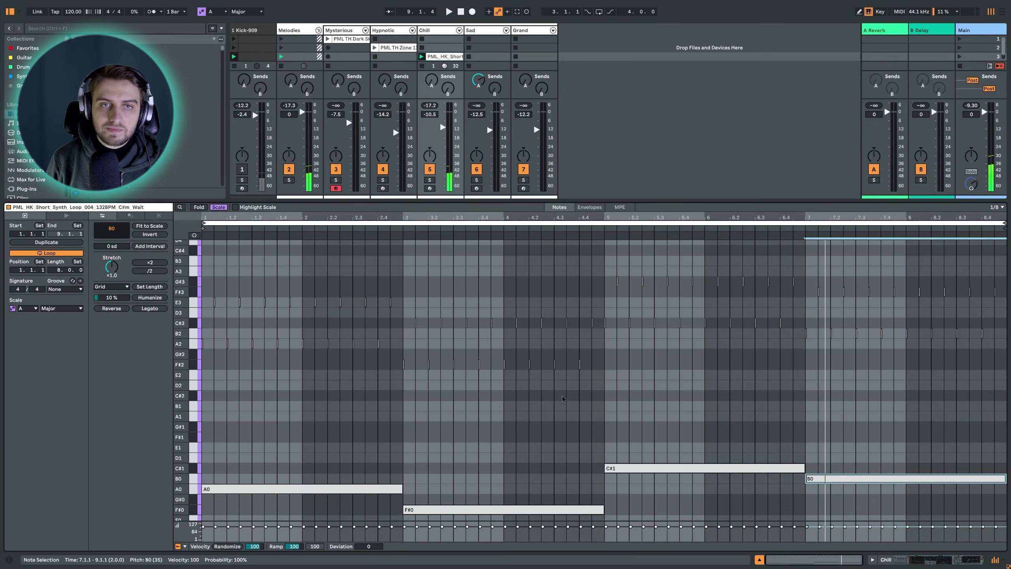
{"action": "left_click", "coordinate": [604, 410]}
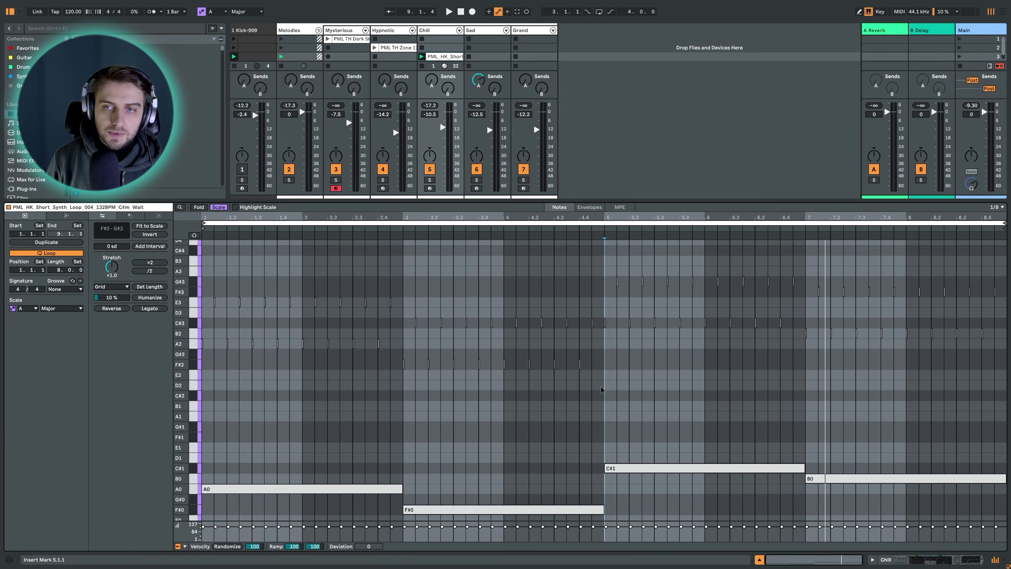
{"action": "left_click_drag", "start_coordinate": [999, 398], "coordinate": [202, 218]}
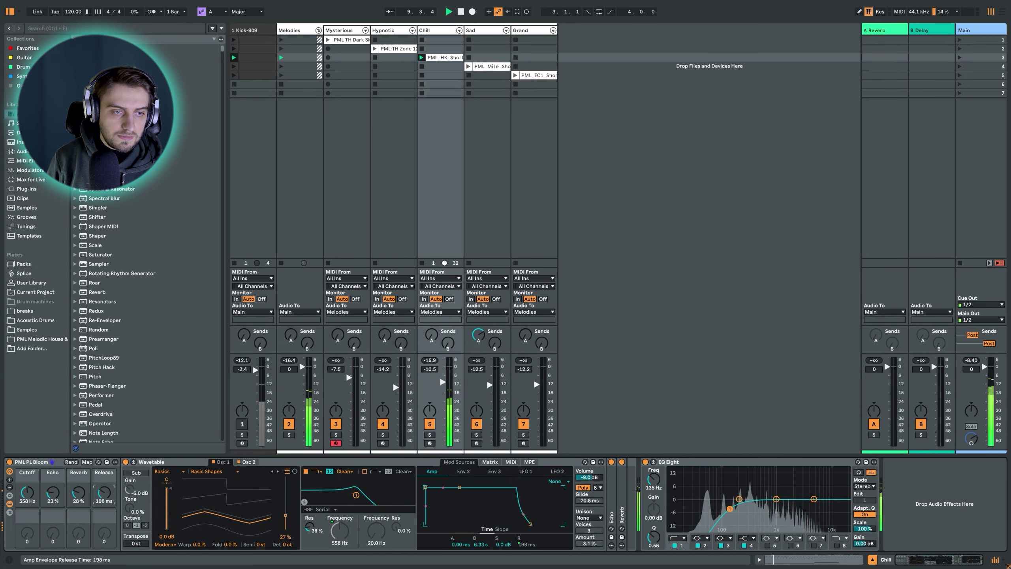
Step: Try release times of 6 s and 1.46 s on the Chill synth's amp envelope, and settle on 2.57 s
{"action": "type", "text": "6"}
{"action": "key", "text": "Return"}
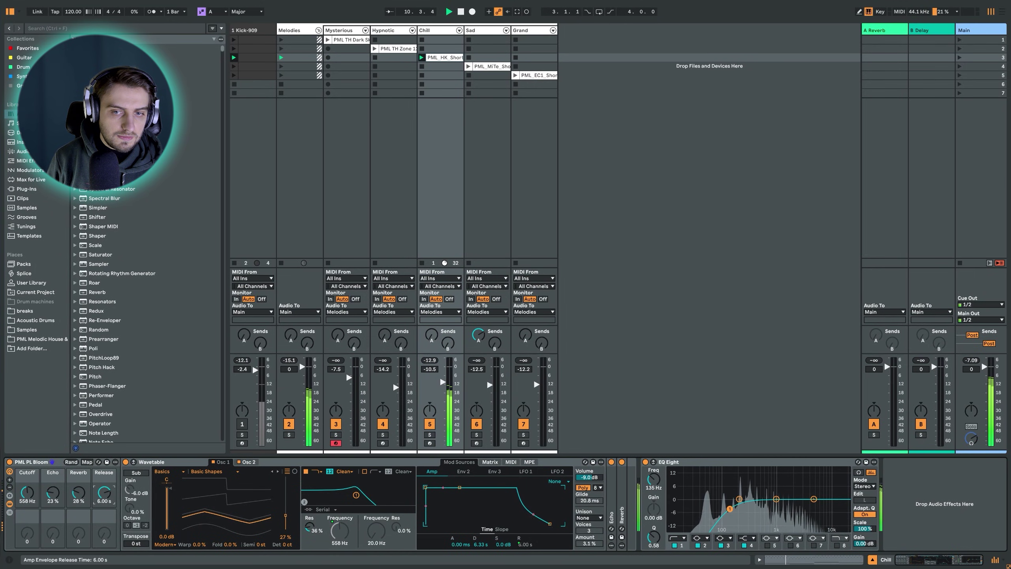
{"action": "type", "text": "1.46"}
{"action": "key", "text": "Return"}
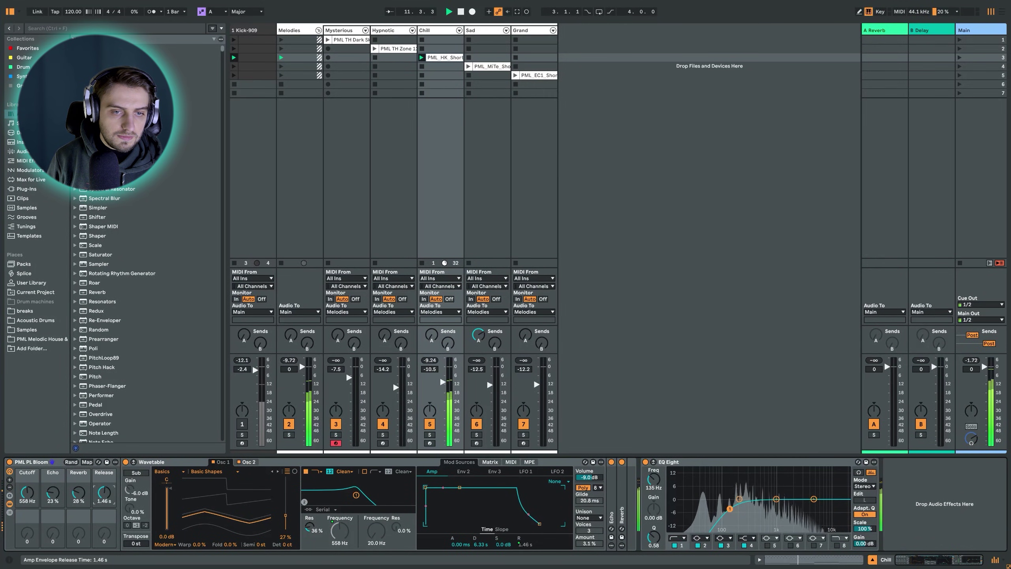
{"action": "type", "text": "2.57"}
{"action": "key", "text": "Return"}
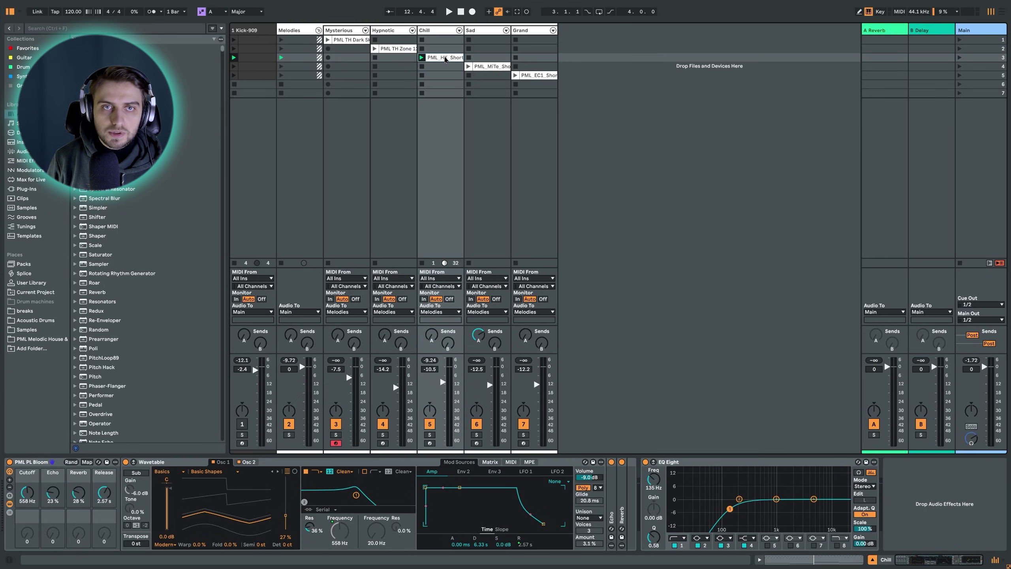
Step: Reopen the Chill clip's MIDI notes and clear the note selection
{"action": "double_click", "coordinate": [445, 58]}
{"action": "double_click", "coordinate": [358, 217]}
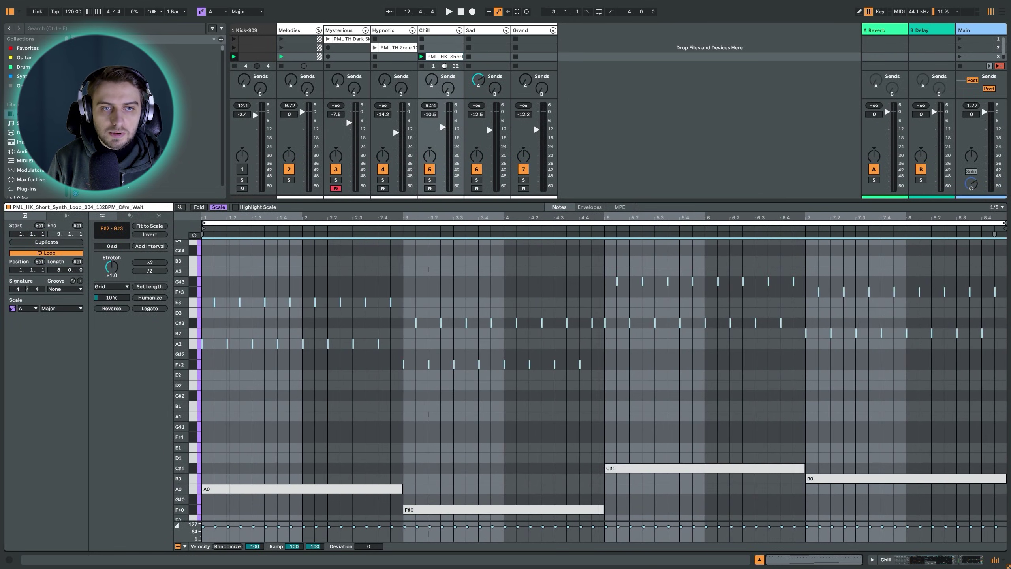
{"action": "left_click", "coordinate": [281, 410]}
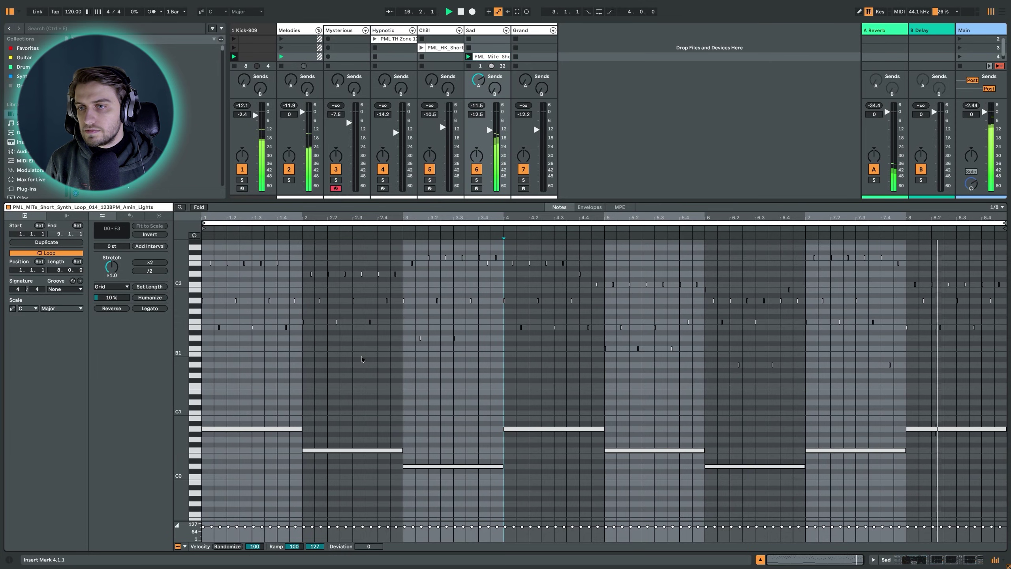
Step: Stop the Sad clip's playback and open its MIDI notes for analysis
{"action": "key", "text": "space"}
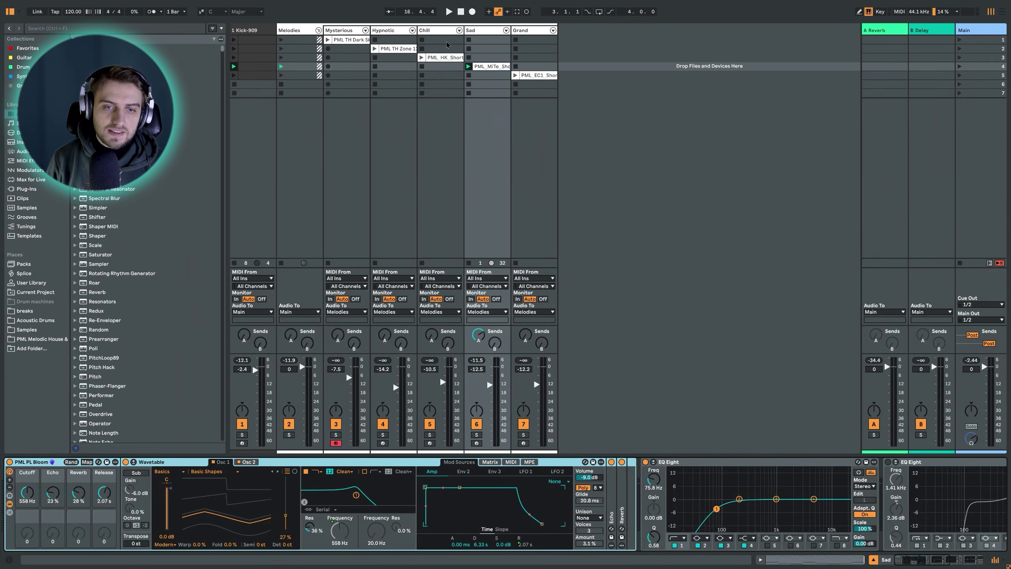
{"action": "left_click", "coordinate": [447, 47]}
{"action": "left_click", "coordinate": [483, 50]}
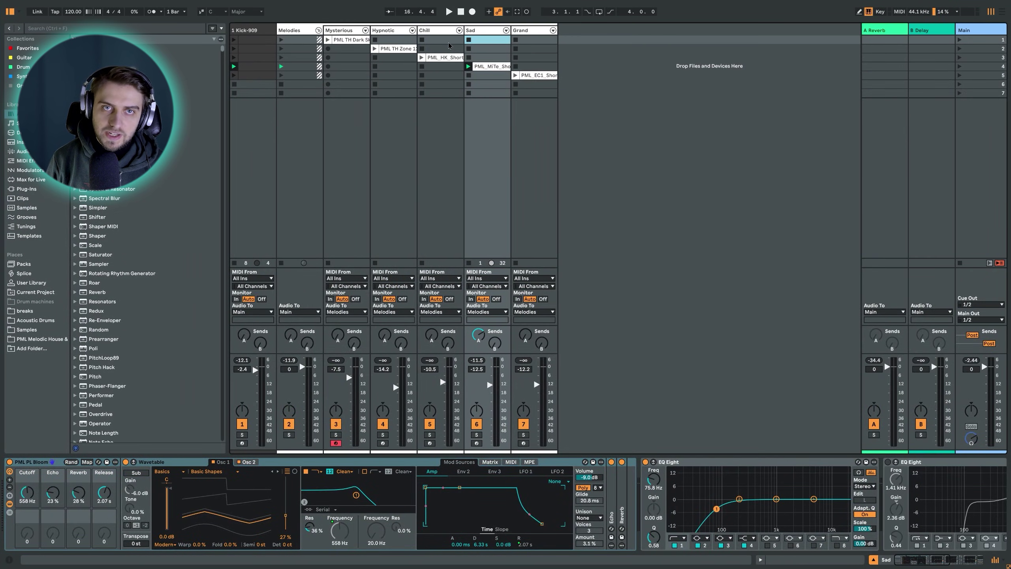
{"action": "left_click", "coordinate": [447, 48]}
{"action": "left_click", "coordinate": [484, 50]}
{"action": "left_click", "coordinate": [488, 66]}
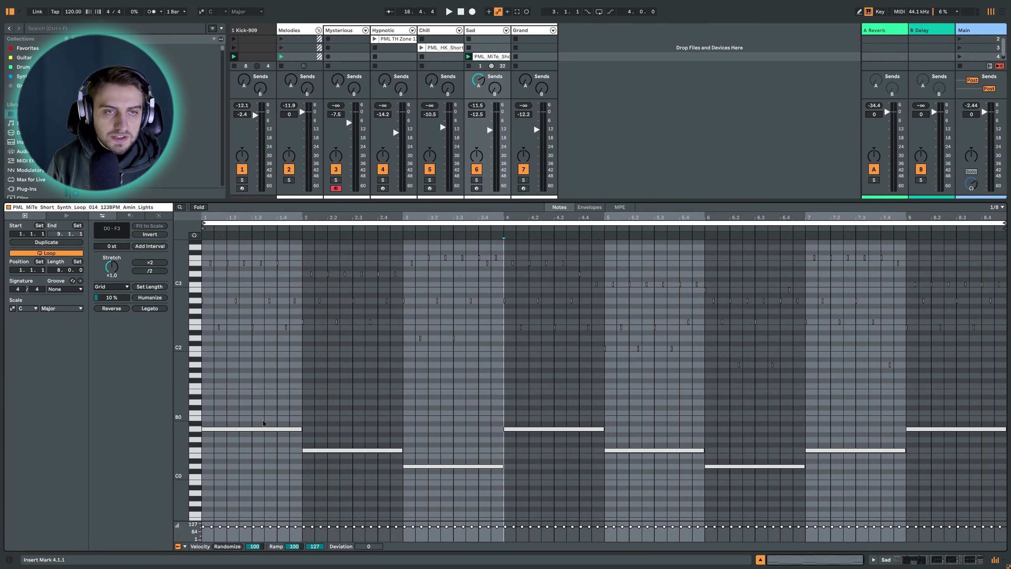
Step: Set the Sad clip's scale to A Minor and limit the piano roll to the notes of that scale
{"action": "left_click_drag", "start_coordinate": [207, 219], "coordinate": [289, 299]}
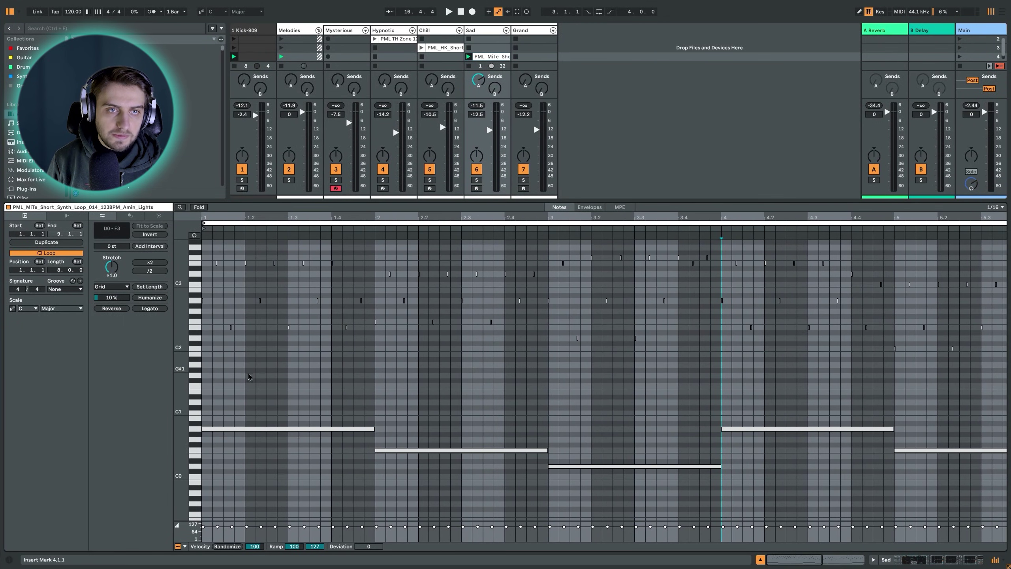
{"action": "left_click", "coordinate": [28, 308]}
{"action": "left_click", "coordinate": [28, 385]}
{"action": "left_click", "coordinate": [61, 309]}
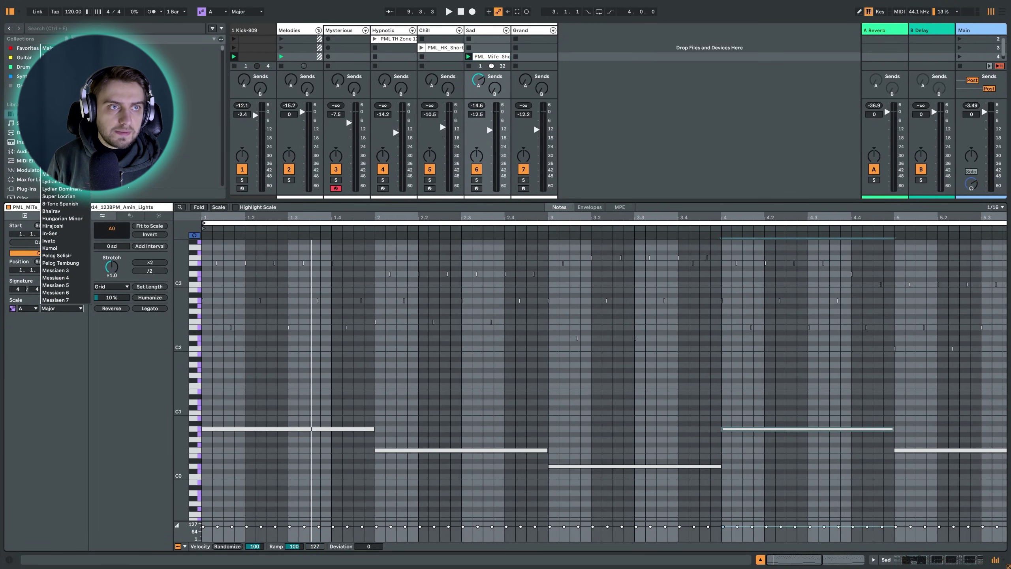
{"action": "left_click", "coordinate": [56, 55]}
{"action": "left_click", "coordinate": [218, 207]}
Step: Play the Sad clip and focus on the notes of its opening two bars
{"action": "scroll", "coordinate": [276, 370], "scroll_direction": "up", "scroll_amount": 4}
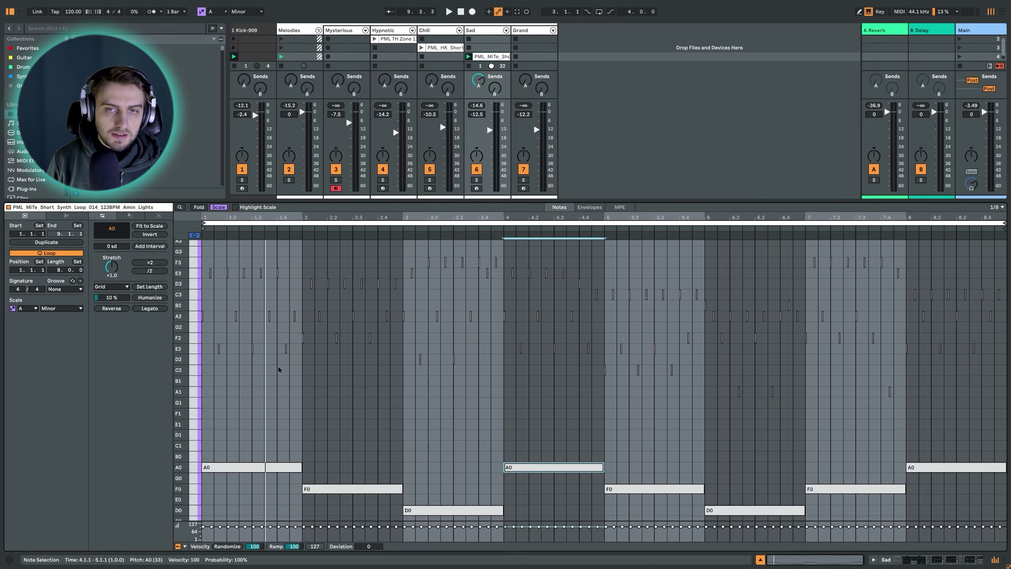
{"action": "scroll", "coordinate": [278, 367], "scroll_direction": "down", "scroll_amount": 1}
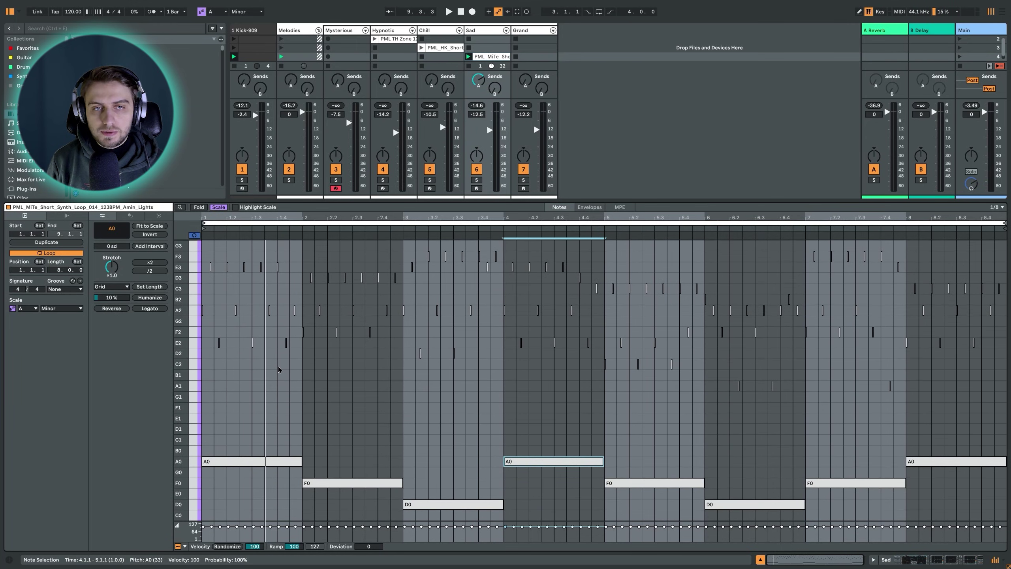
{"action": "key", "text": "space"}
{"action": "left_click_drag", "start_coordinate": [242, 217], "coordinate": [201, 215]}
{"action": "key", "text": "space"}
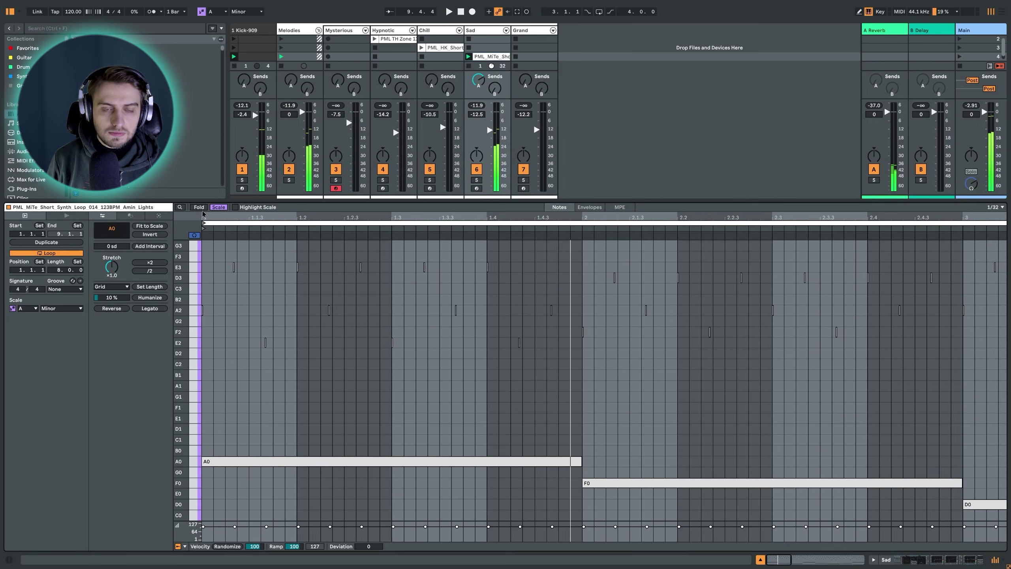
Step: Audition individual E2, A2 and E3 notes in the Sad clip's bar 1, and the F2 and D3 notes opening bar 2
{"action": "left_click", "coordinate": [258, 351]}
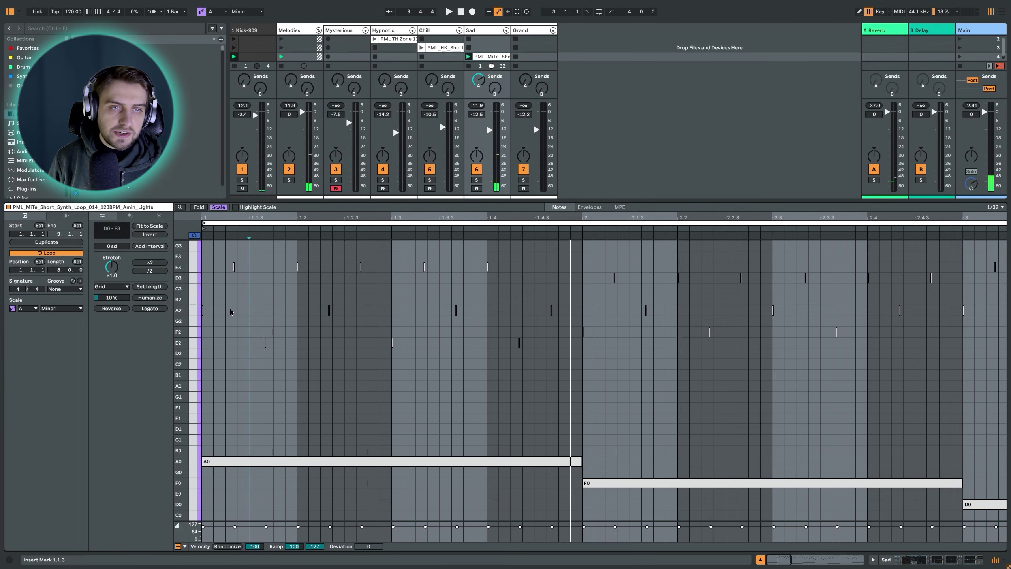
{"action": "left_click_drag", "start_coordinate": [215, 312], "coordinate": [214, 280]}
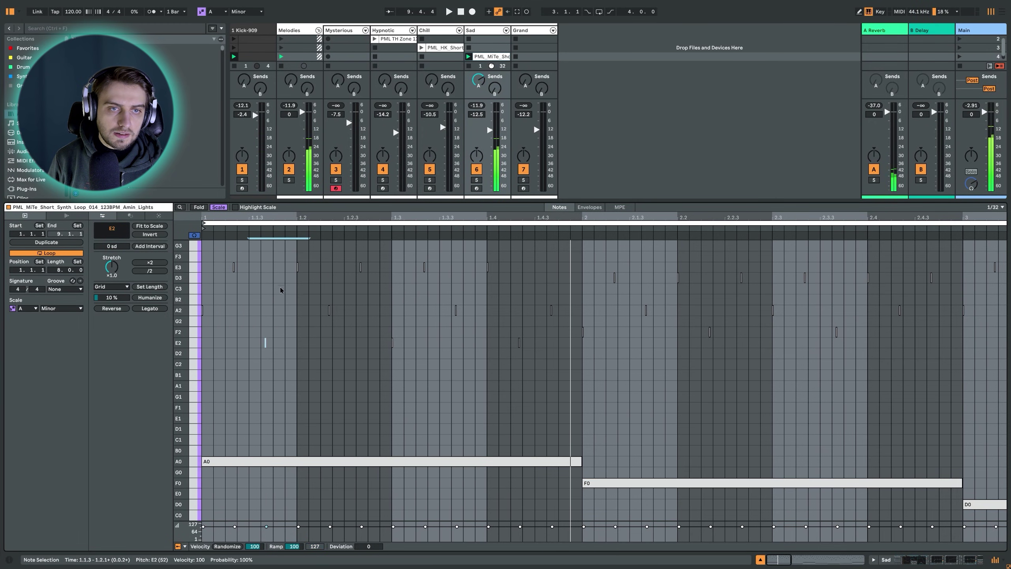
{"action": "left_click", "coordinate": [329, 310]}
{"action": "left_click_drag", "start_coordinate": [405, 248], "coordinate": [426, 284]}
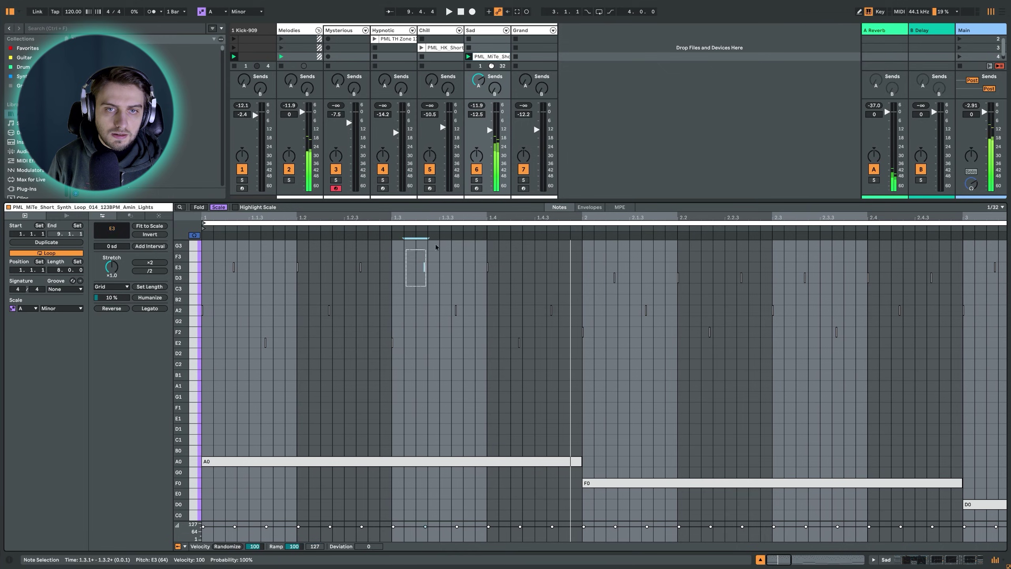
{"action": "left_click", "coordinate": [488, 268]}
{"action": "left_click", "coordinate": [551, 310]}
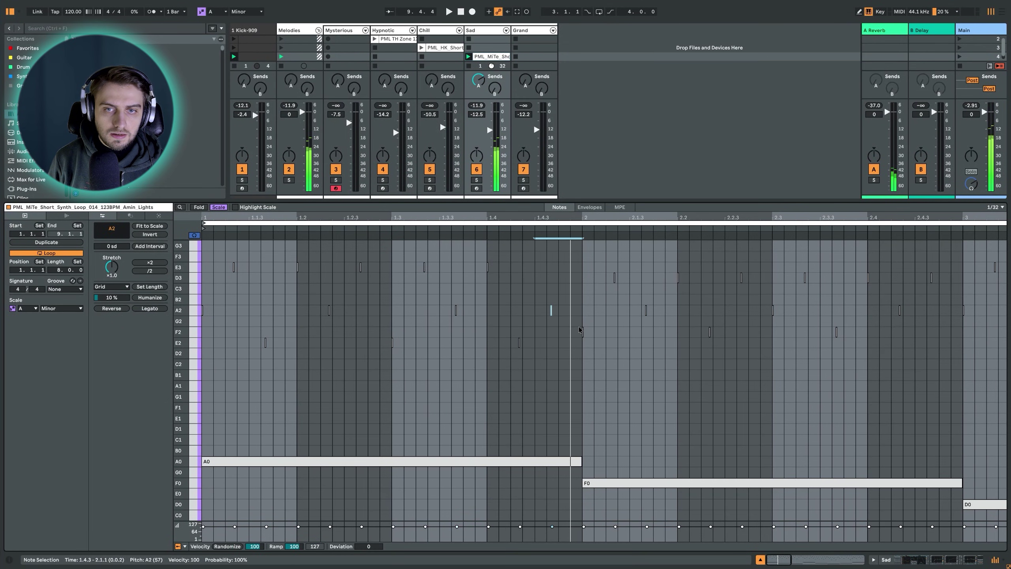
{"action": "left_click", "coordinate": [583, 332]}
{"action": "left_click", "coordinate": [615, 278]}
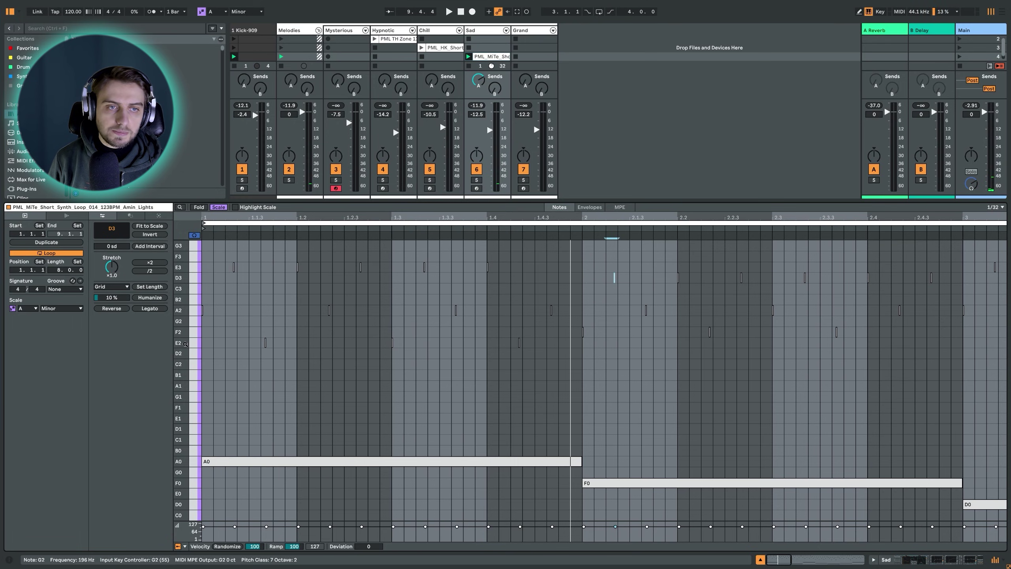
Step: Try an A1 note below the E2 at 1.1.3 in the Sad clip, comparing it with the neighbouring E2 and E3, and remove it
{"action": "left_click", "coordinate": [209, 341]}
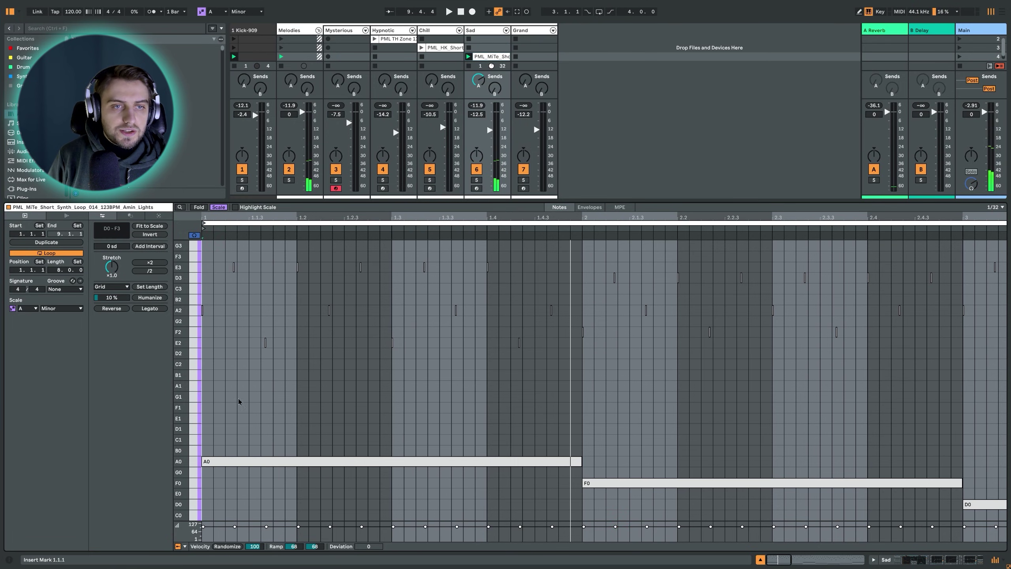
{"action": "double_click", "coordinate": [267, 386]}
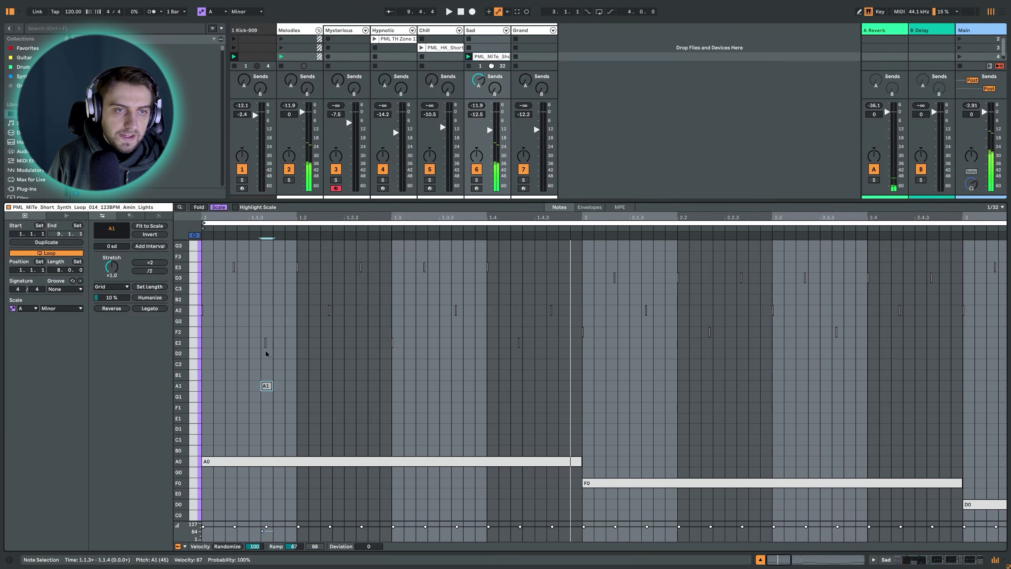
{"action": "left_click_drag", "start_coordinate": [282, 345], "coordinate": [230, 345]}
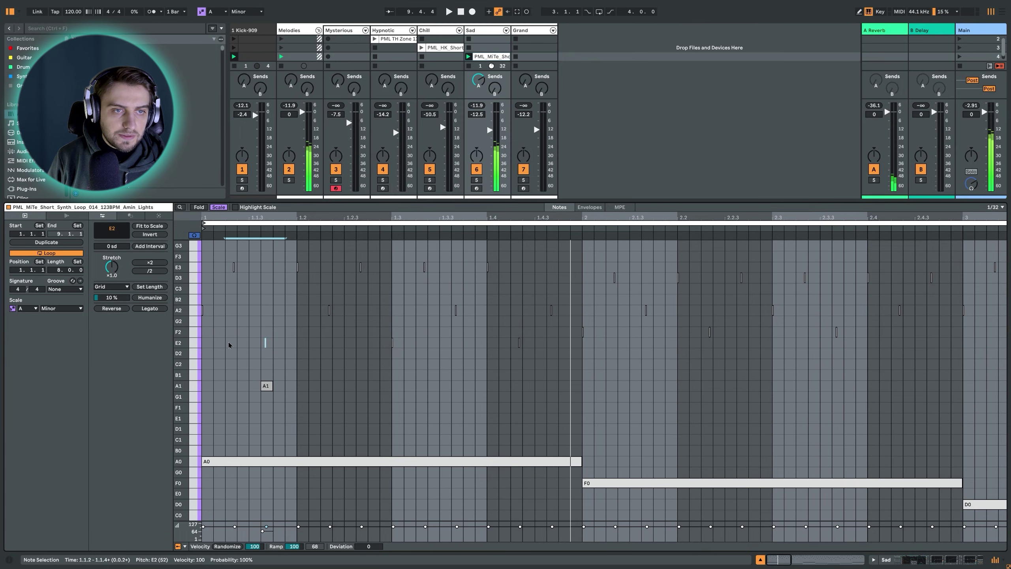
{"action": "left_click", "coordinate": [219, 315]}
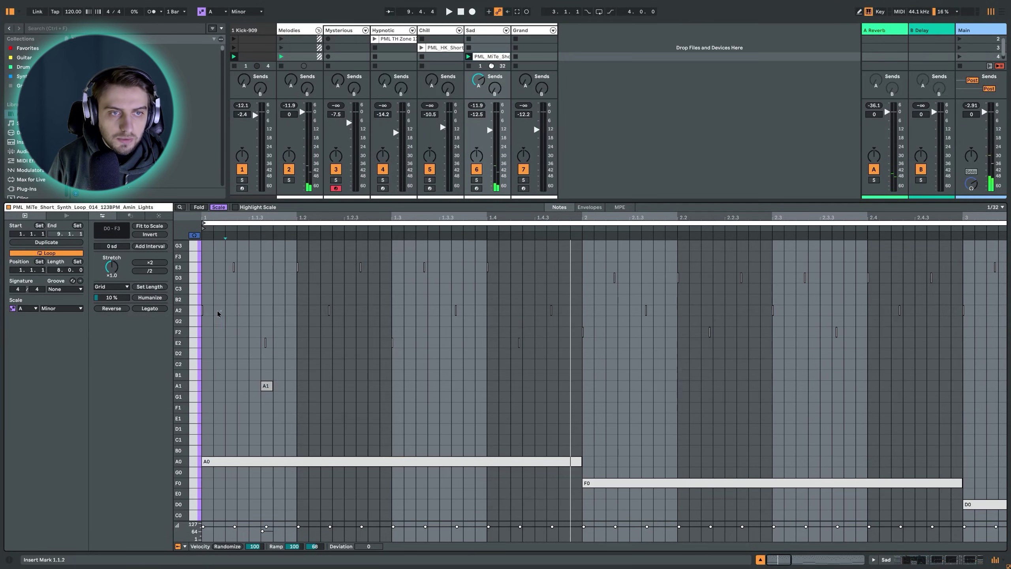
{"action": "scroll", "coordinate": [229, 275], "scroll_direction": "up", "scroll_amount": 1}
{"action": "left_click", "coordinate": [234, 274]}
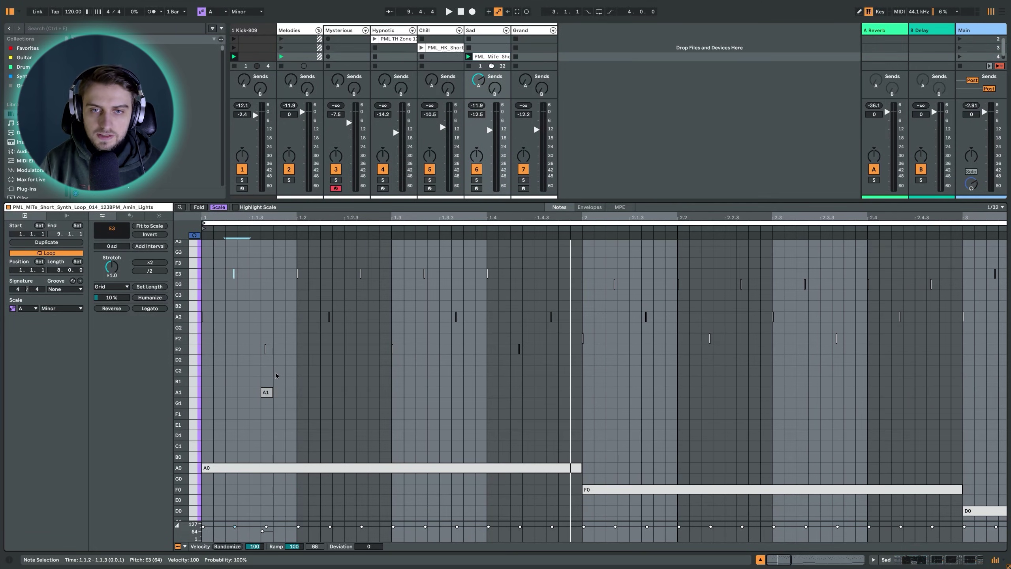
{"action": "left_click", "coordinate": [275, 374]}
Step: Play the Sad clip's opening again and examine how its melody notes move over the A0, F0 and D0 bass notes
{"action": "key", "text": "space"}
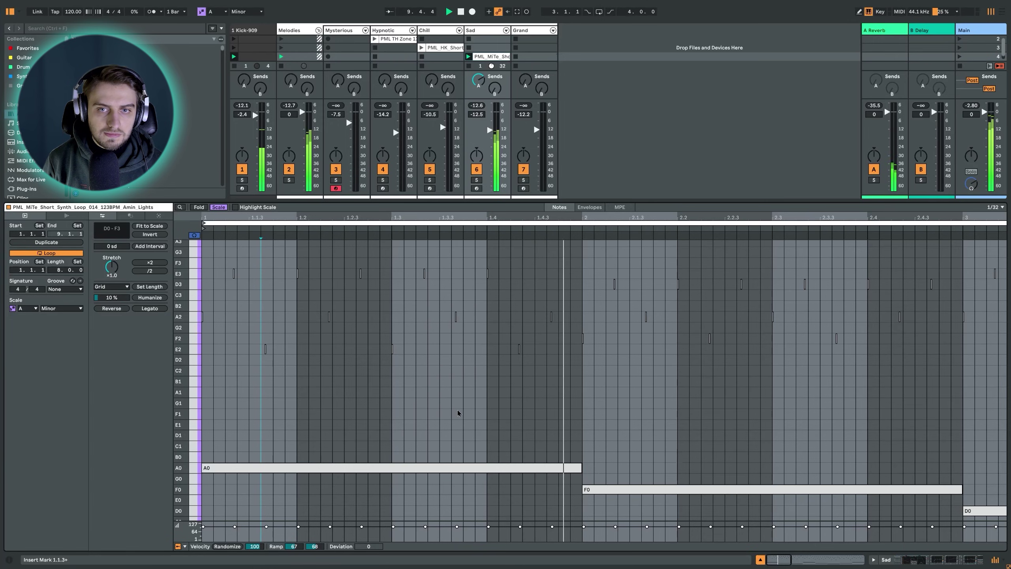
{"action": "key", "text": "space"}
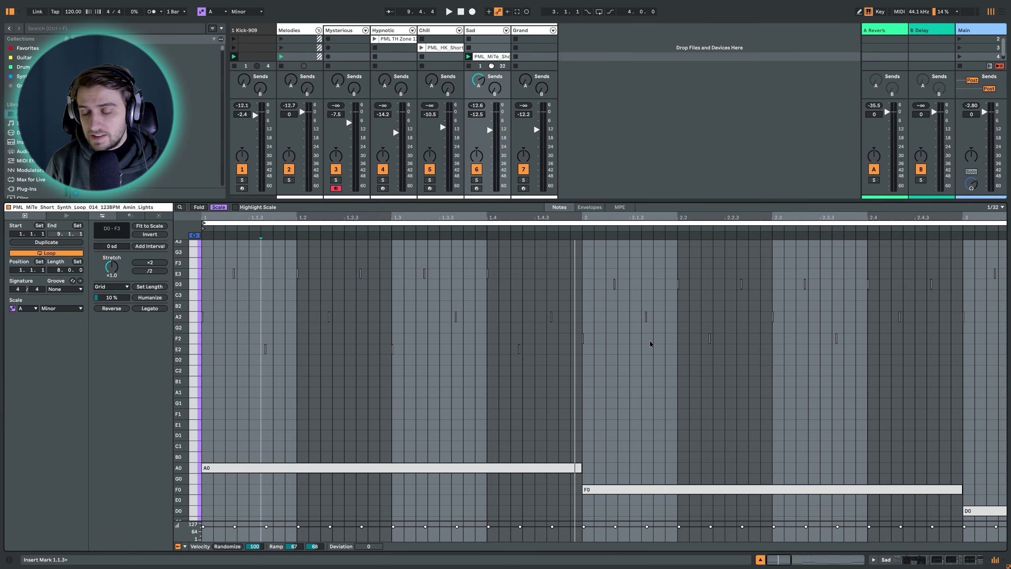
{"action": "key", "text": "space"}
{"action": "scroll", "coordinate": [441, 252], "scroll_direction": "down", "scroll_amount": 4}
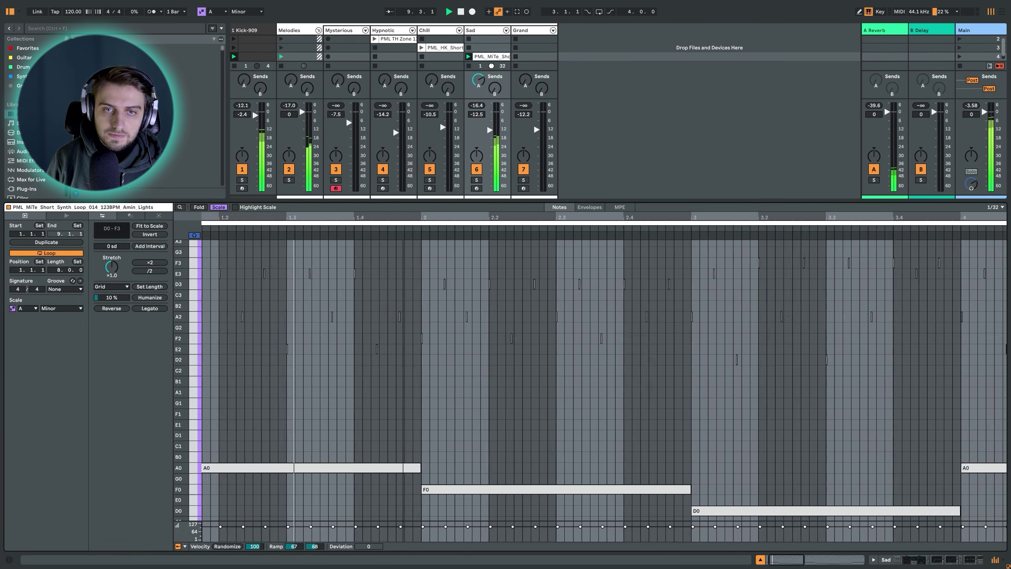
Step: Play the Sad clip through and examine how its melody moves over the bass, comparing bars 1 to 4 with bars 5 to 8
{"action": "scroll", "coordinate": [534, 408], "scroll_direction": "down", "scroll_amount": 2}
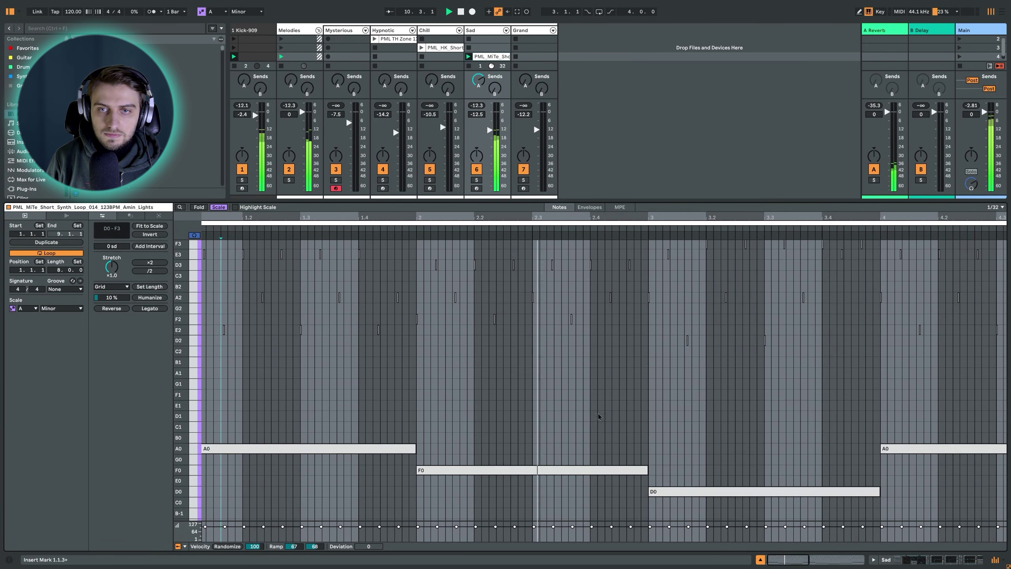
{"action": "scroll", "coordinate": [657, 416], "scroll_direction": "up", "scroll_amount": 4}
{"action": "scroll", "coordinate": [657, 416], "scroll_direction": "down", "scroll_amount": 2}
{"action": "scroll", "coordinate": [803, 390], "scroll_direction": "up", "scroll_amount": 1}
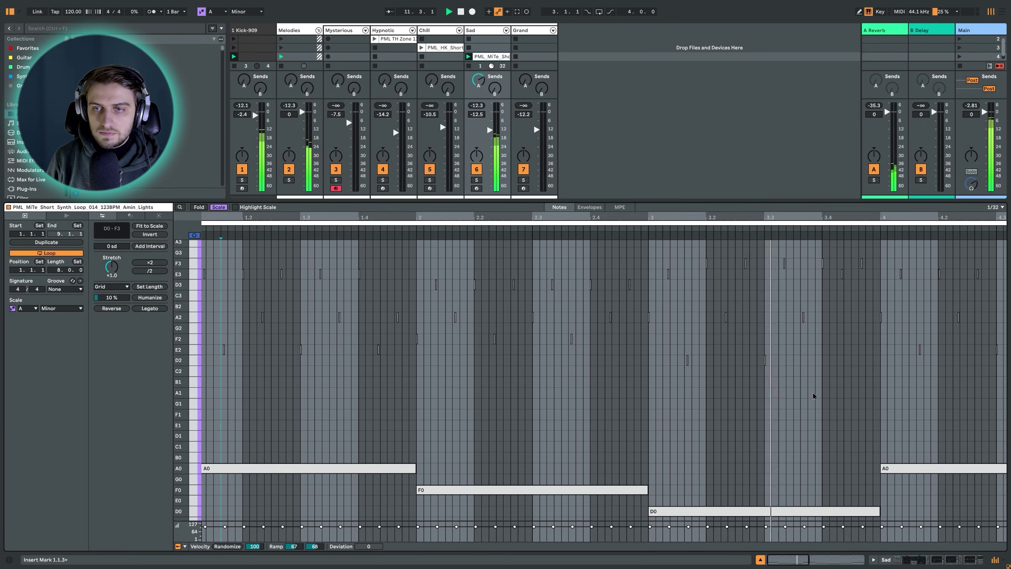
{"action": "scroll", "coordinate": [813, 393], "scroll_direction": "down", "scroll_amount": 1}
{"action": "scroll", "coordinate": [578, 366], "scroll_direction": "down", "scroll_amount": 4}
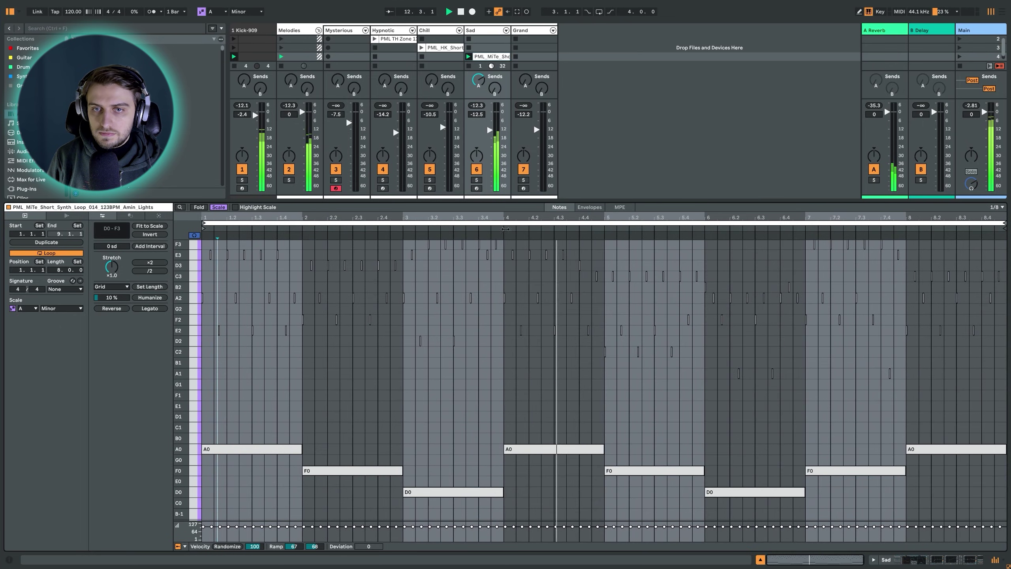
{"action": "scroll", "coordinate": [387, 370], "scroll_direction": "down", "scroll_amount": 3}
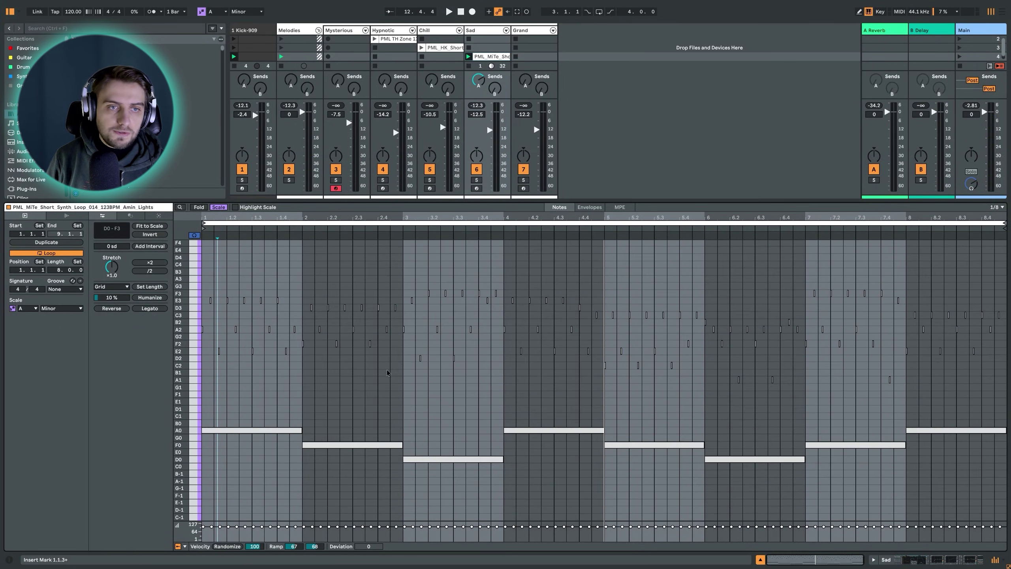
{"action": "left_click_drag", "start_coordinate": [205, 285], "coordinate": [606, 274]}
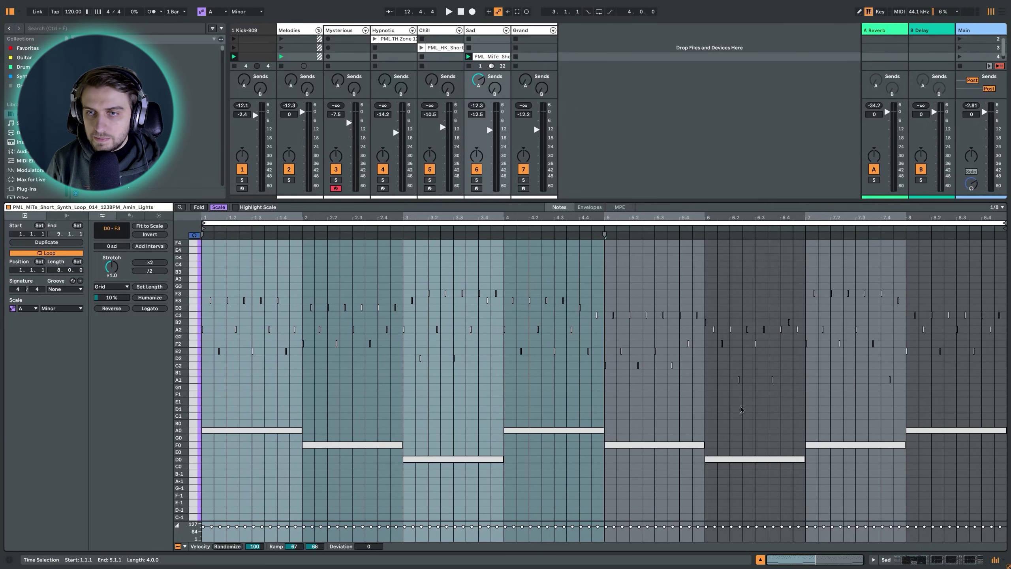
{"action": "left_click", "coordinate": [642, 349]}
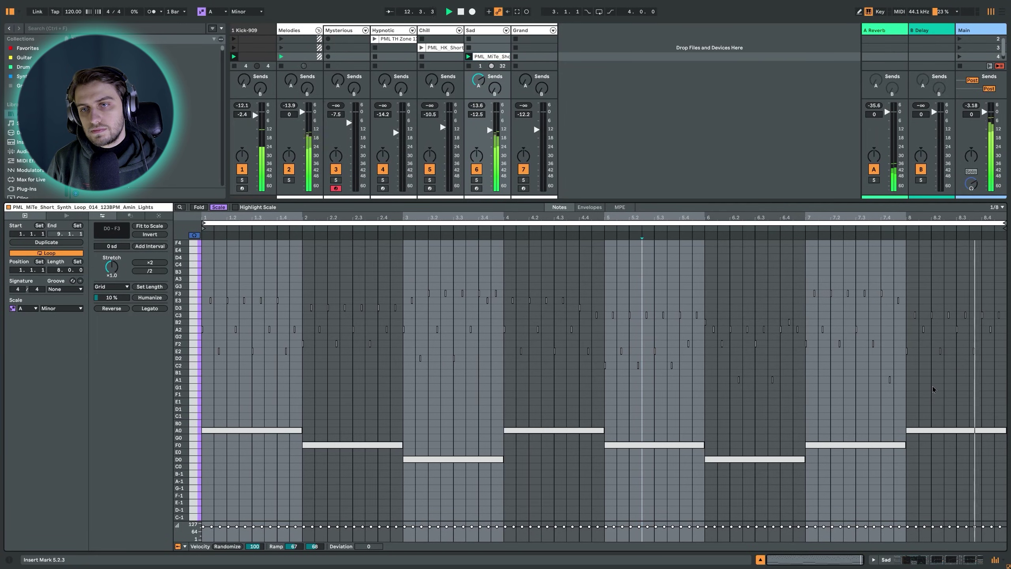
Step: Quantize all notes of the Sad clip to the 1/1 grid, adjusting both note starts and ends so they form full-bar chords
{"action": "key", "text": "ctrl+z"}
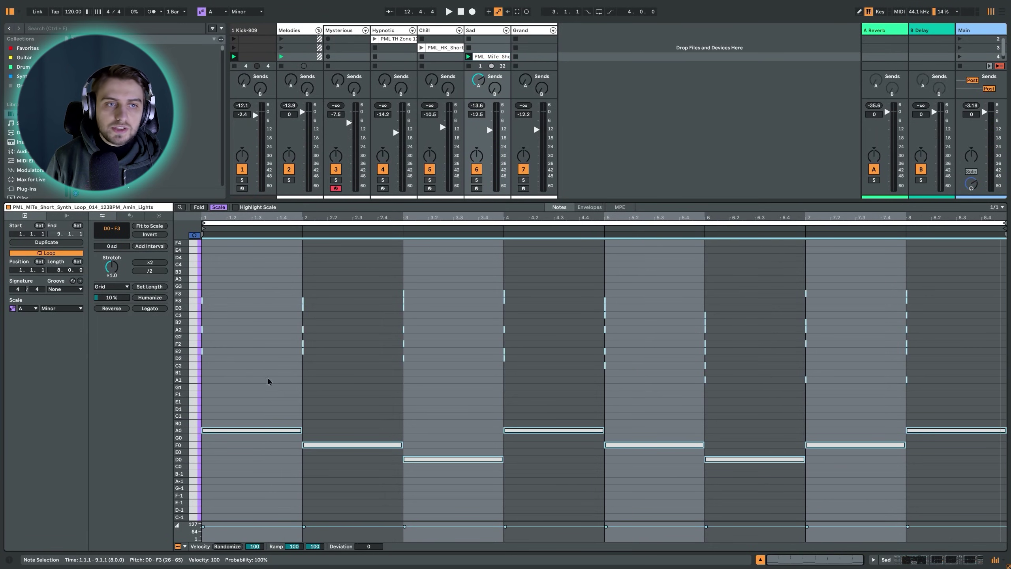
{"action": "left_click", "coordinate": [268, 382]}
{"action": "left_click", "coordinate": [131, 216]}
{"action": "left_click", "coordinate": [155, 217]}
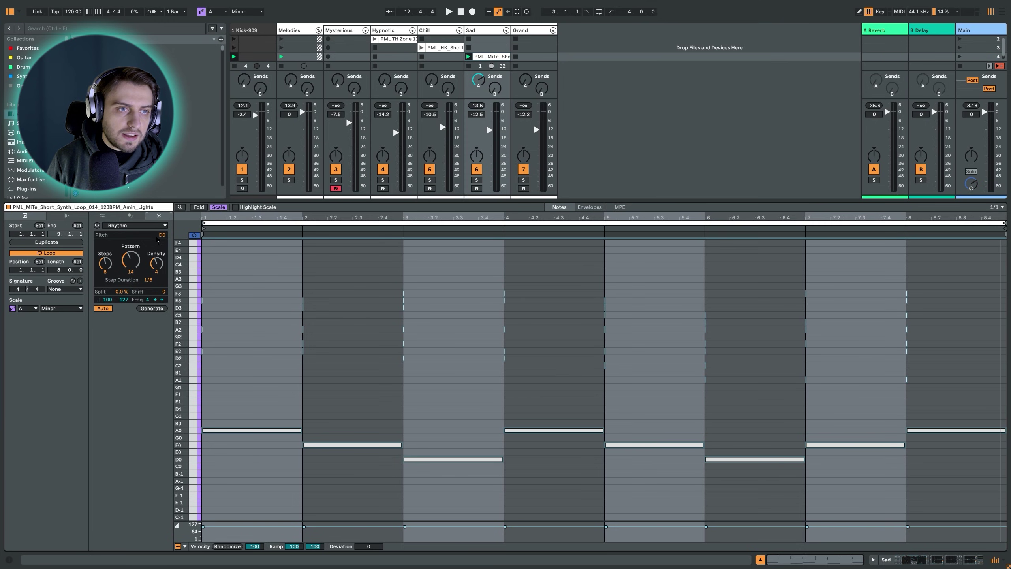
{"action": "left_click", "coordinate": [131, 216]}
{"action": "left_click", "coordinate": [110, 226]}
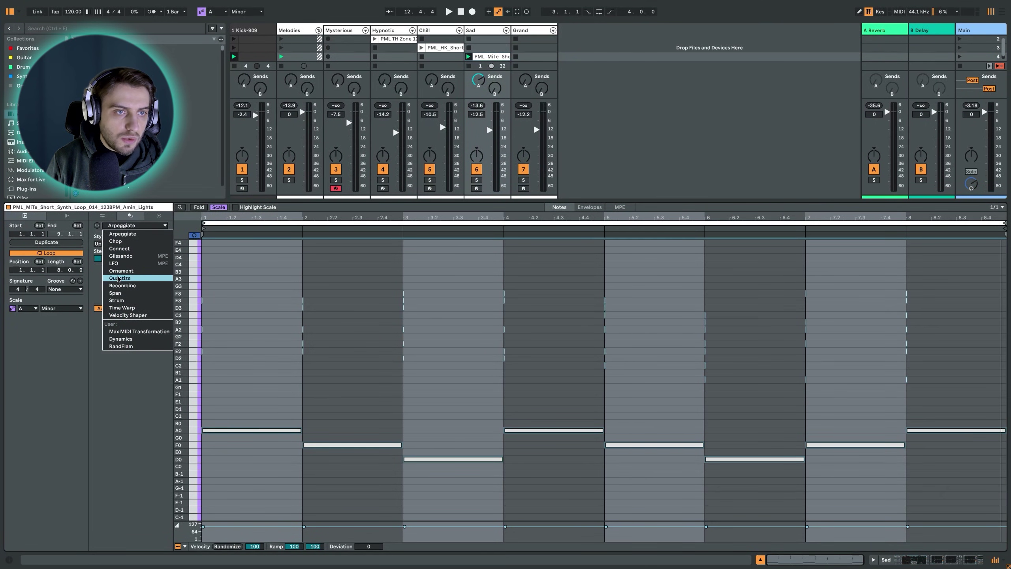
{"action": "left_click", "coordinate": [132, 278]}
{"action": "left_click", "coordinate": [151, 271]}
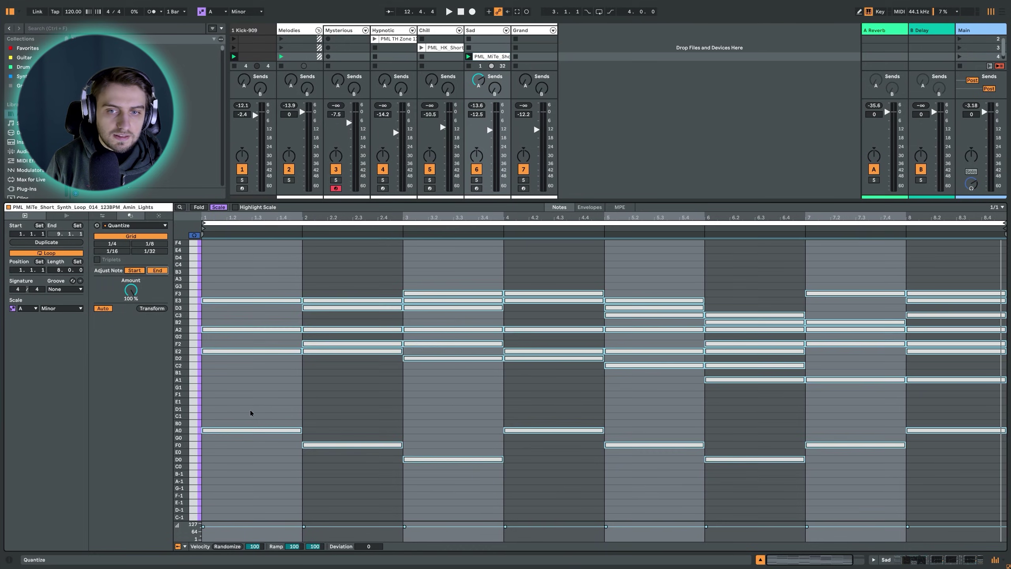
Step: Audition the Sad clip's block chords in bars 1 to 4, one bar at a time
{"action": "left_click", "coordinate": [330, 344]}
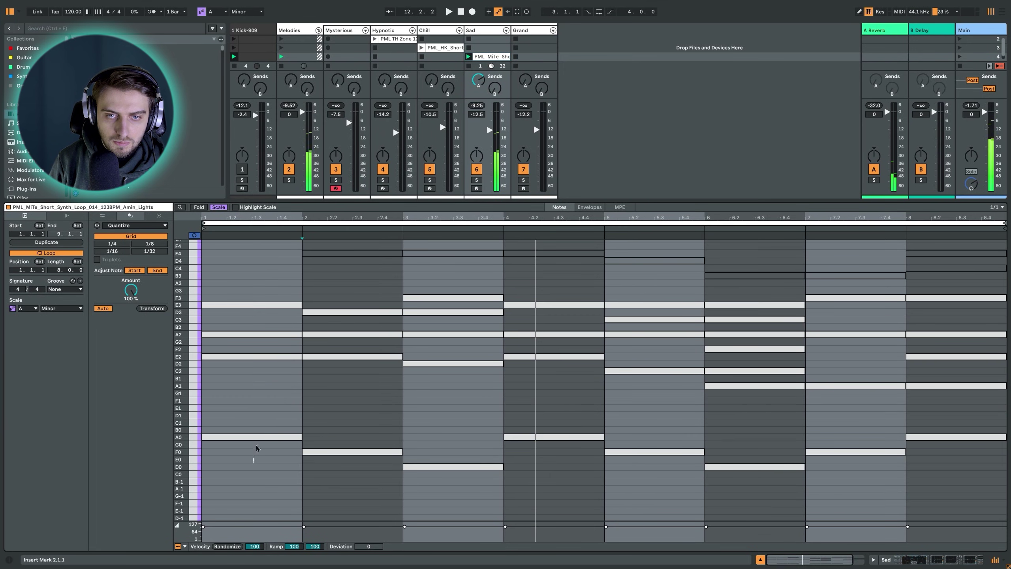
{"action": "left_click_drag", "start_coordinate": [255, 445], "coordinate": [296, 300]}
{"action": "left_click_drag", "start_coordinate": [330, 480], "coordinate": [401, 289]}
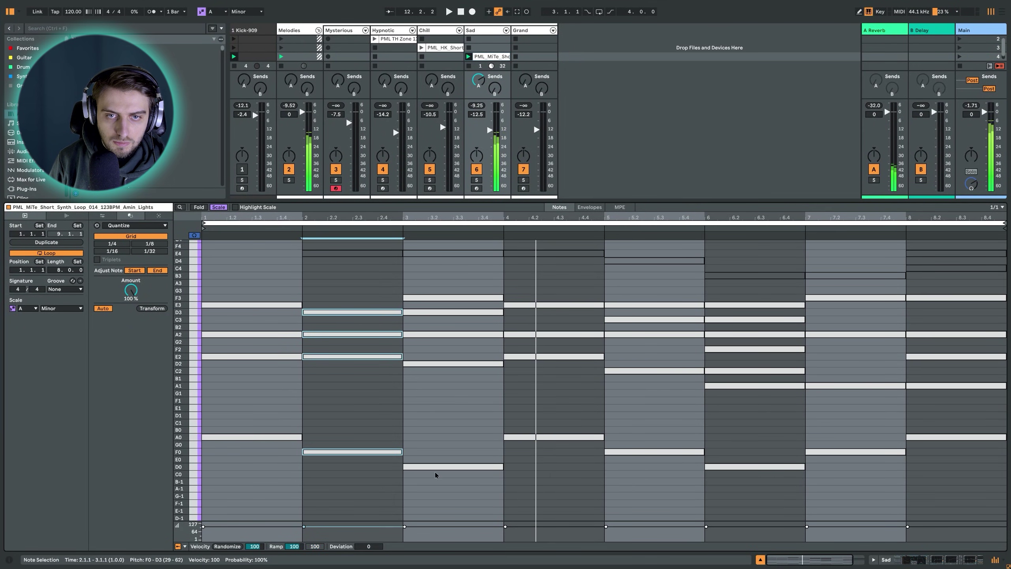
{"action": "left_click_drag", "start_coordinate": [437, 496], "coordinate": [462, 273]}
{"action": "left_click_drag", "start_coordinate": [562, 489], "coordinate": [586, 300]}
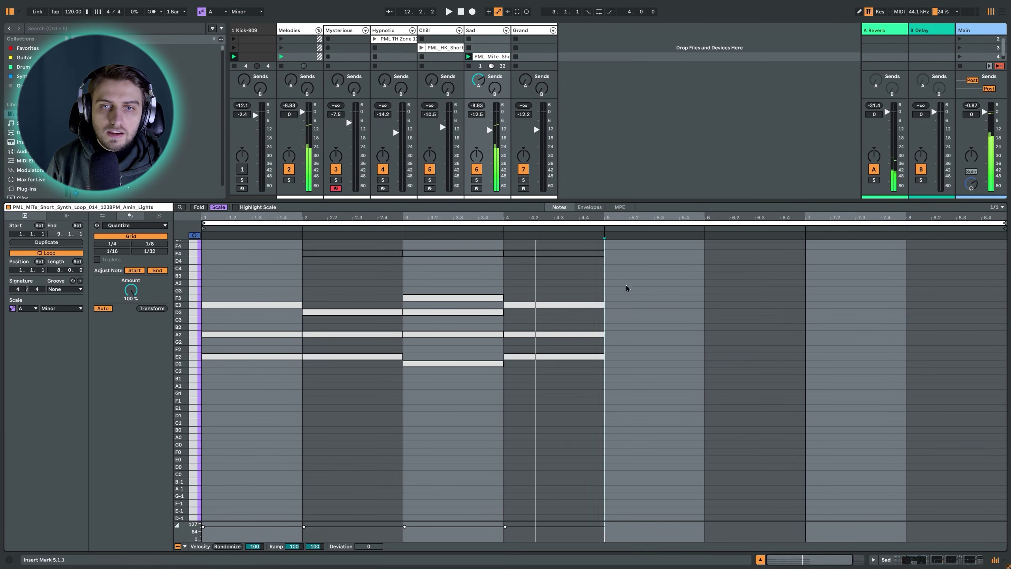
Step: Delete the deactivated E4 notes above the chords in the Sad clip's first four bars
{"action": "scroll", "coordinate": [558, 315], "scroll_direction": "up", "scroll_amount": 1}
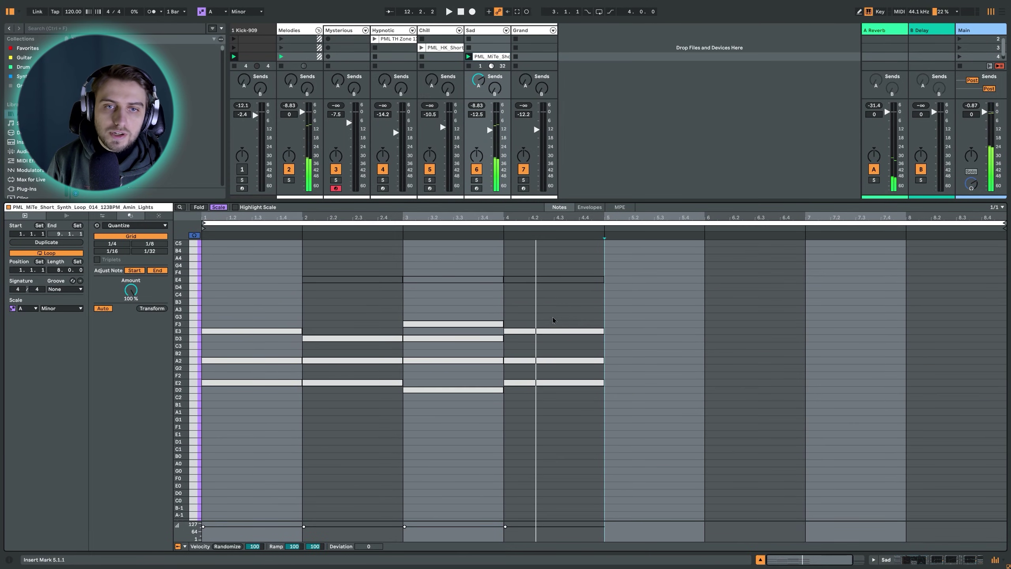
{"action": "left_click_drag", "start_coordinate": [562, 306], "coordinate": [165, 202]}
{"action": "key", "text": "Delete"}
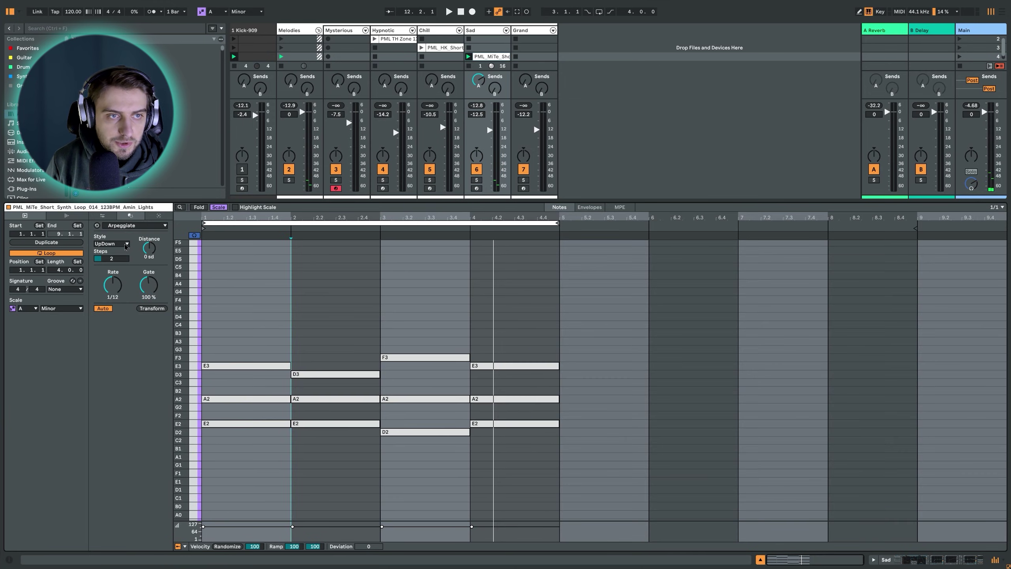
Step: Arpeggiate the Sad clip's four chords with the Up style and play the resulting pattern
{"action": "left_click", "coordinate": [125, 244]}
{"action": "left_click", "coordinate": [114, 243]}
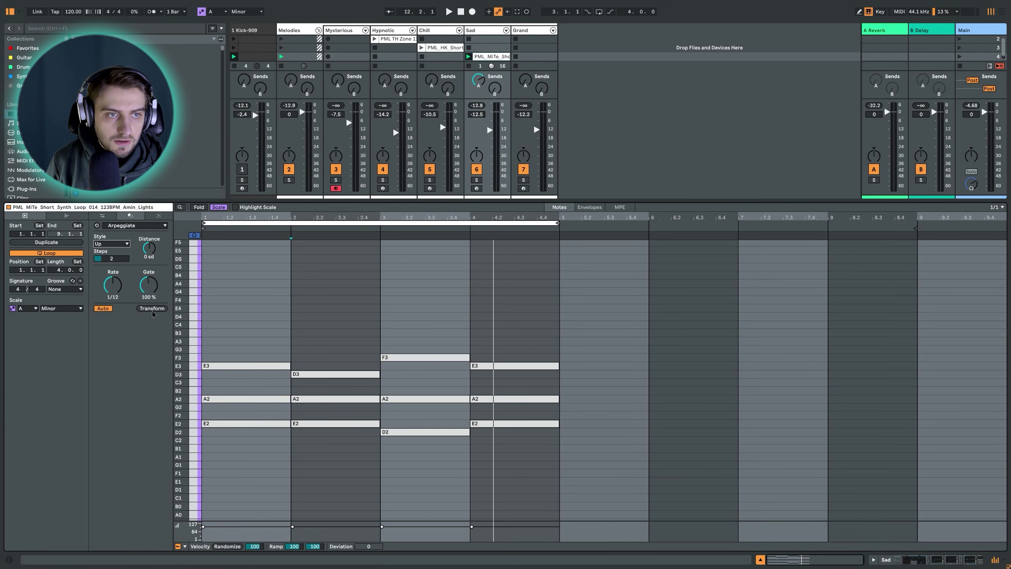
{"action": "left_click", "coordinate": [155, 308]}
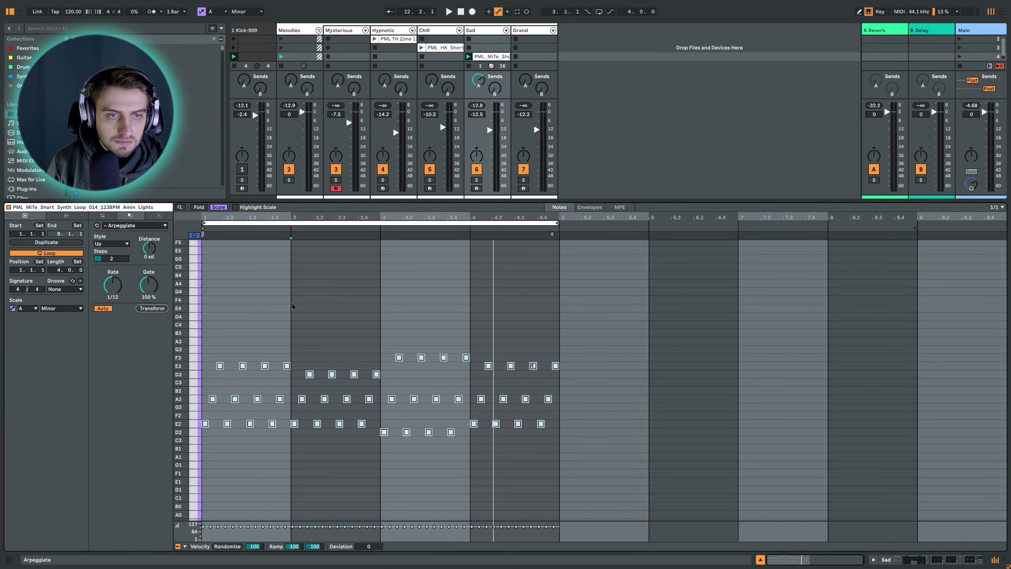
{"action": "key", "text": "space"}
{"action": "left_click", "coordinate": [298, 303]}
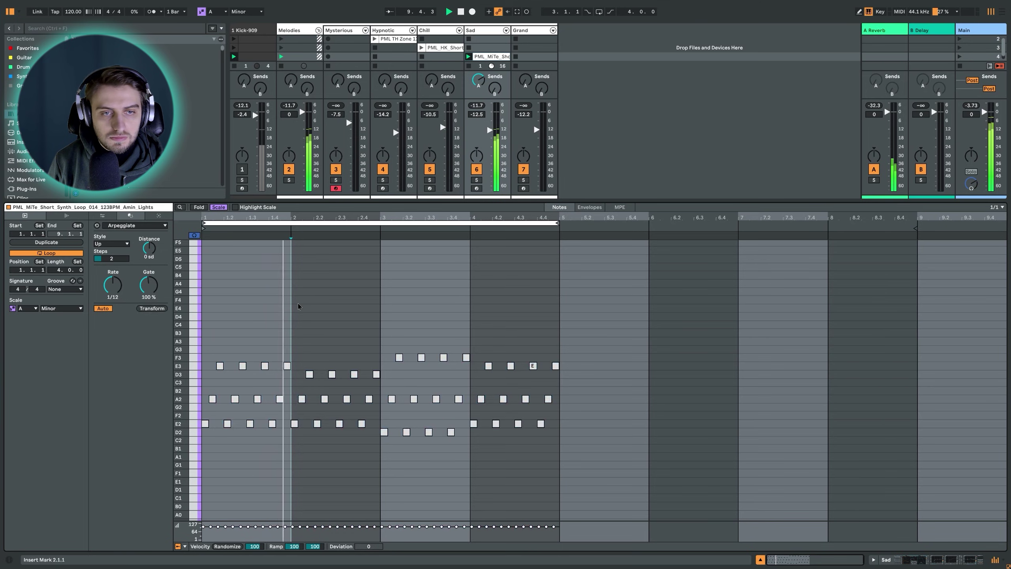
{"action": "scroll", "coordinate": [297, 303], "scroll_direction": "down", "scroll_amount": 4}
{"action": "scroll", "coordinate": [298, 303], "scroll_direction": "down", "scroll_amount": 1}
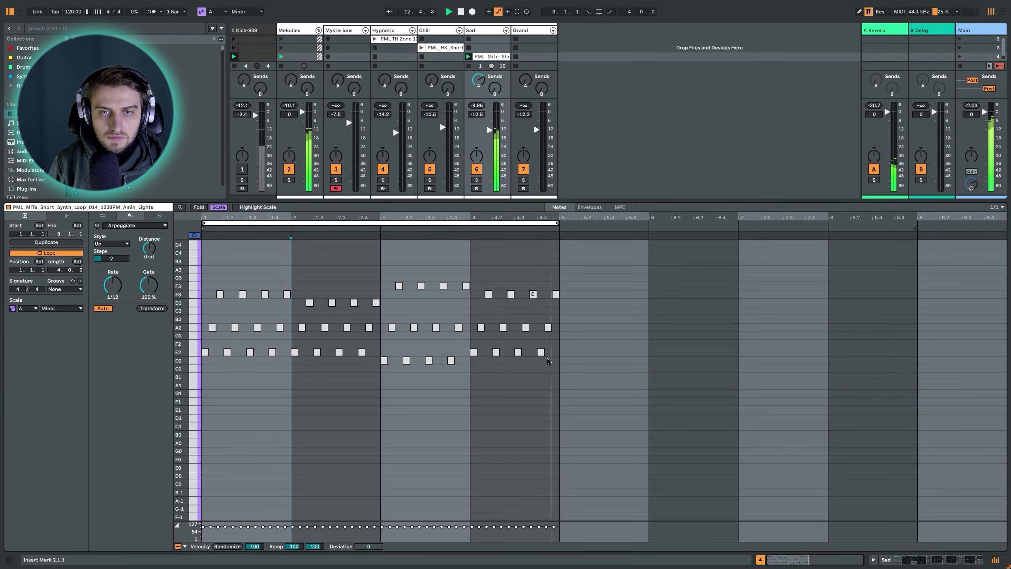
{"action": "key", "text": "space"}
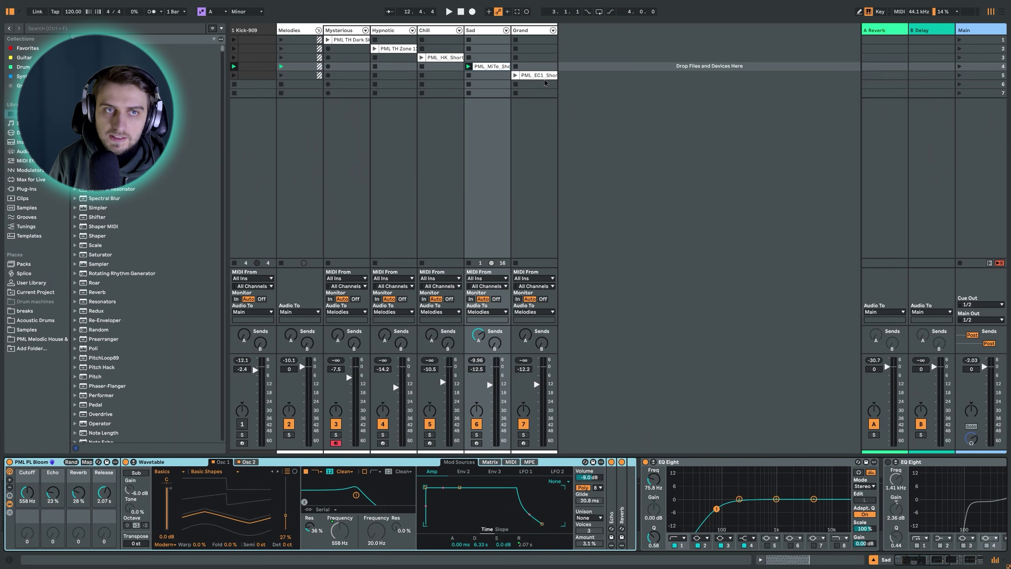
Step: Launch scene 5 and open the Grand clip, listening to it while examining its low and high note layers
{"action": "left_click", "coordinate": [544, 79]}
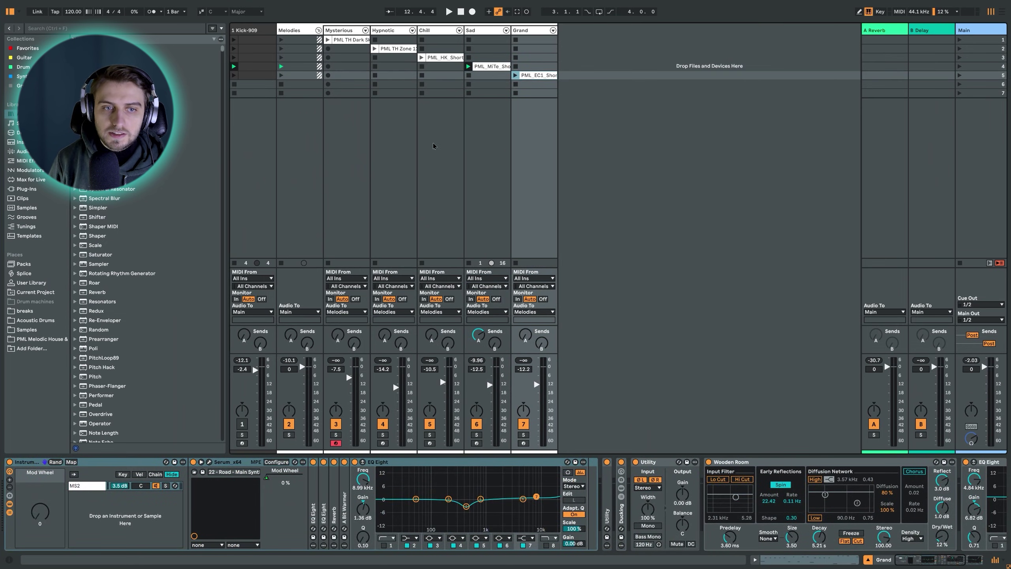
{"action": "left_click", "coordinate": [959, 78]}
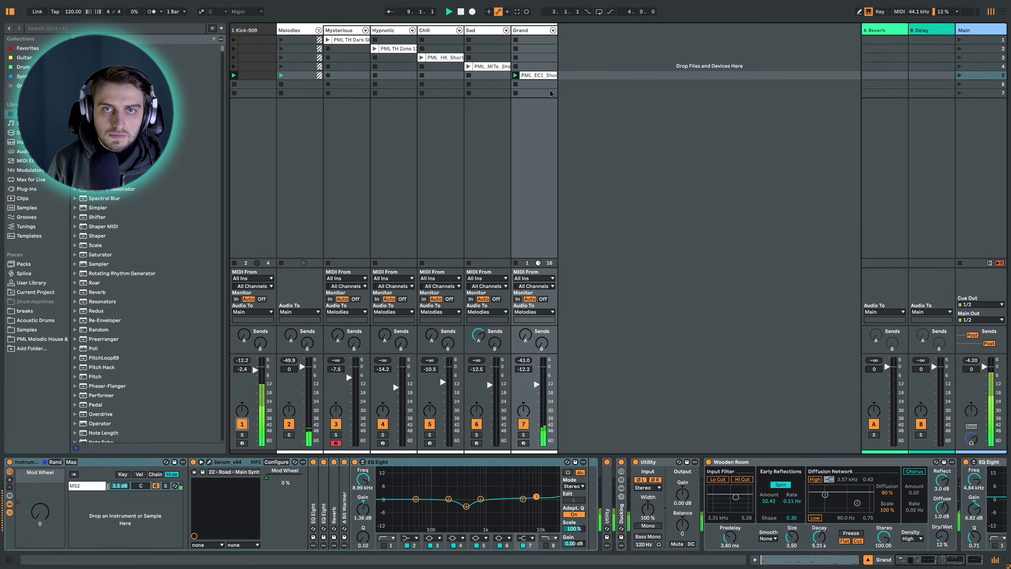
{"action": "left_click", "coordinate": [541, 76]}
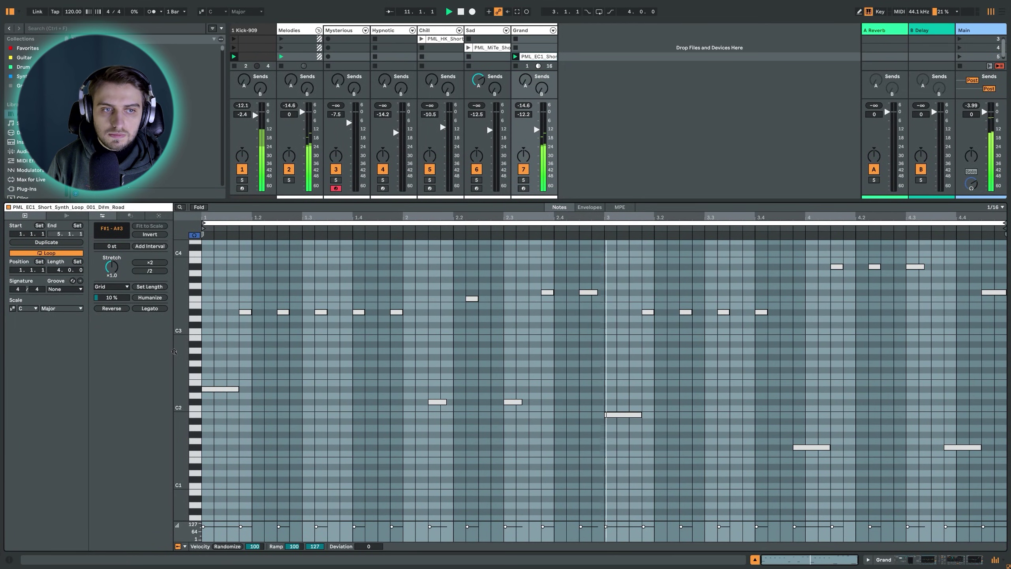
{"action": "left_click", "coordinate": [881, 345]}
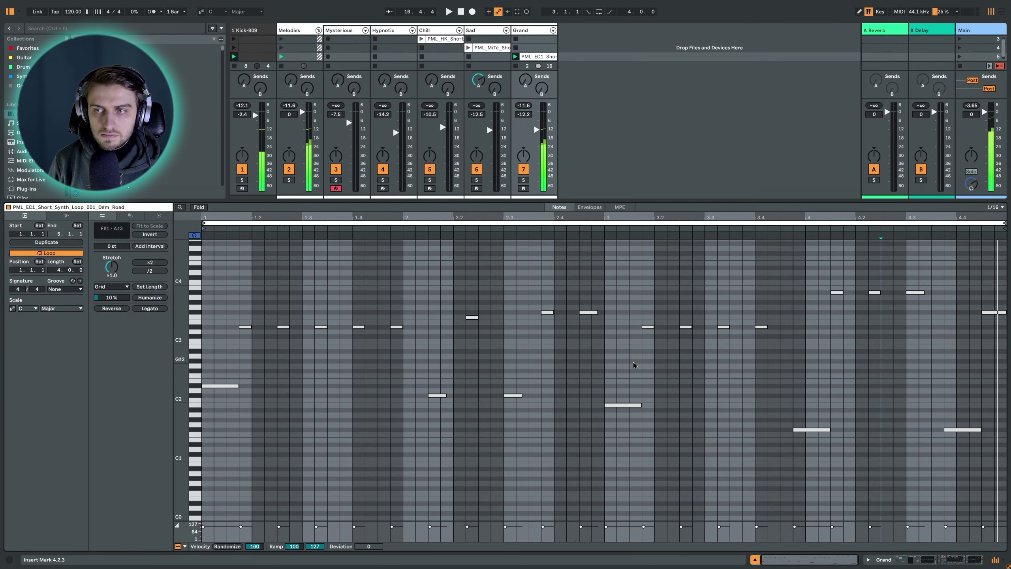
{"action": "key", "text": "space"}
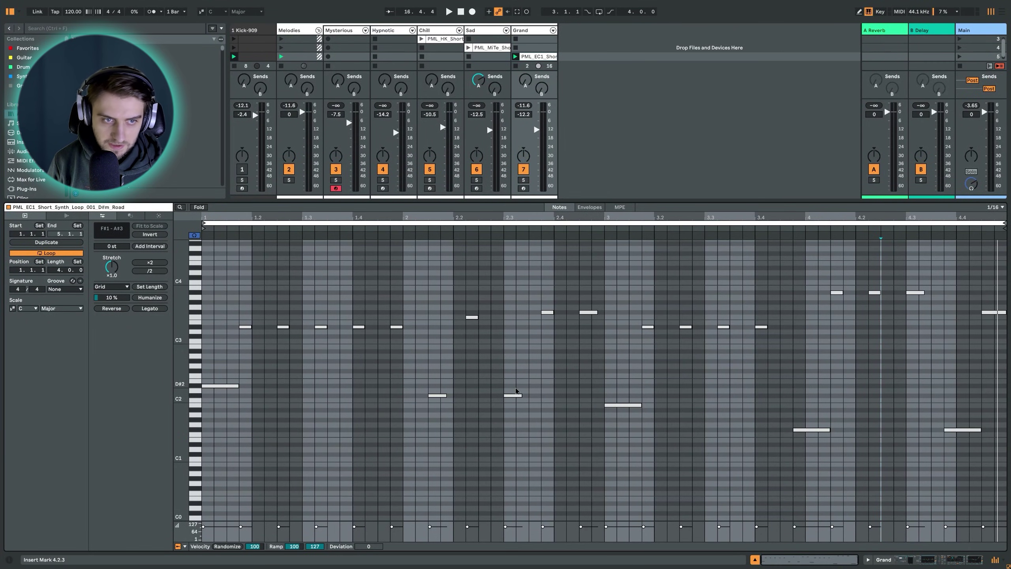
Step: Deactivate the upper D#3 to A#3 notes in the Grand clip and play the bass notes alone
{"action": "left_click_drag", "start_coordinate": [180, 377], "coordinate": [169, 379]}
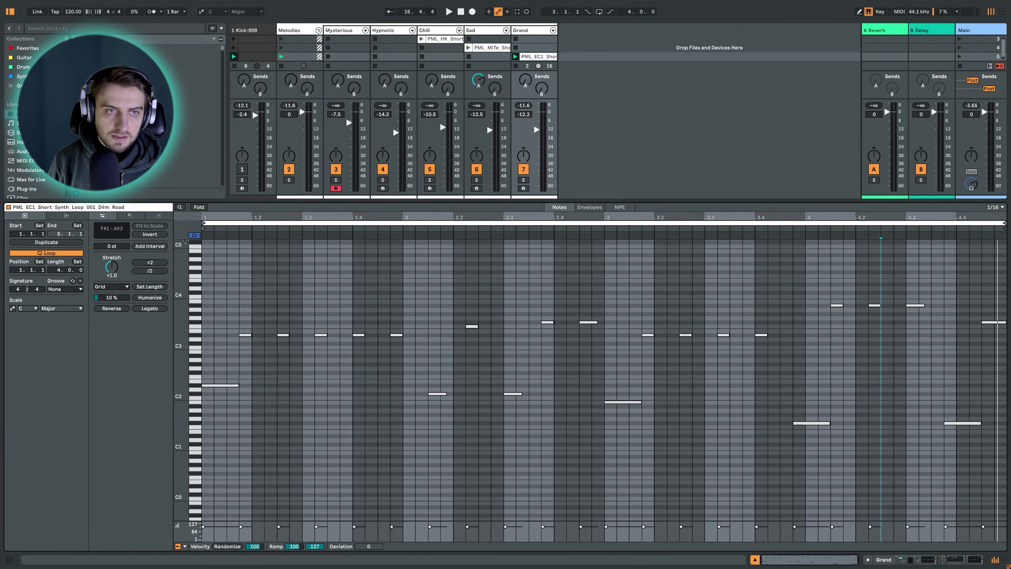
{"action": "left_click_drag", "start_coordinate": [221, 266], "coordinate": [427, 317]}
{"action": "left_click_drag", "start_coordinate": [515, 328], "coordinate": [991, 351]}
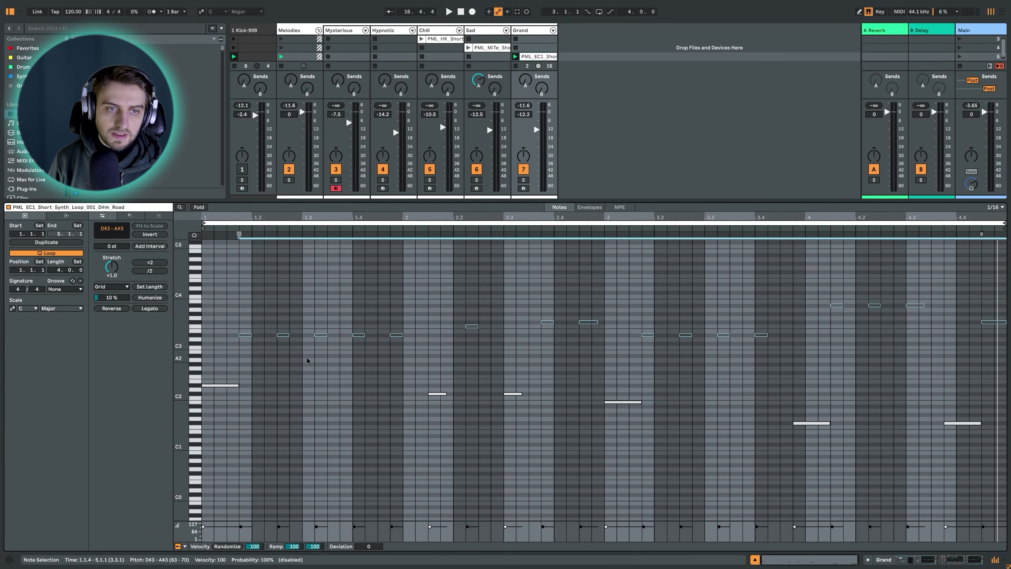
{"action": "key", "text": "space"}
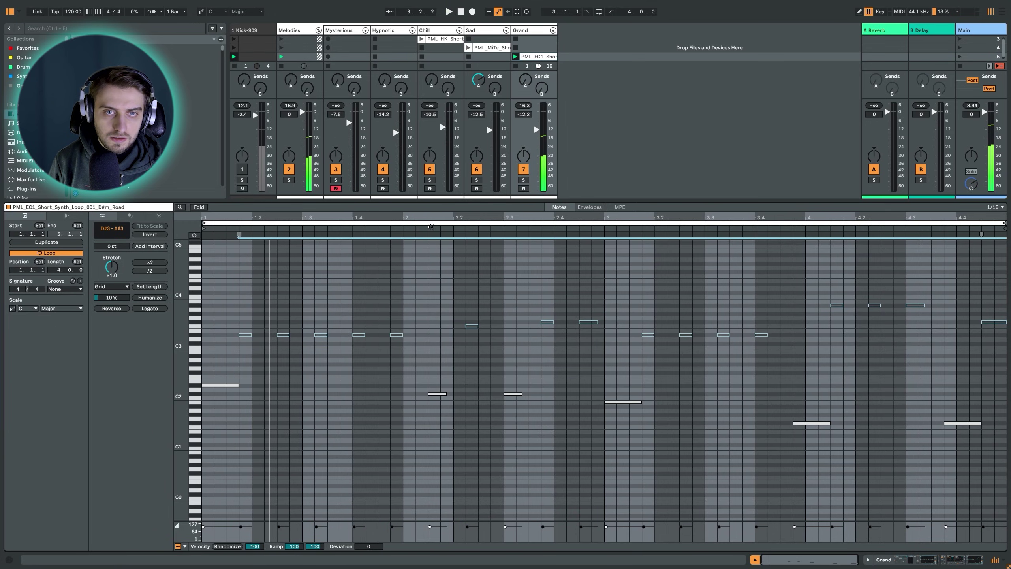
{"action": "left_click", "coordinate": [427, 229]}
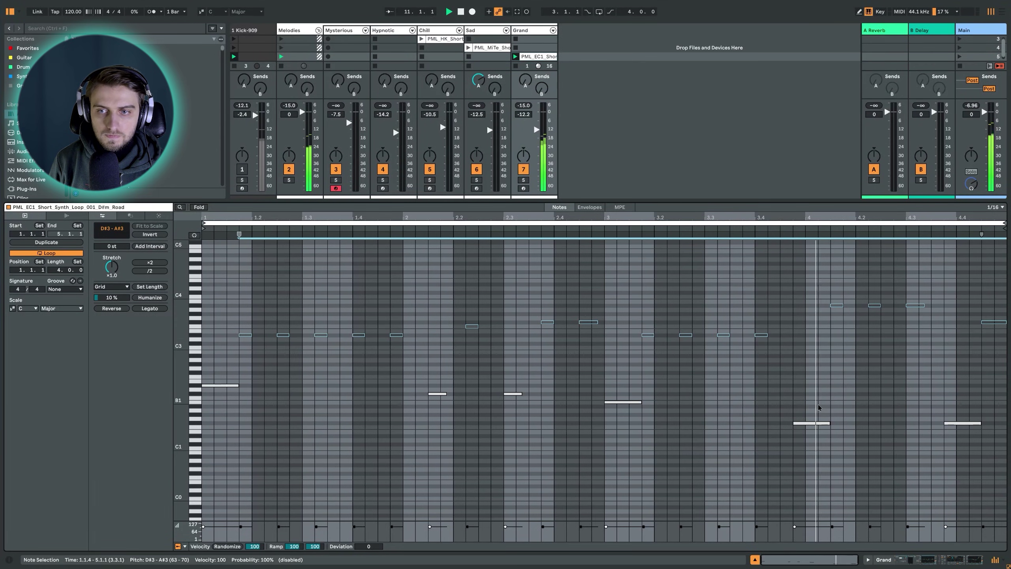
{"action": "key", "text": "space"}
Step: Play the Grand clip's upper melody on its own with the bass notes deactivated instead, and reactivate the bass
{"action": "left_click", "coordinate": [233, 335]}
{"action": "left_click", "coordinate": [219, 363]}
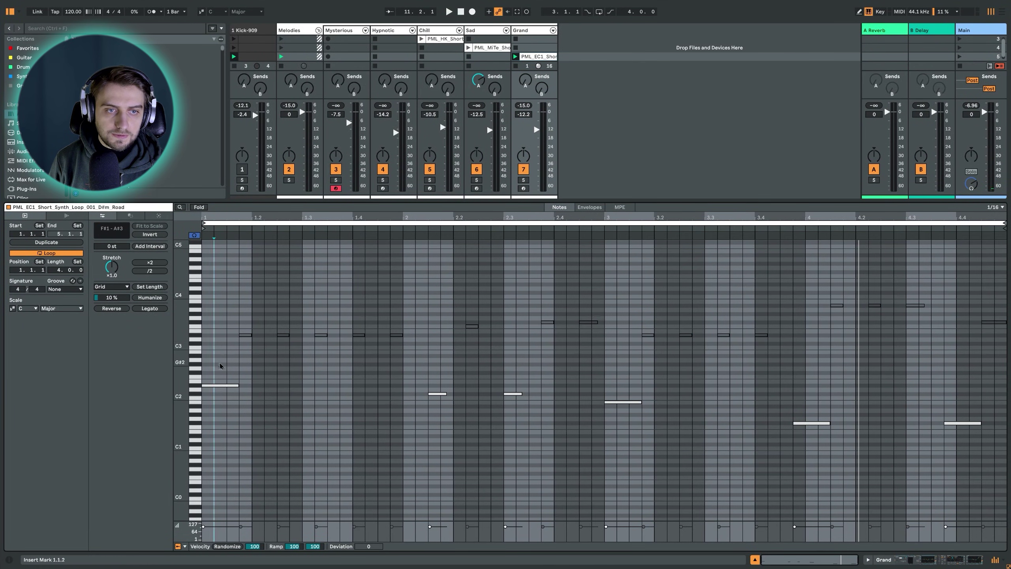
{"action": "left_click_drag", "start_coordinate": [224, 312], "coordinate": [1007, 356]}
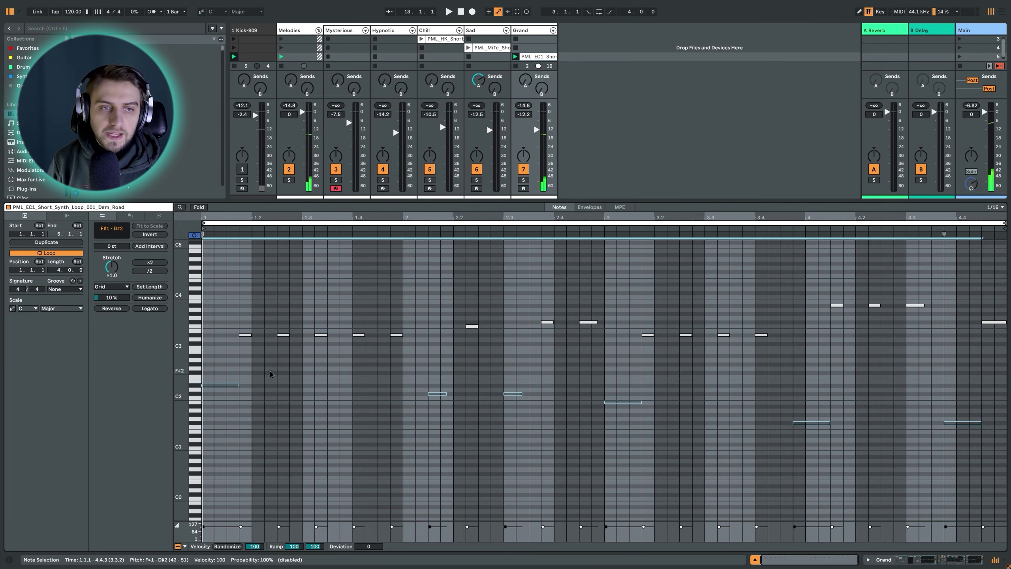
{"action": "left_click_drag", "start_coordinate": [216, 354], "coordinate": [932, 446]}
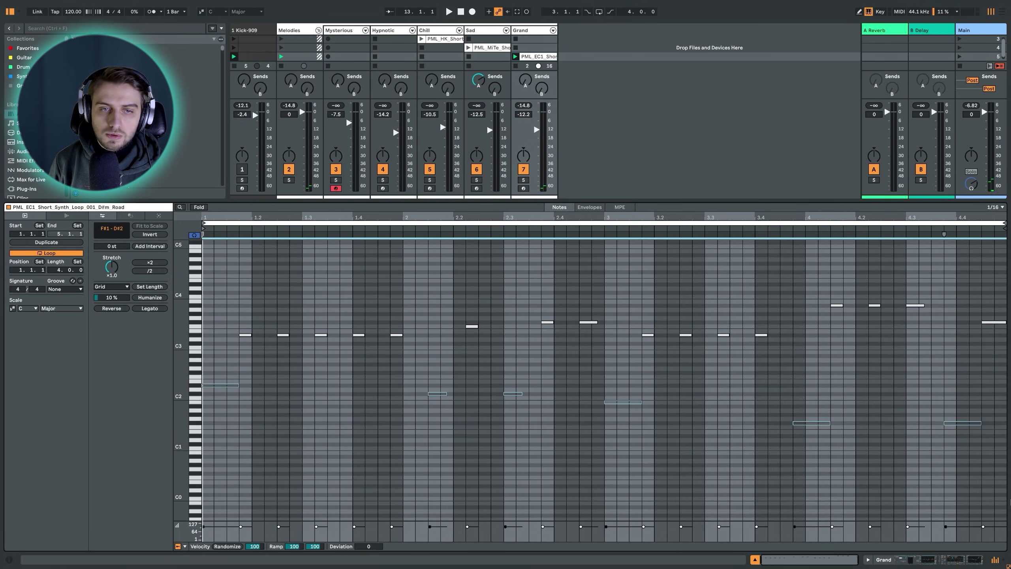
{"action": "left_click", "coordinate": [314, 383]}
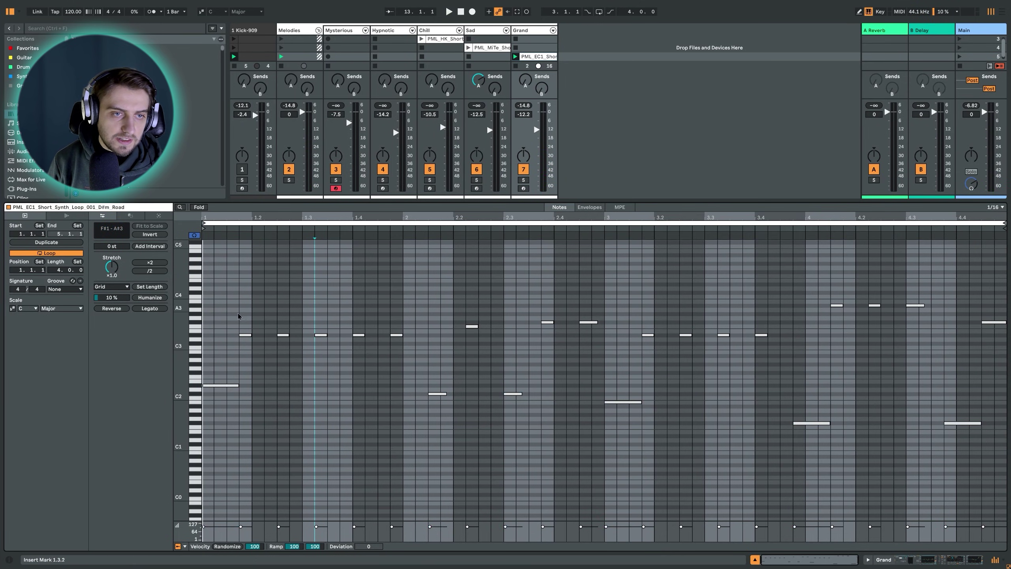
Step: Examine and audition the opening of the Grand clip's bar 1, around the first bass note and the melody note following it
{"action": "left_click_drag", "start_coordinate": [204, 324], "coordinate": [239, 327]}
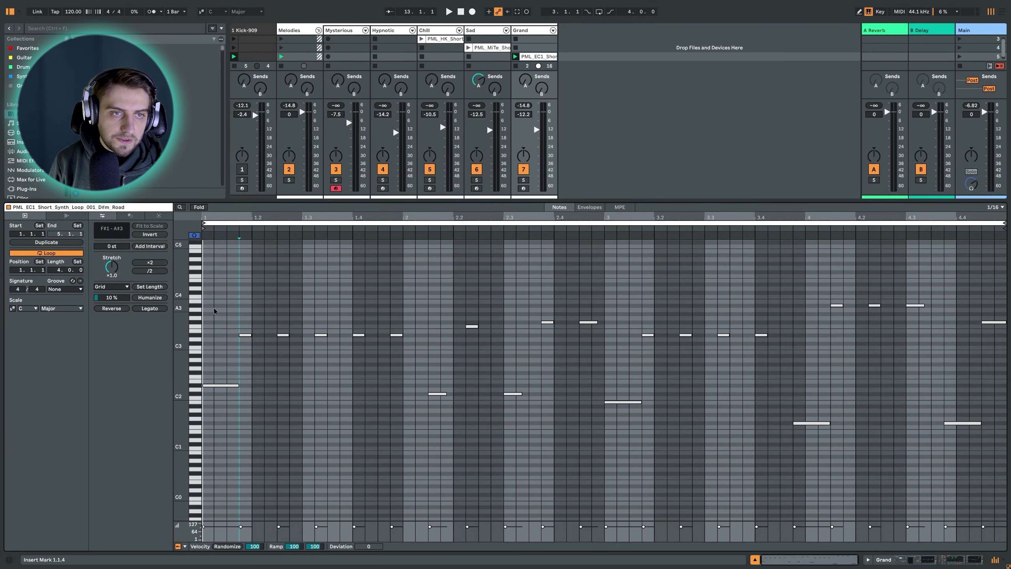
{"action": "right_click", "coordinate": [214, 327]}
{"action": "left_click", "coordinate": [282, 507]}
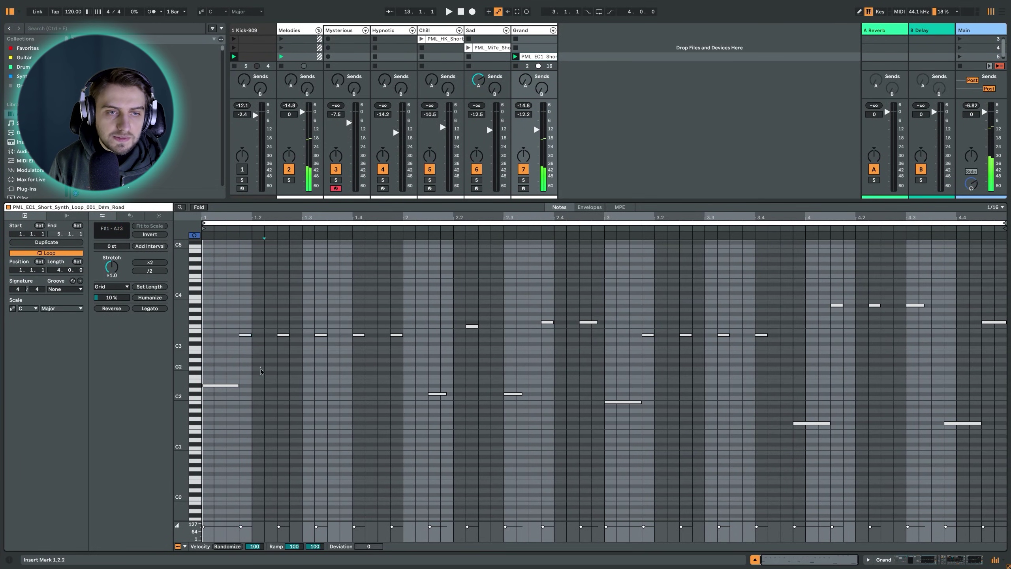
Step: Examine the rhythm of the repeated D#3 melody notes in bar 1 of the Grand clip, one note at a time
{"action": "left_click", "coordinate": [265, 356]}
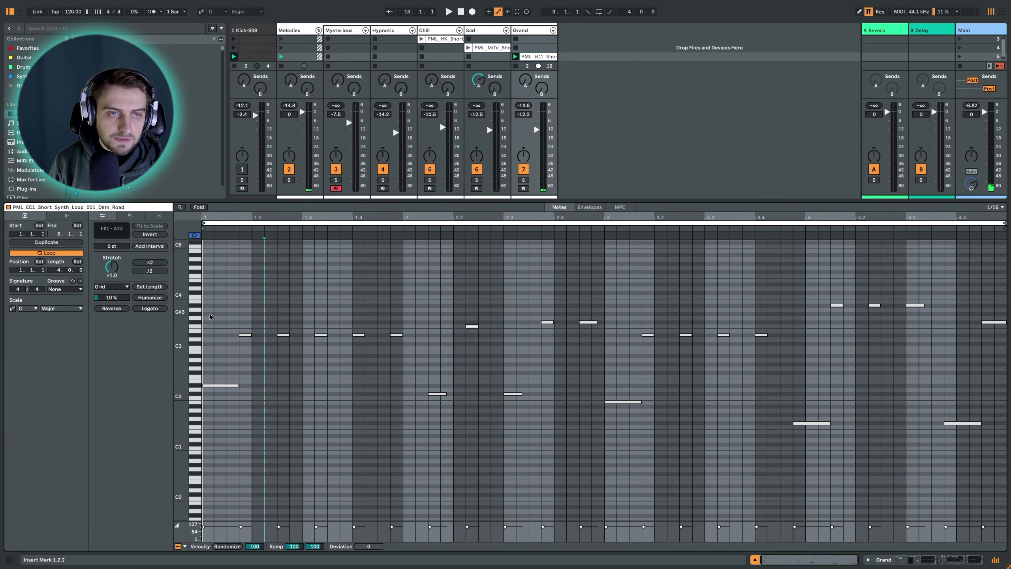
{"action": "left_click", "coordinate": [246, 299]}
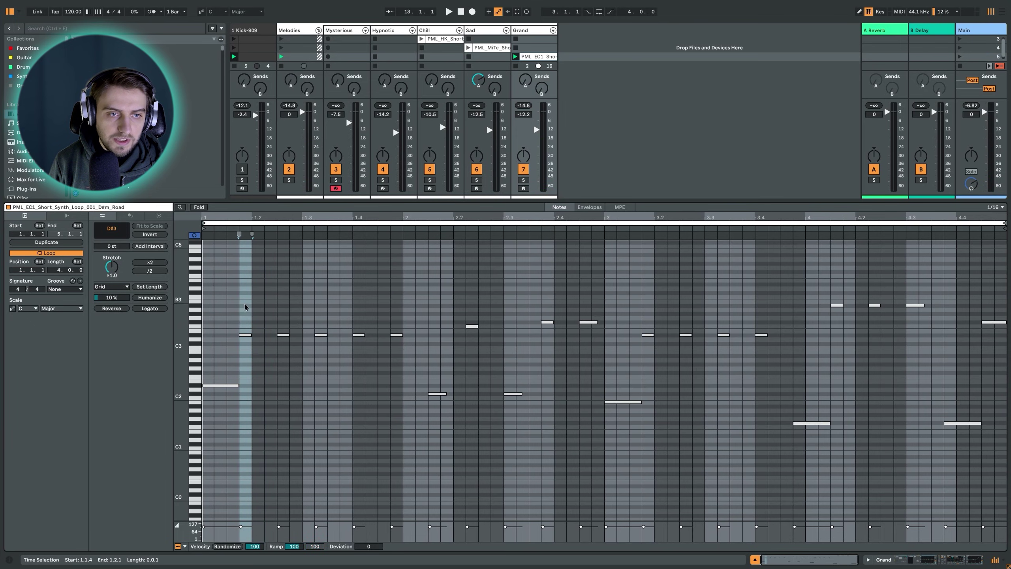
{"action": "left_click", "coordinate": [284, 316]}
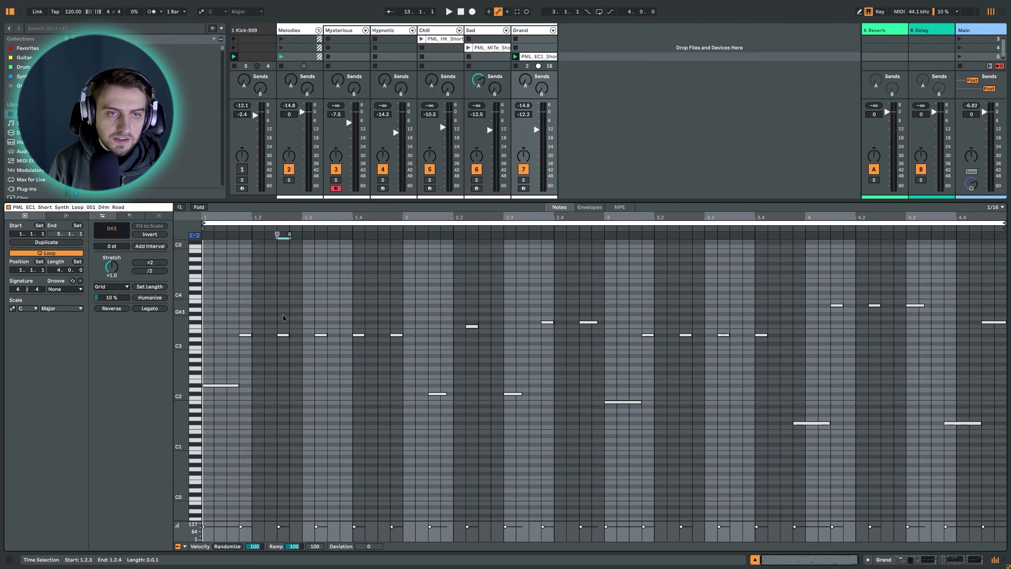
{"action": "left_click", "coordinate": [316, 315]}
{"action": "left_click", "coordinate": [353, 314]}
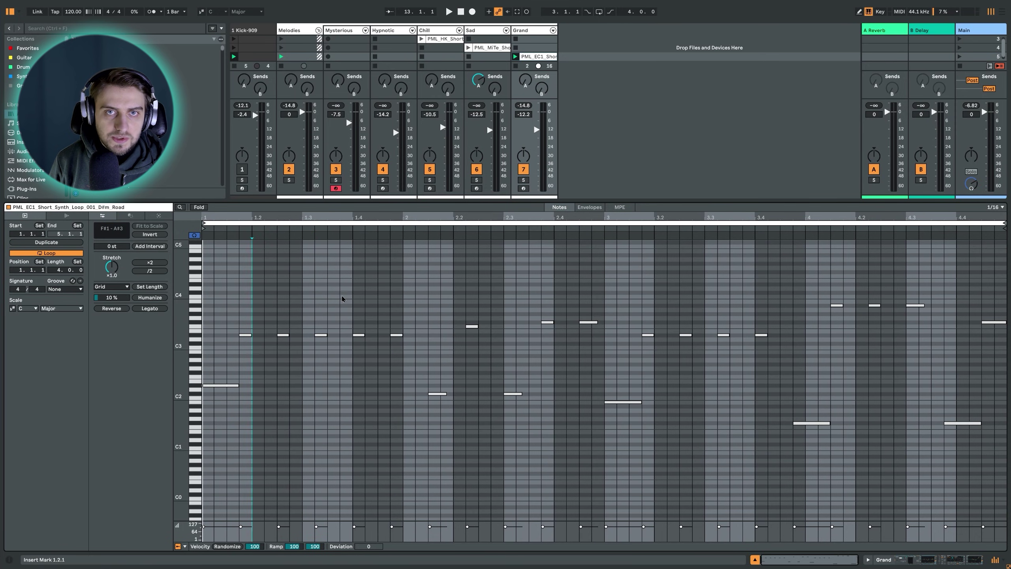
Step: Examine the span of the first bass note from 1.1.1 to 1.1.4 and listen to the Grand clip
{"action": "left_click", "coordinate": [252, 299]}
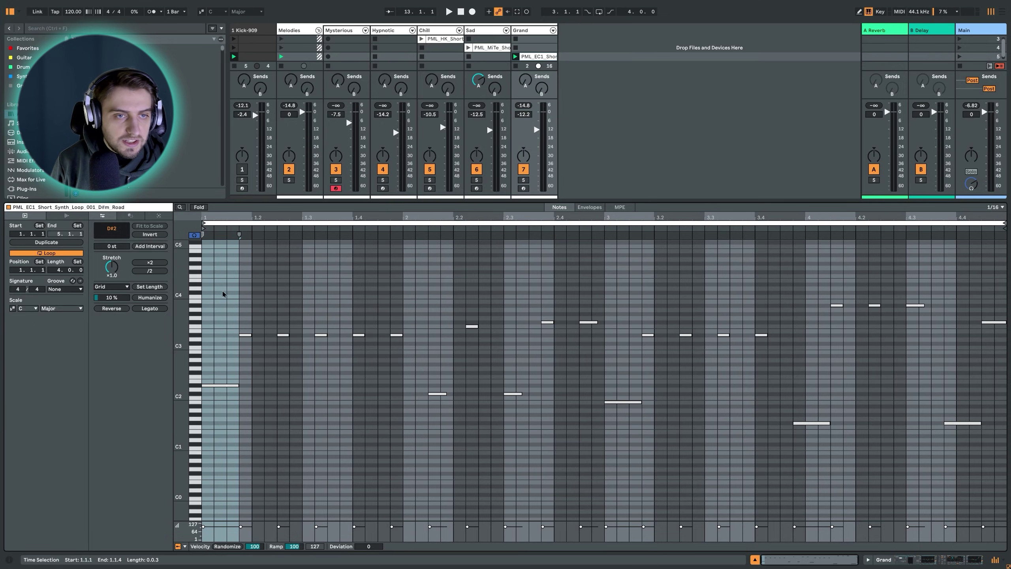
{"action": "left_click", "coordinate": [223, 294]}
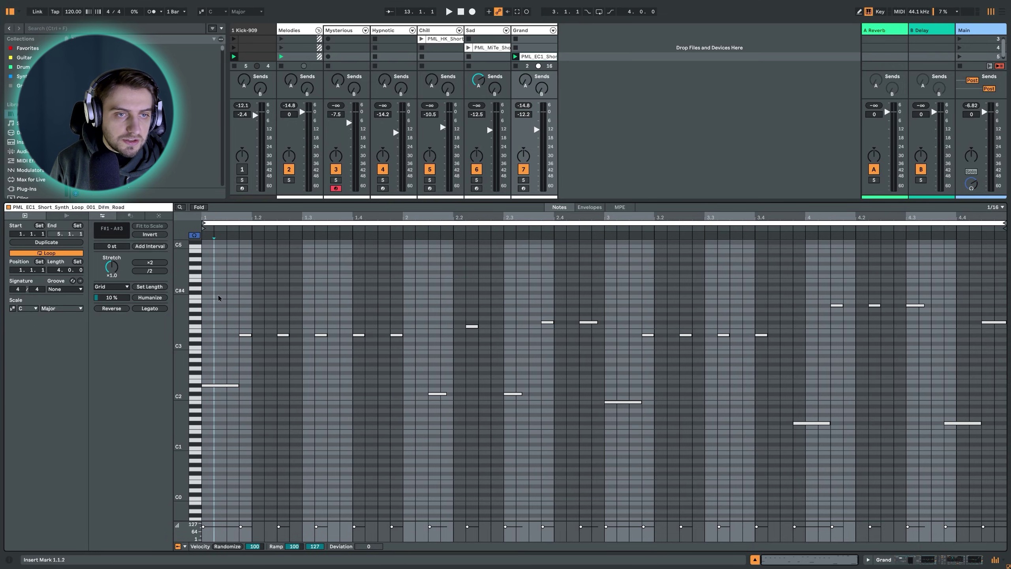
{"action": "mouse_move", "coordinate": [205, 295]}
{"action": "left_mouse_down"}
{"action": "mouse_move", "coordinate": [237, 298]}
{"action": "mouse_move", "coordinate": [229, 316]}
{"action": "left_mouse_up"}
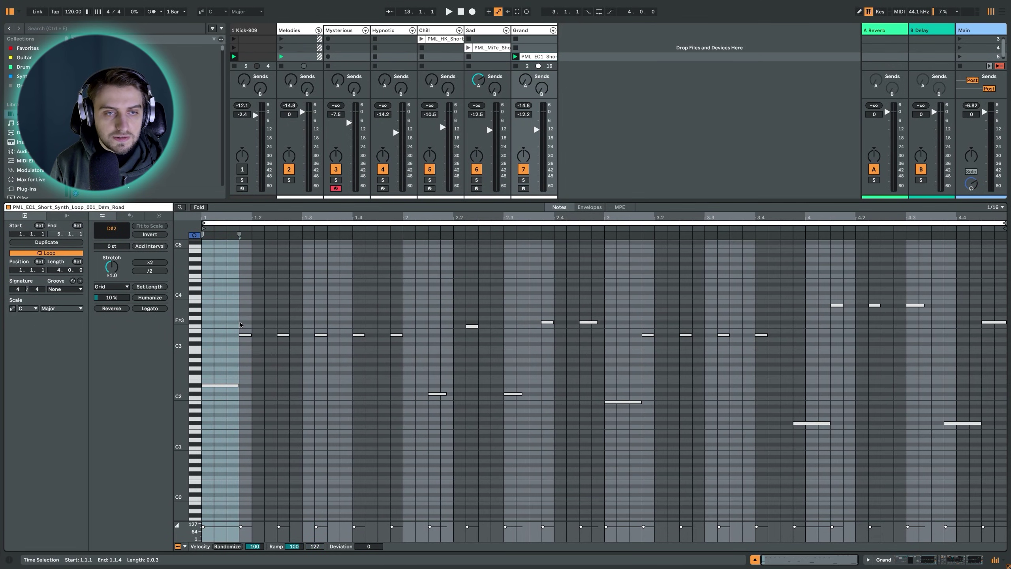
{"action": "key", "text": "space"}
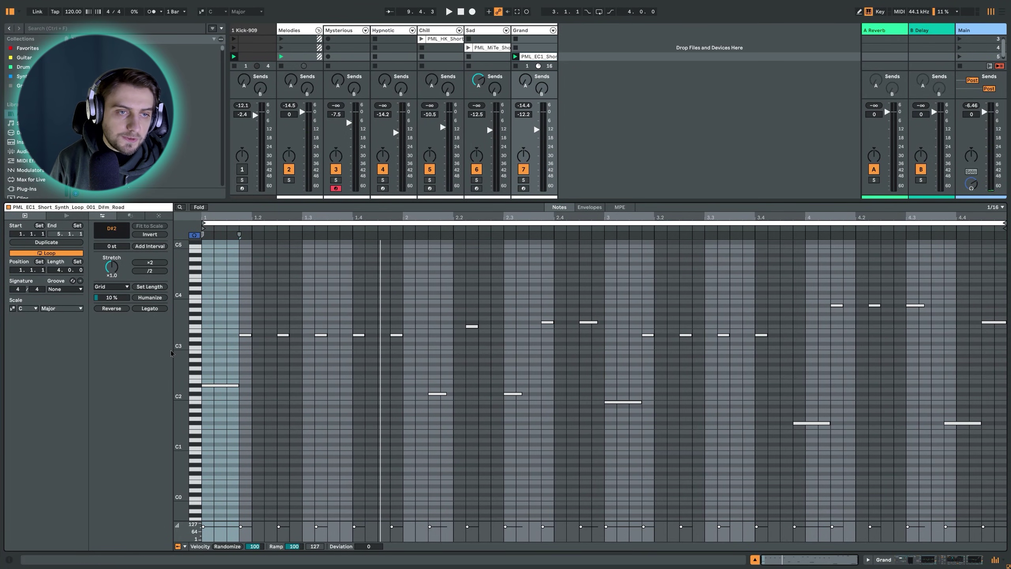
Step: Examine the Grand clip's note names up close across the bass and melody layers, including the low notes near bar 4
{"action": "left_click_drag", "start_coordinate": [181, 348], "coordinate": [224, 349]}
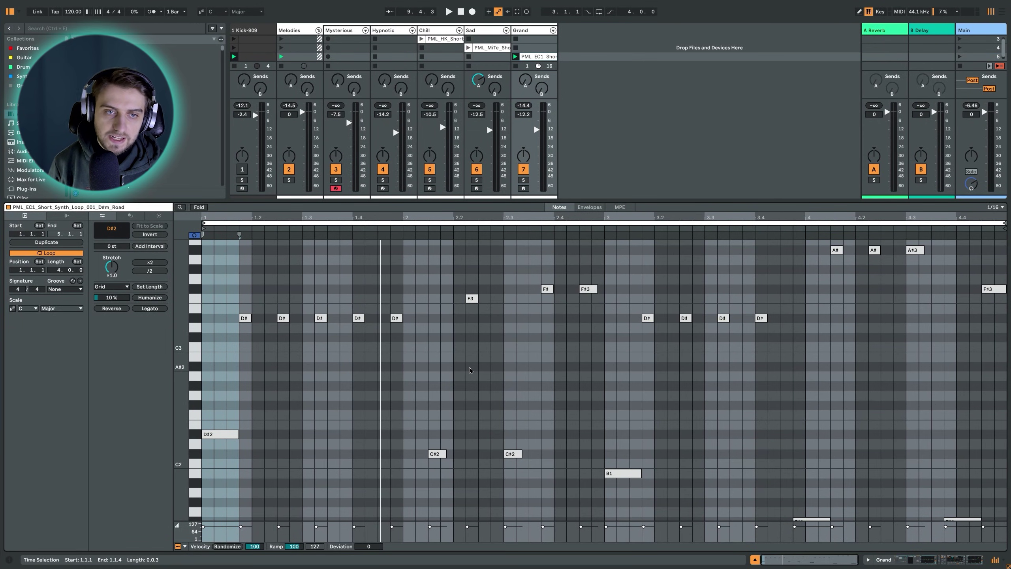
{"action": "left_click_drag", "start_coordinate": [438, 215], "coordinate": [438, 216]}
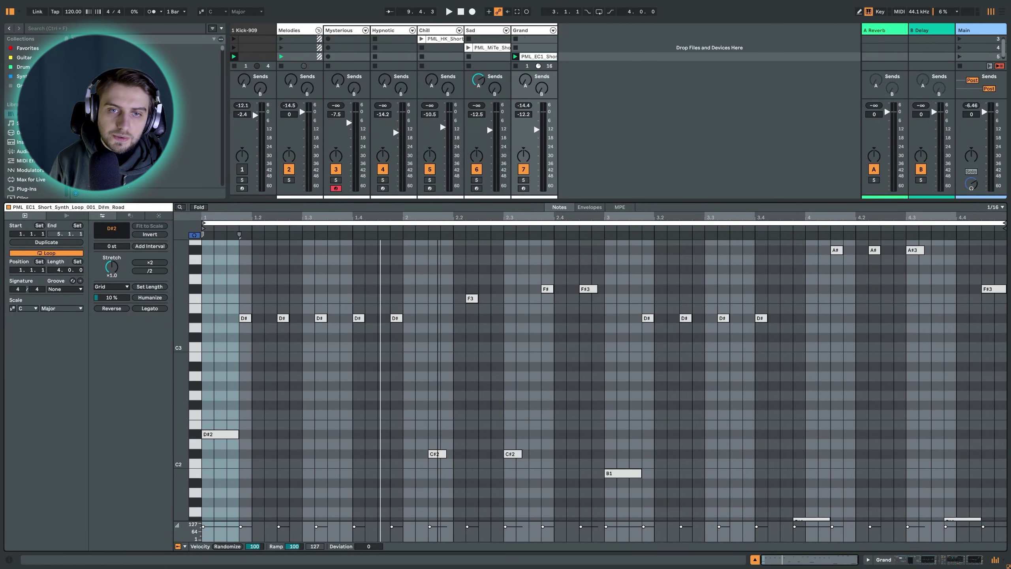
{"action": "scroll", "coordinate": [512, 381], "scroll_direction": "up", "scroll_amount": 3}
{"action": "scroll", "coordinate": [512, 381], "scroll_direction": "down", "scroll_amount": 4}
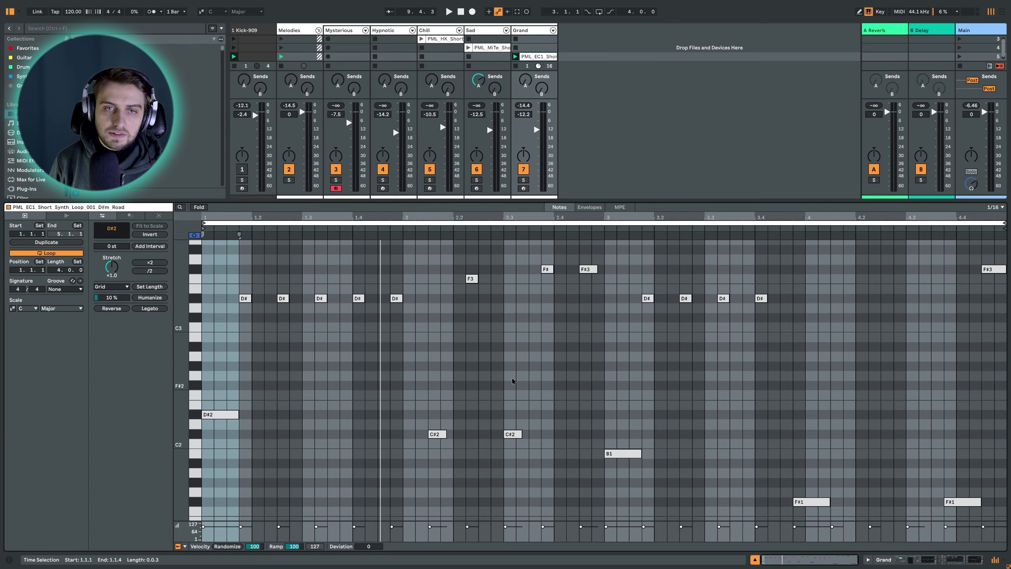
{"action": "left_click_drag", "start_coordinate": [195, 346], "coordinate": [721, 371]}
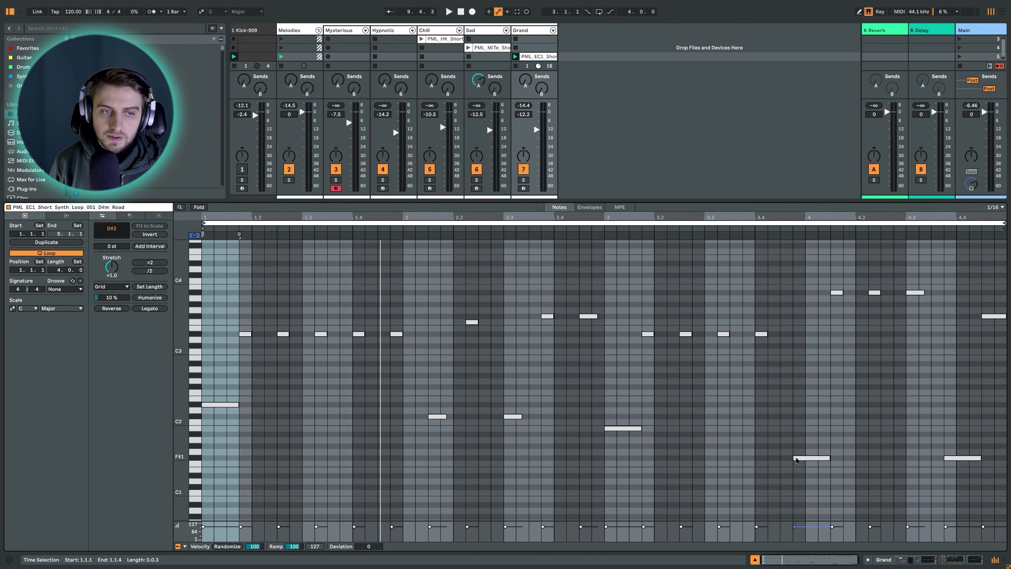
Step: Audition the F#1 bass note at 3.4.4 and the A#3 melody note at 4.1.3, and play the Grand clip
{"action": "left_click", "coordinate": [796, 459]}
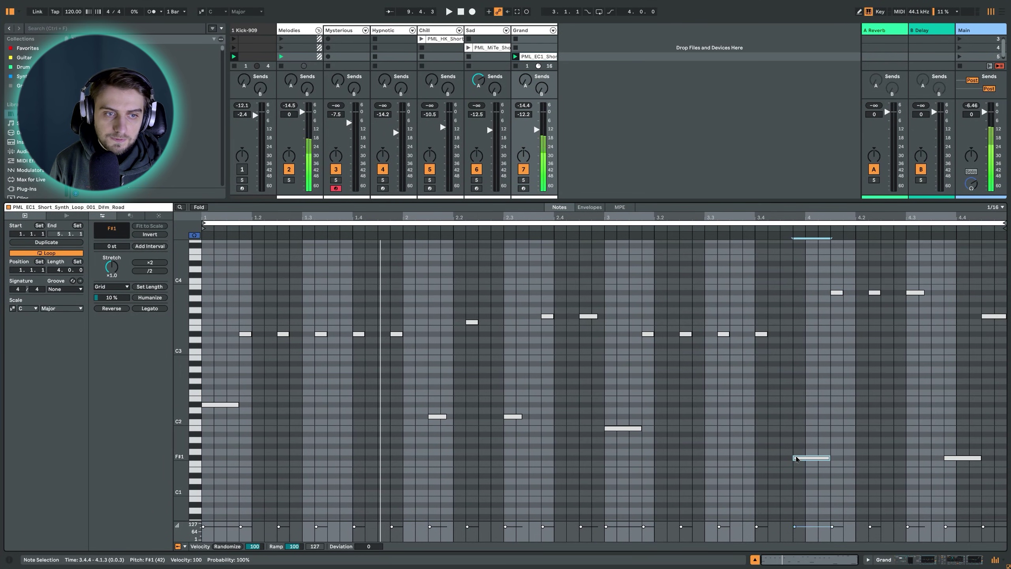
{"action": "left_click", "coordinate": [837, 292]}
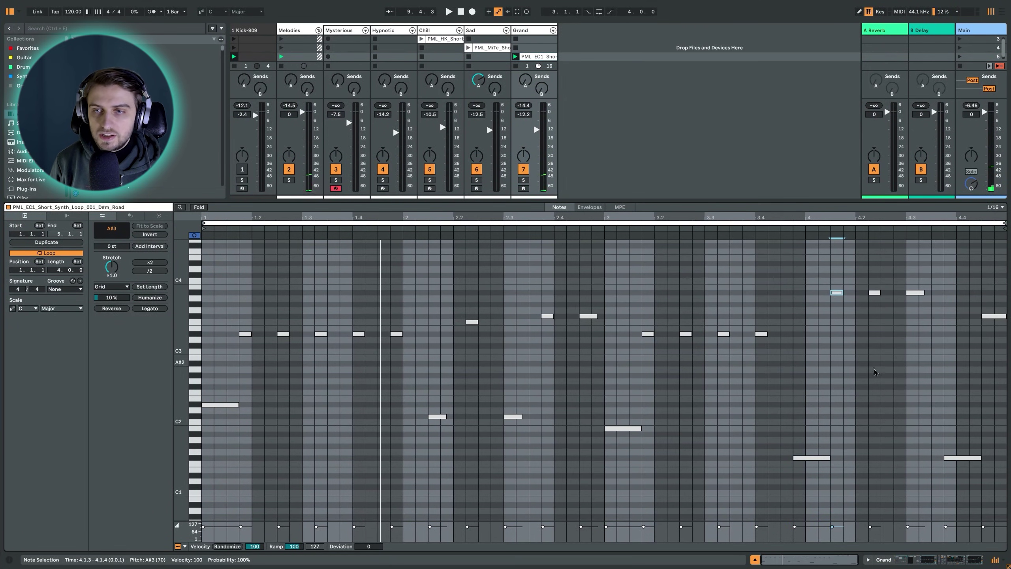
{"action": "key", "text": "space"}
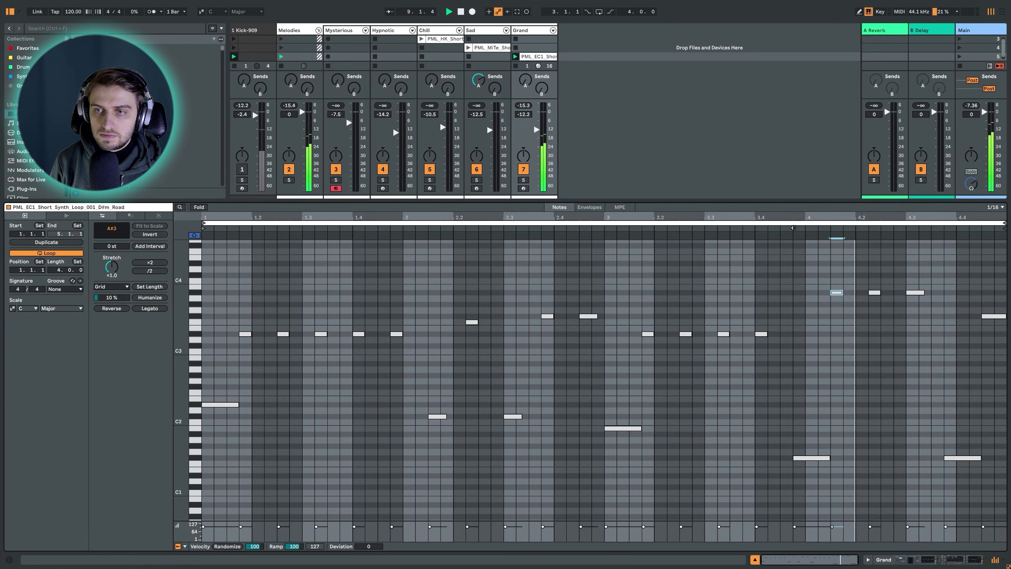
{"action": "key", "text": "space"}
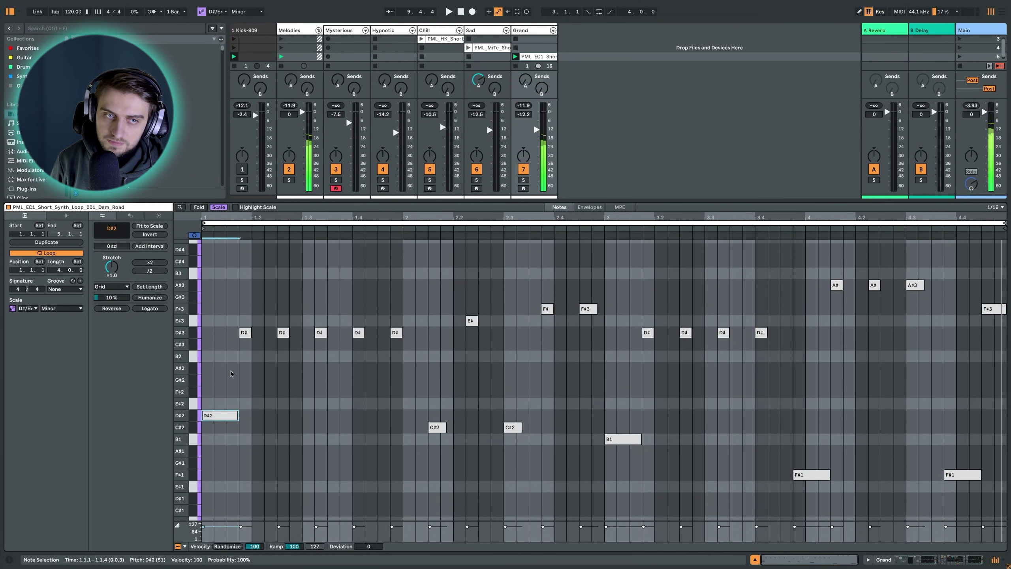
Step: Audition the bass notes D#2, C#2, B1 and F#1 against the melody notes above them, ending back at the first bass note's span
{"action": "left_click_drag", "start_coordinate": [234, 364], "coordinate": [254, 313]}
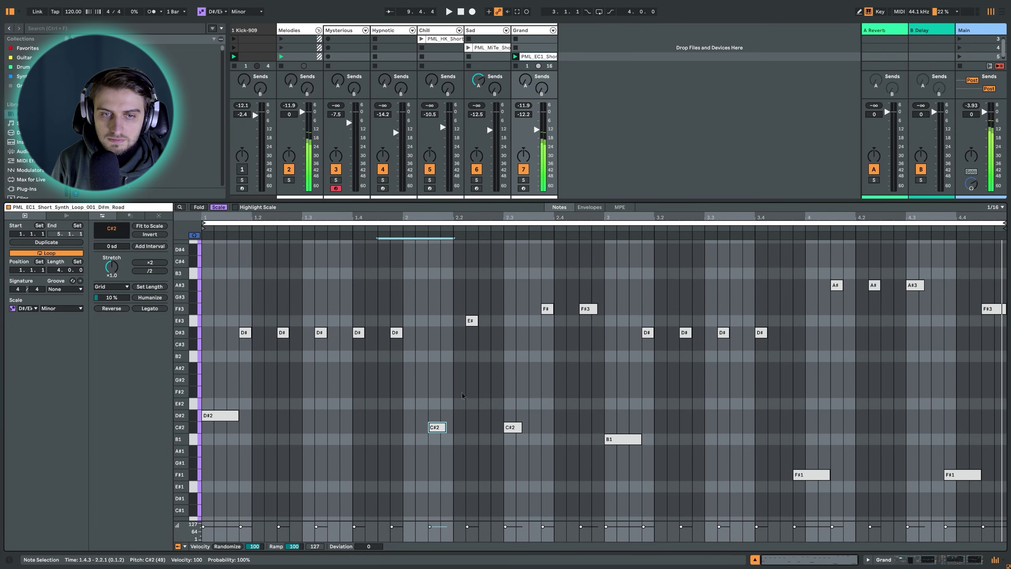
{"action": "mouse_move", "coordinate": [451, 287]}
{"action": "left_mouse_down"}
{"action": "mouse_move", "coordinate": [496, 338]}
{"action": "mouse_move", "coordinate": [508, 400]}
{"action": "left_mouse_up"}
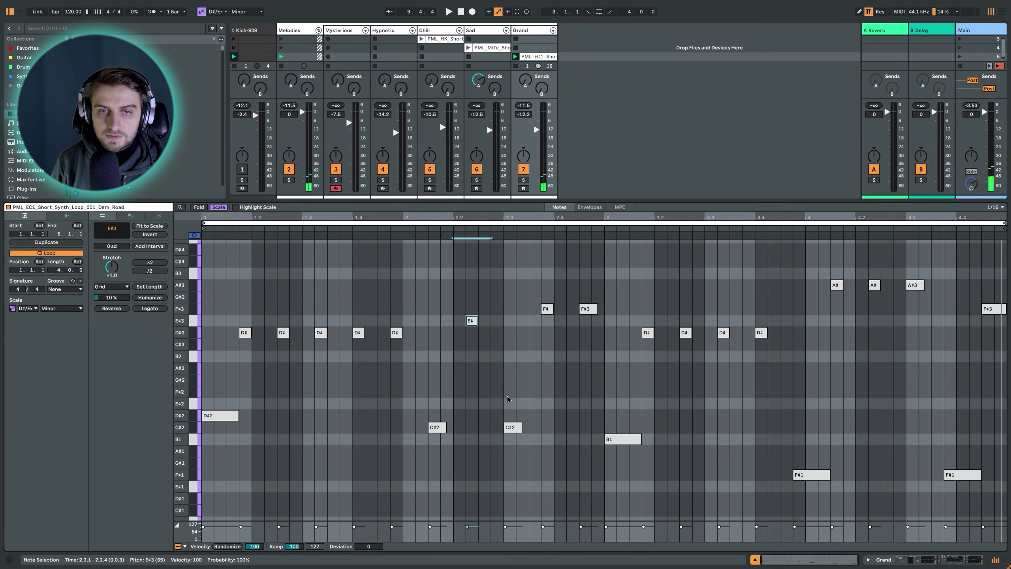
{"action": "left_click_drag", "start_coordinate": [598, 418], "coordinate": [630, 442]}
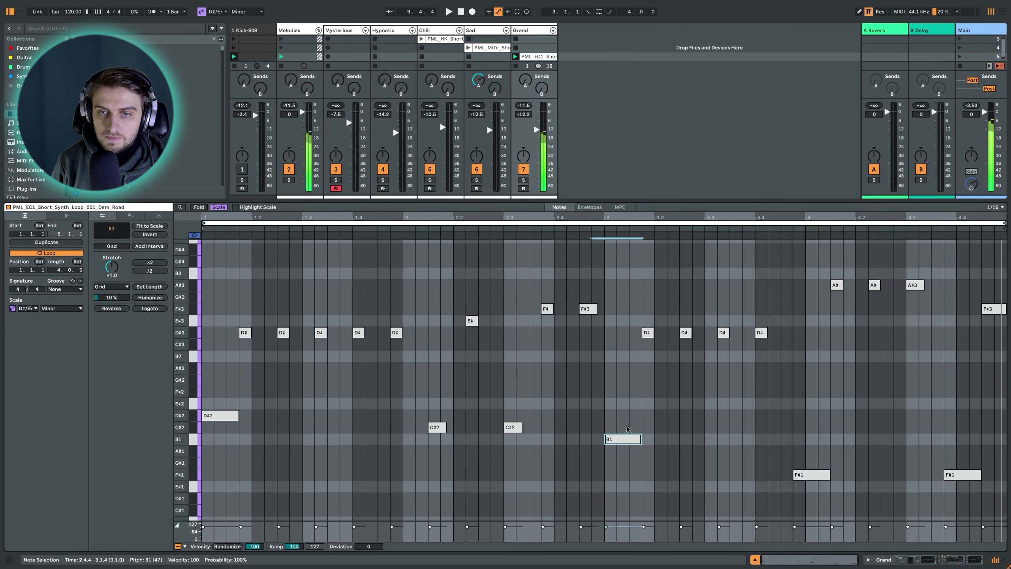
{"action": "left_click_drag", "start_coordinate": [634, 311], "coordinate": [668, 371]}
{"action": "left_click_drag", "start_coordinate": [818, 510], "coordinate": [811, 453]}
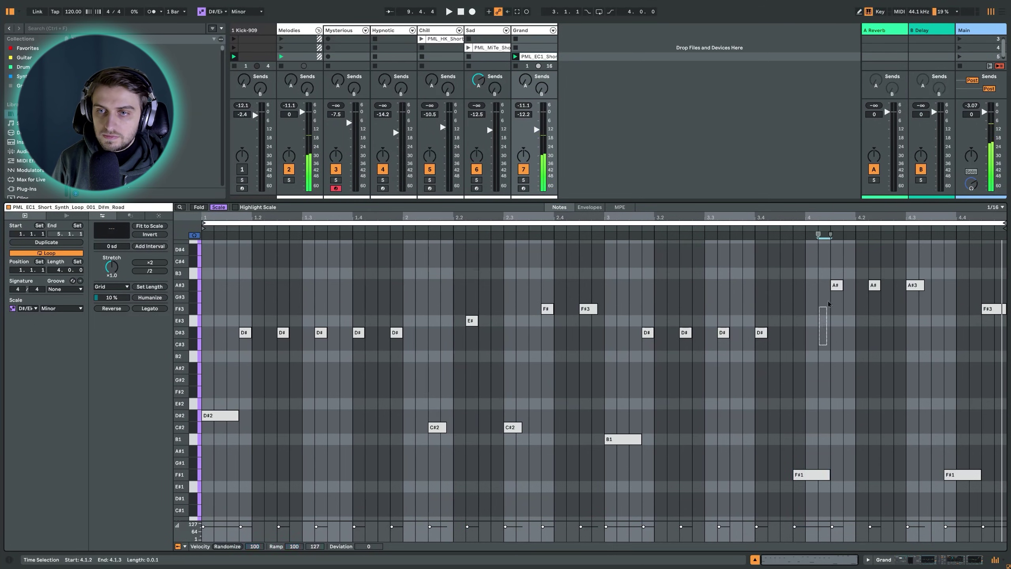
{"action": "left_click", "coordinate": [839, 436]}
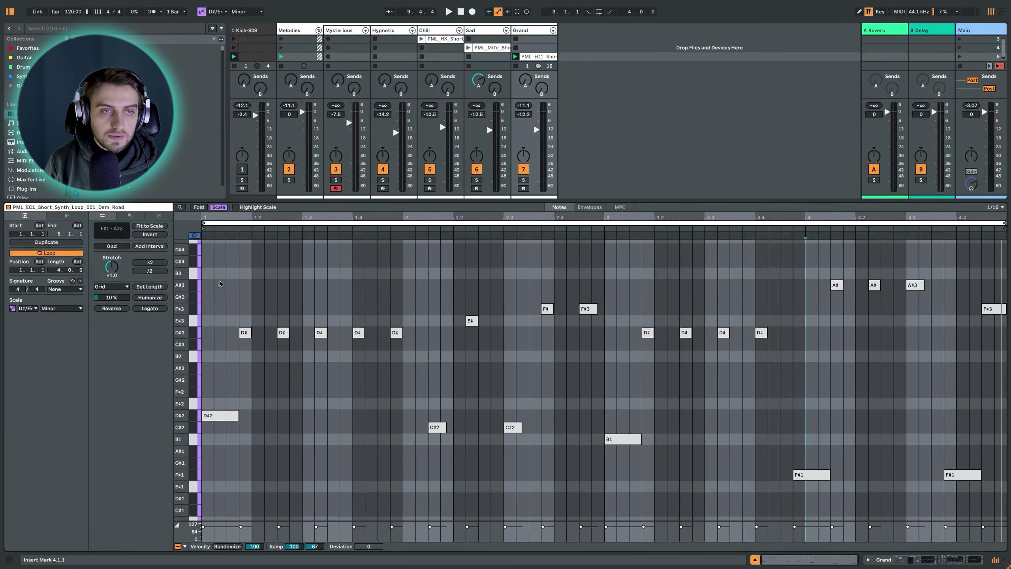
{"action": "left_click_drag", "start_coordinate": [240, 292], "coordinate": [229, 274]}
{"action": "left_click", "coordinate": [239, 292]}
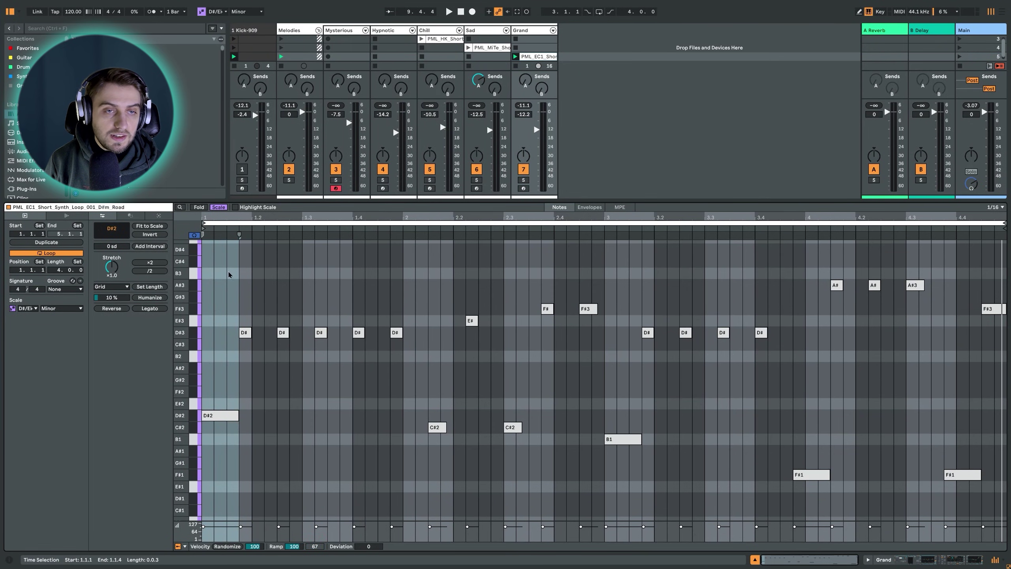